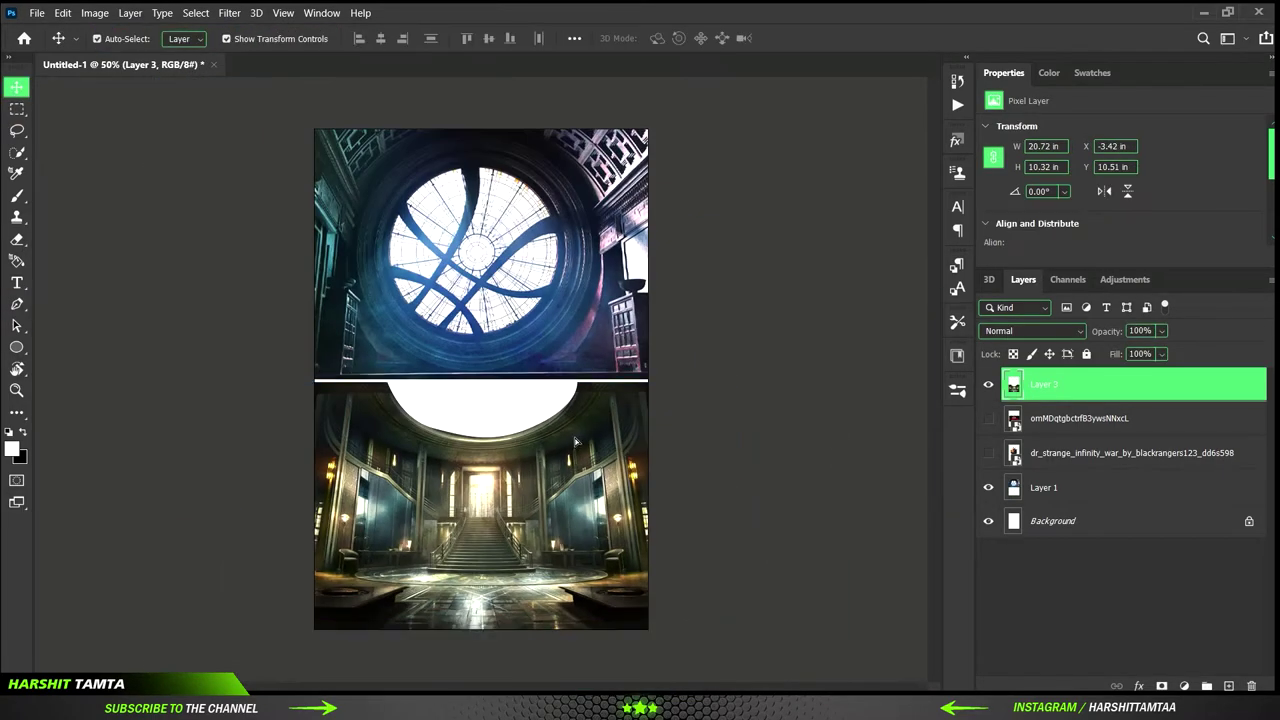
Shift the hall photo (Layer 3) upward and stack it beneath the round-window Layer 1.
key("ctrl+t")
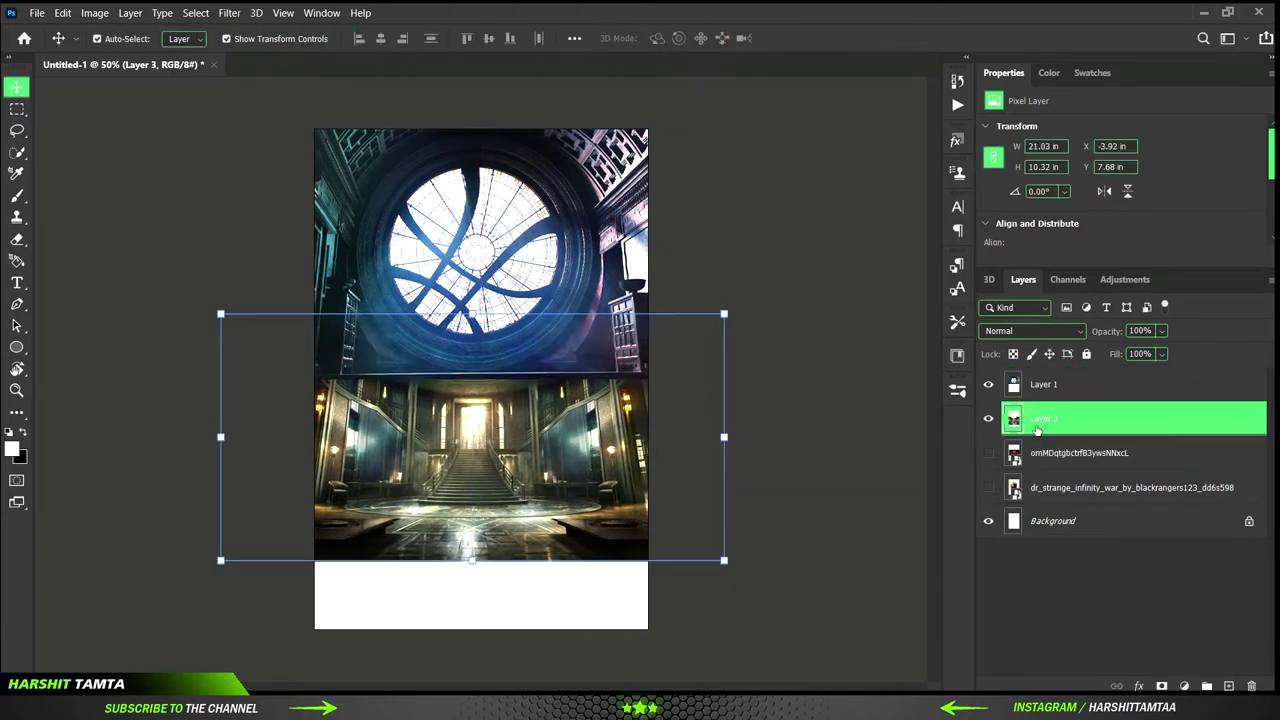
left_click(690, 470)
Erase the seam between the hall and window photos, then scale both to fill the canvas.
key("i")
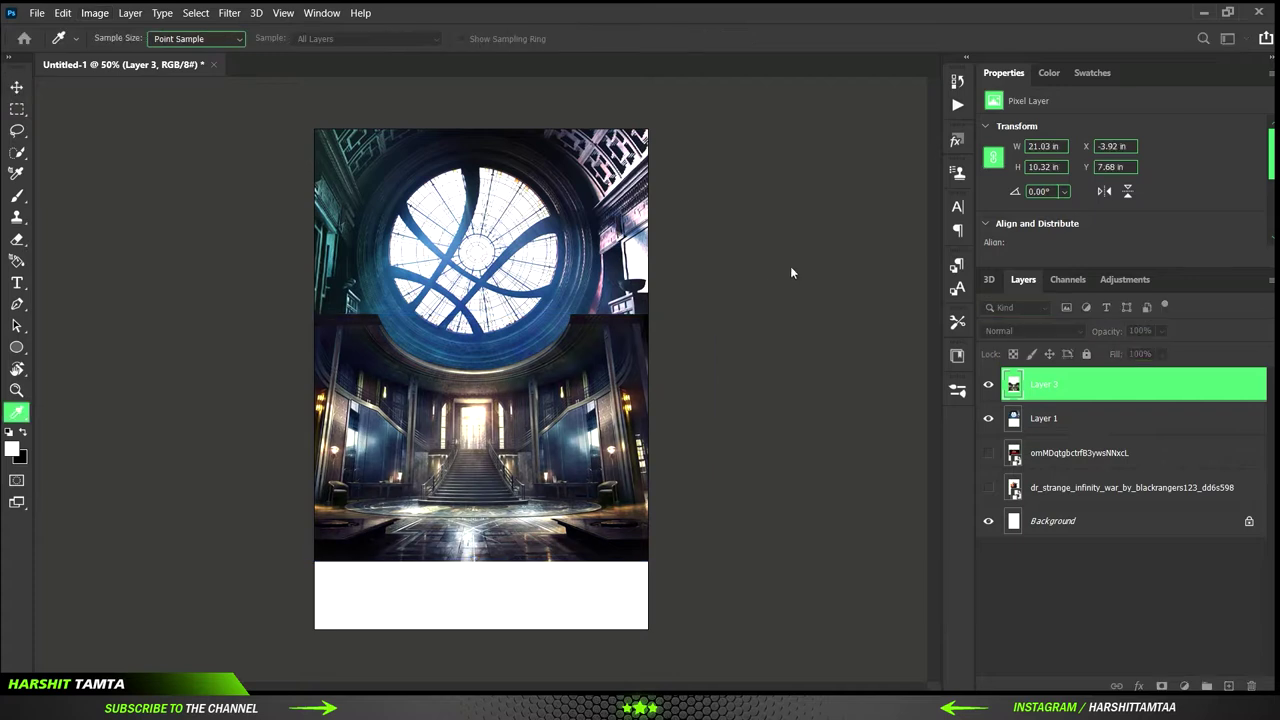
key("v")
key("e")
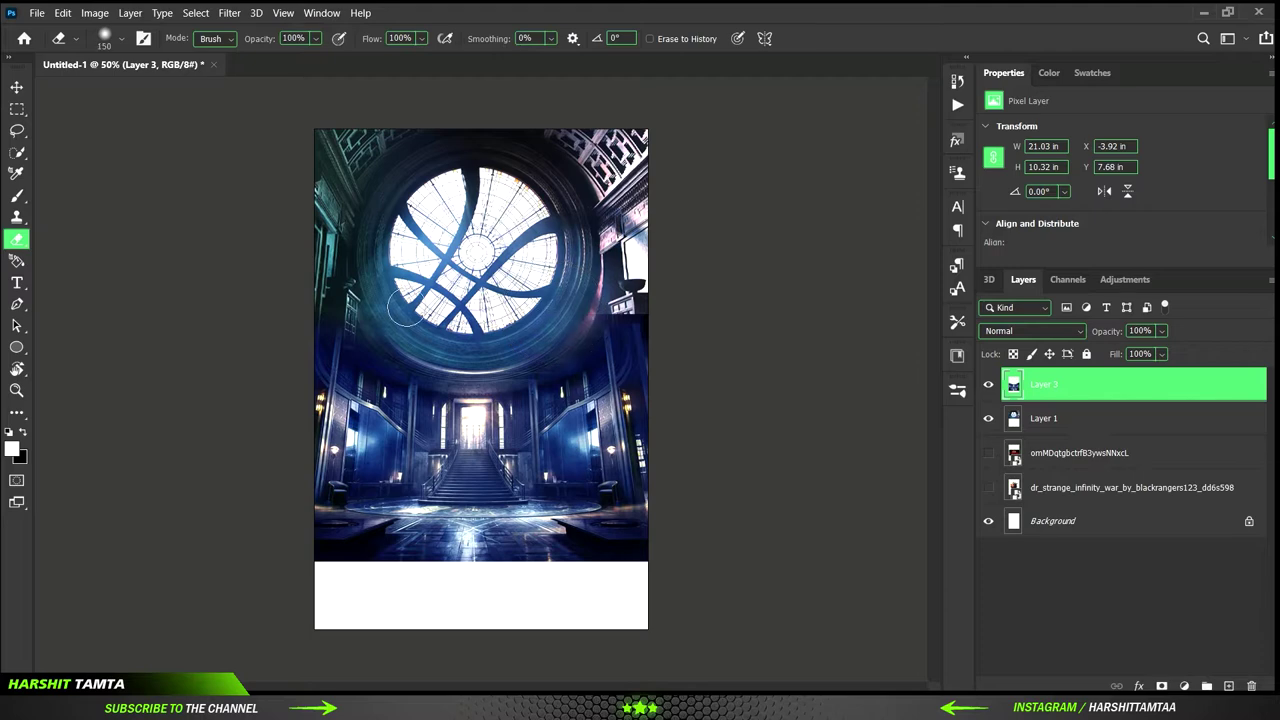
key("v")
key("shift+alt+bracketleft")
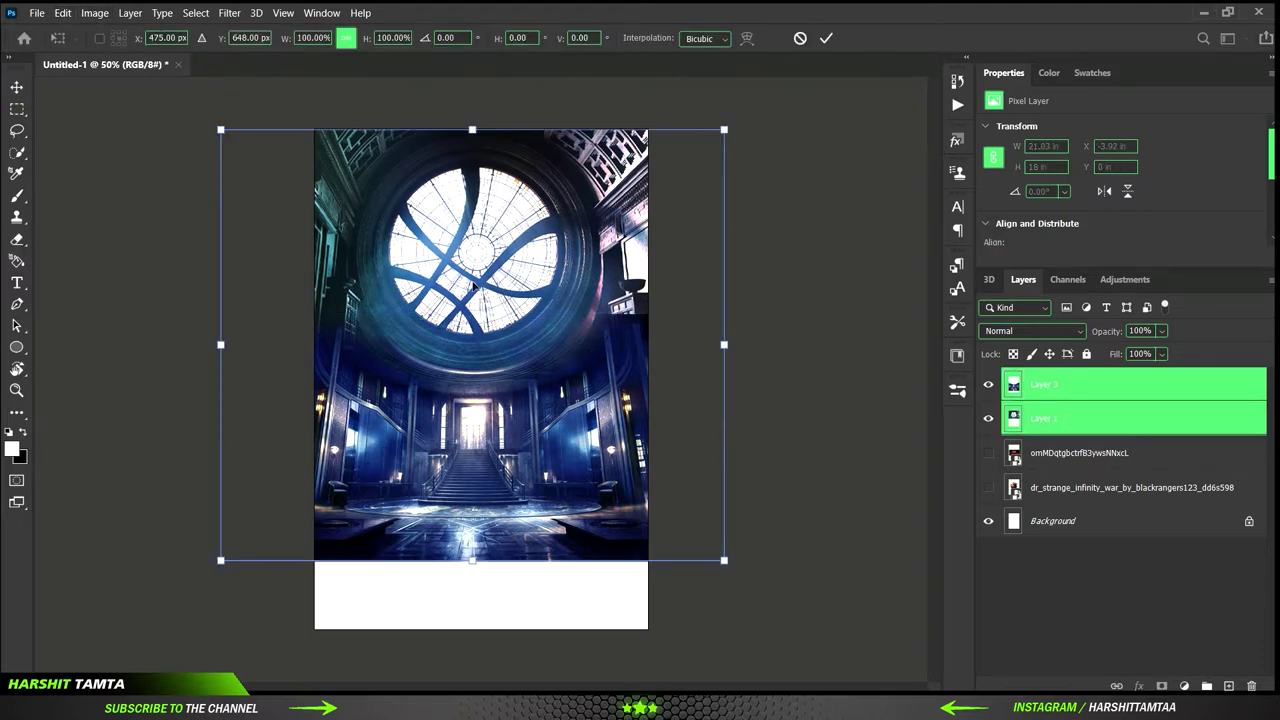
left_click_drag(642, 330, 642, 364)
key("ctrl+t")
left_click_drag(483, 163, 480, 131)
key("Return")
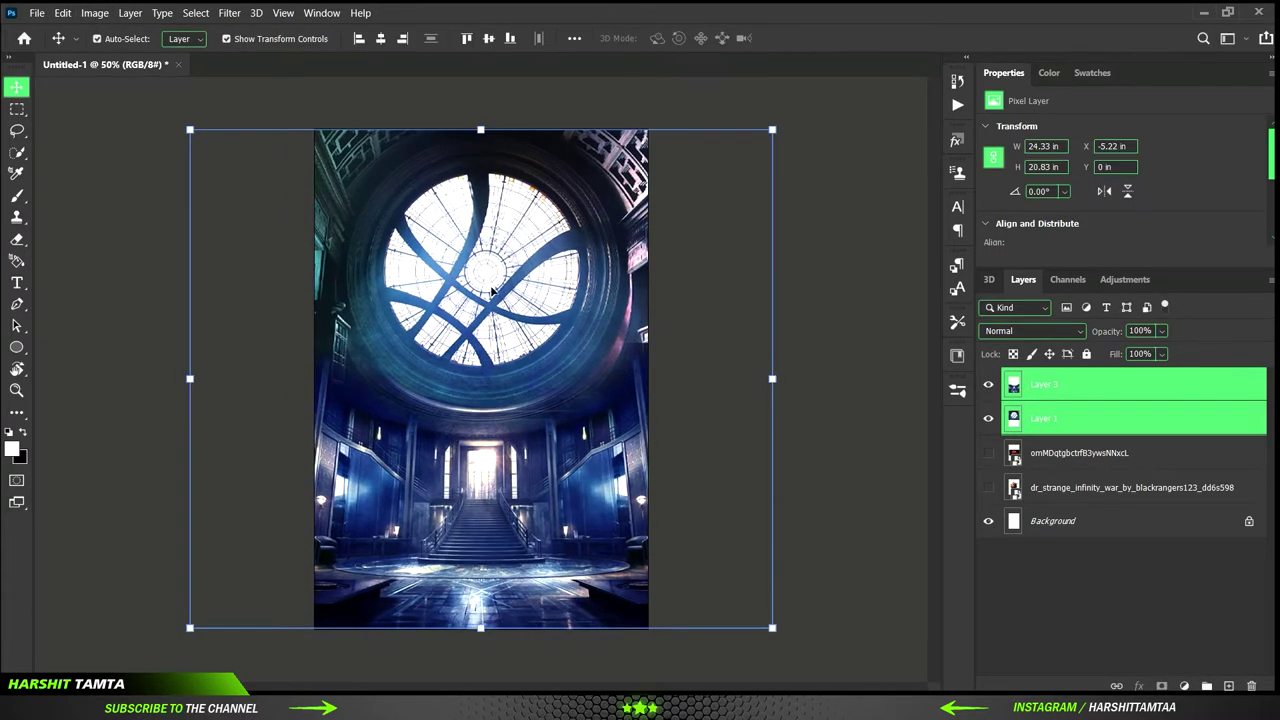
key("alt+bracketleft")
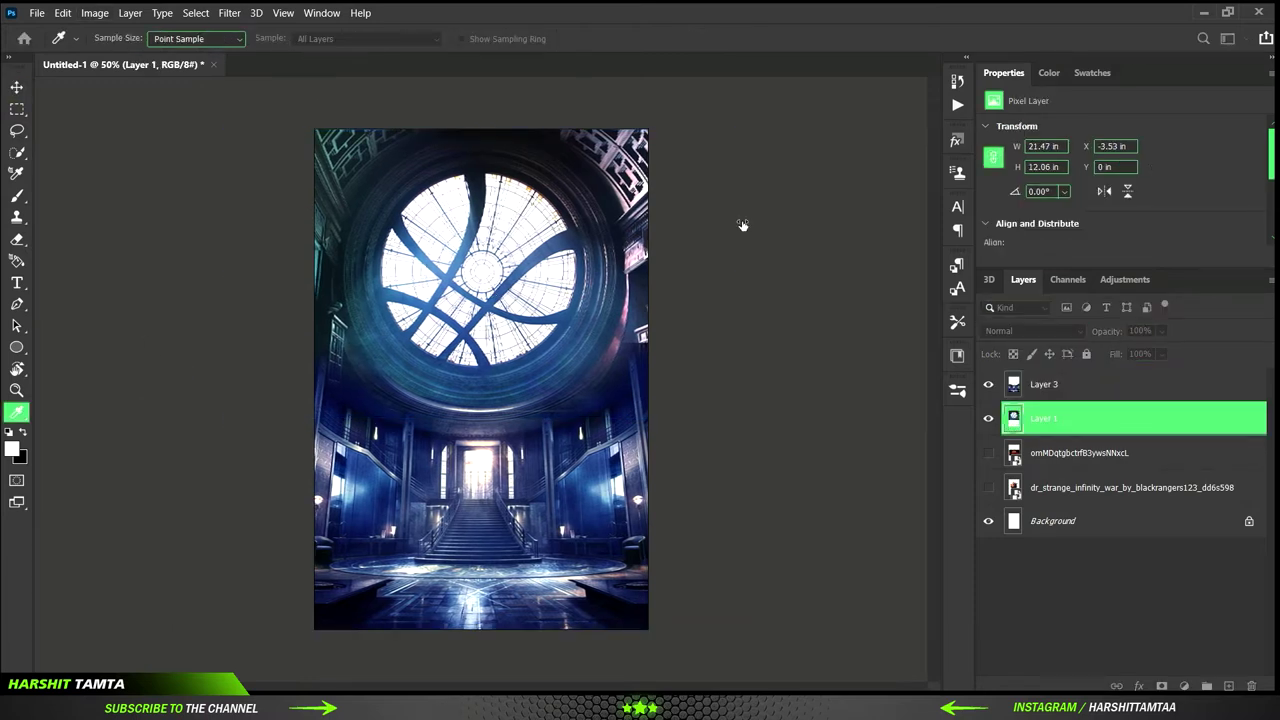
Merge the two photos, copy the canvas into a new layer, and bring dr_strange to the top.
key("h")
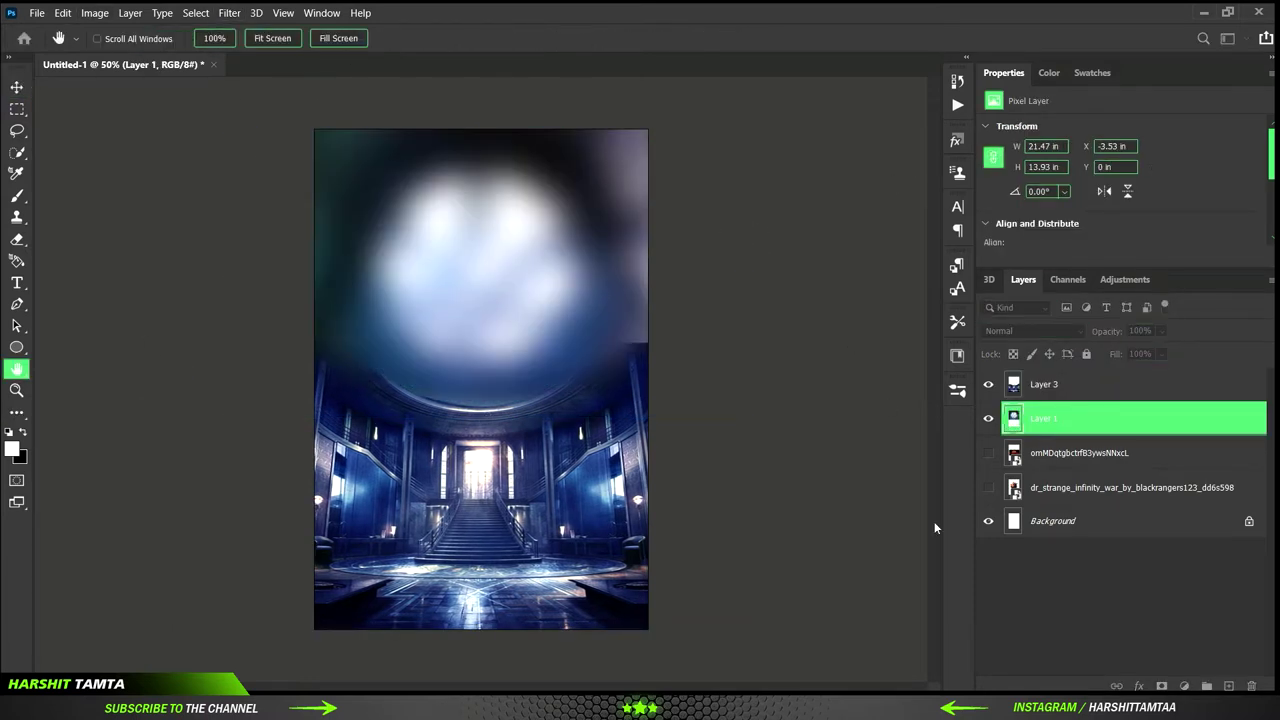
key("v")
key("shift+alt+bracketright")
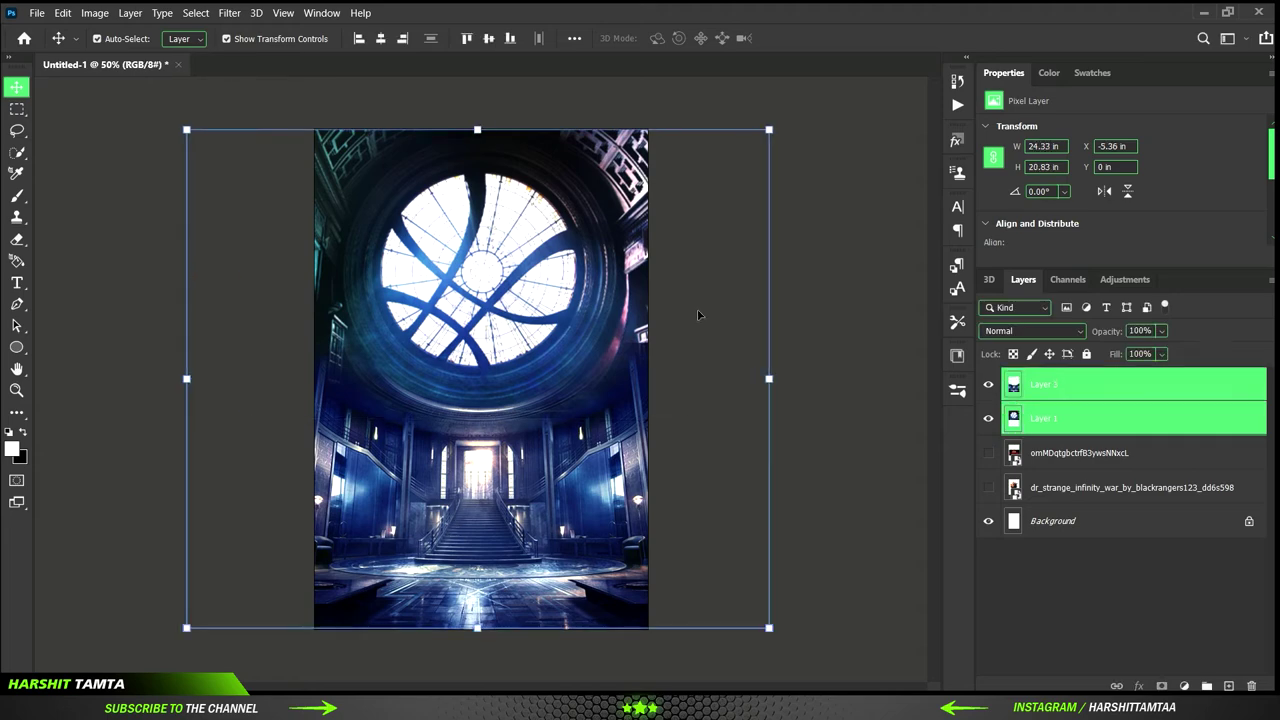
key("ctrl+e")
key("ctrl+a")
key("ctrl+j")
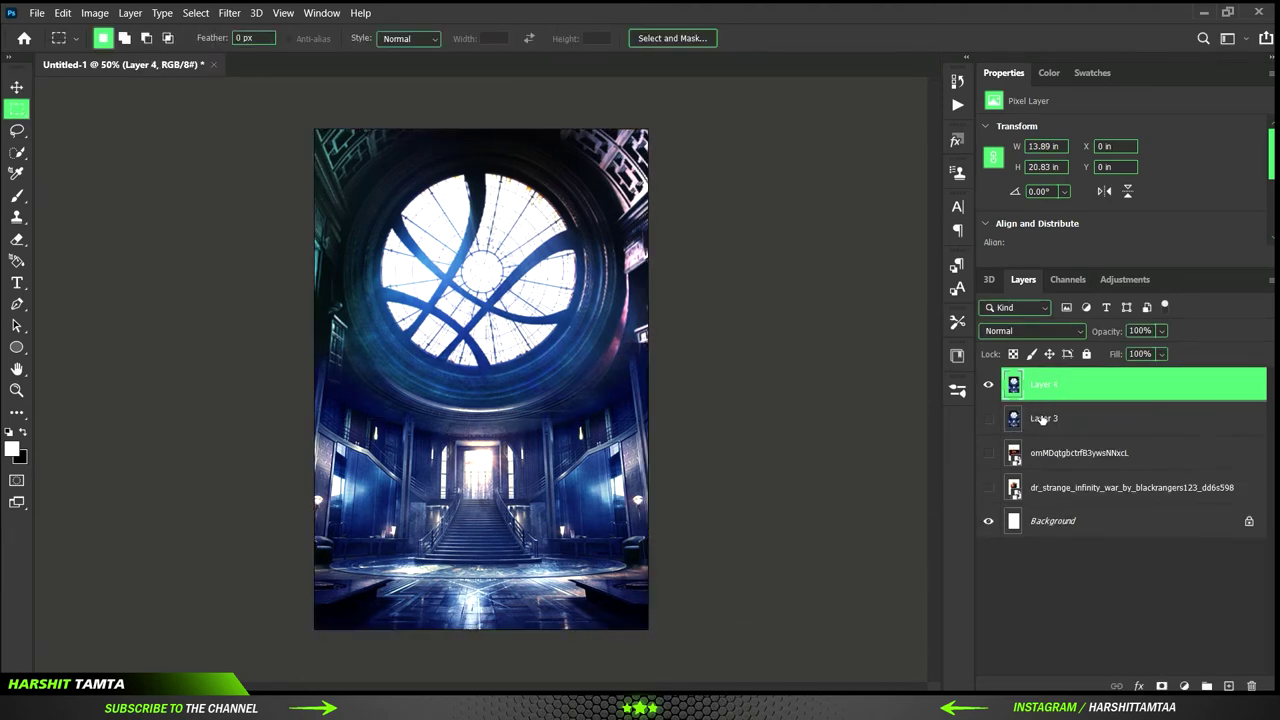
key("ctrl+shift+bracketright")
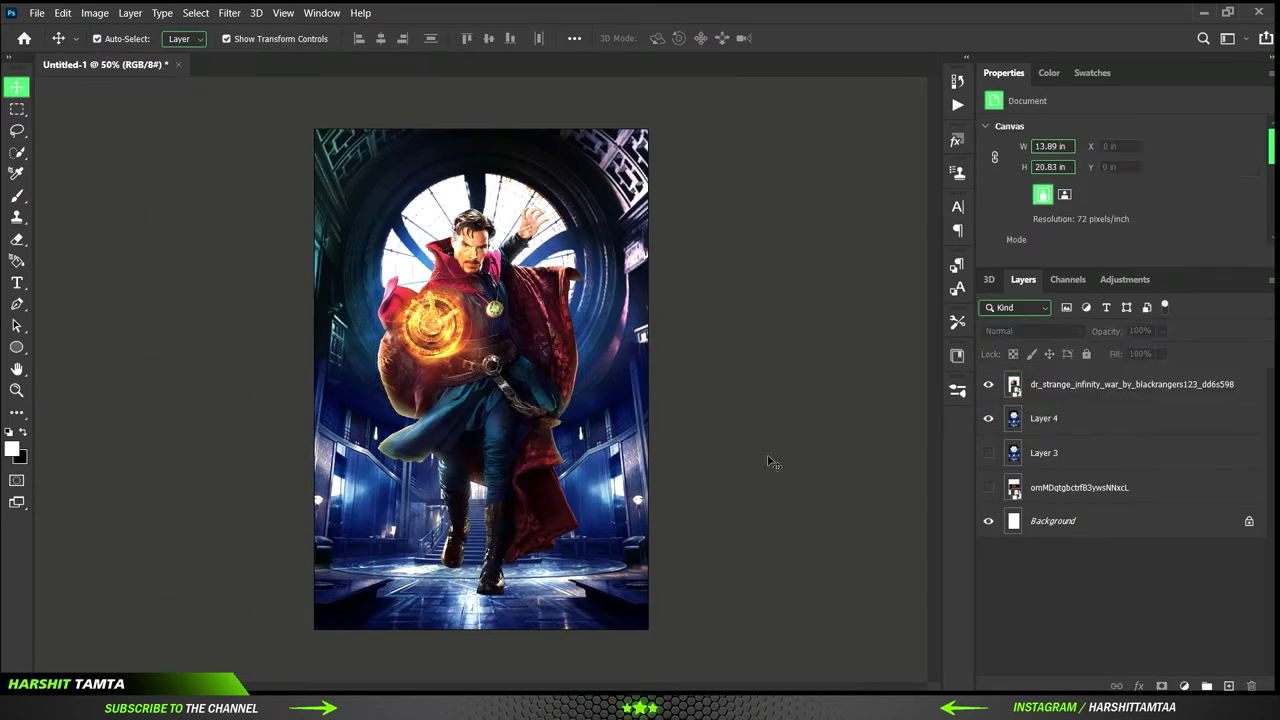
Commit Strange's placement and try a Brightness/Contrast darkening on the background, then delete it.
key("ctrl+t")
key("Return")
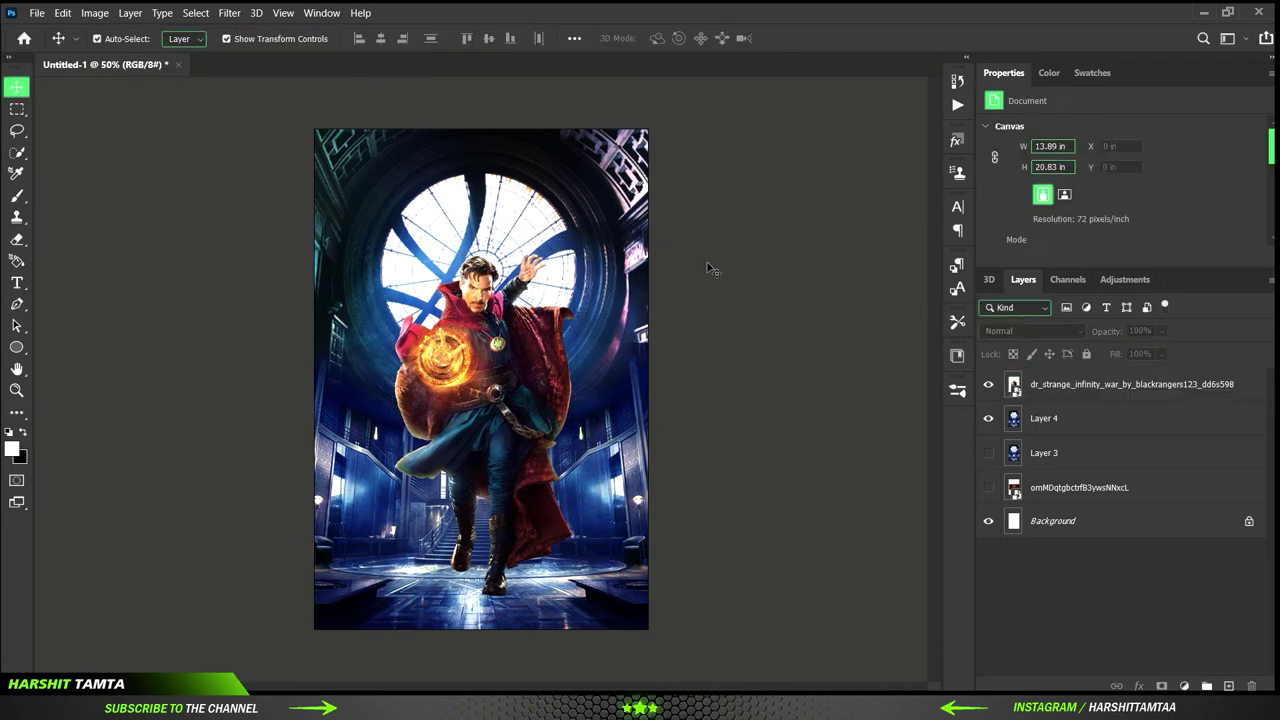
key("alt+bracketleft")
left_click(1183, 686)
left_click(1180, 452)
mouse_move(1121, 173)
left_mouse_down()
mouse_move(1014, 174)
mouse_move(1108, 172)
left_mouse_up()
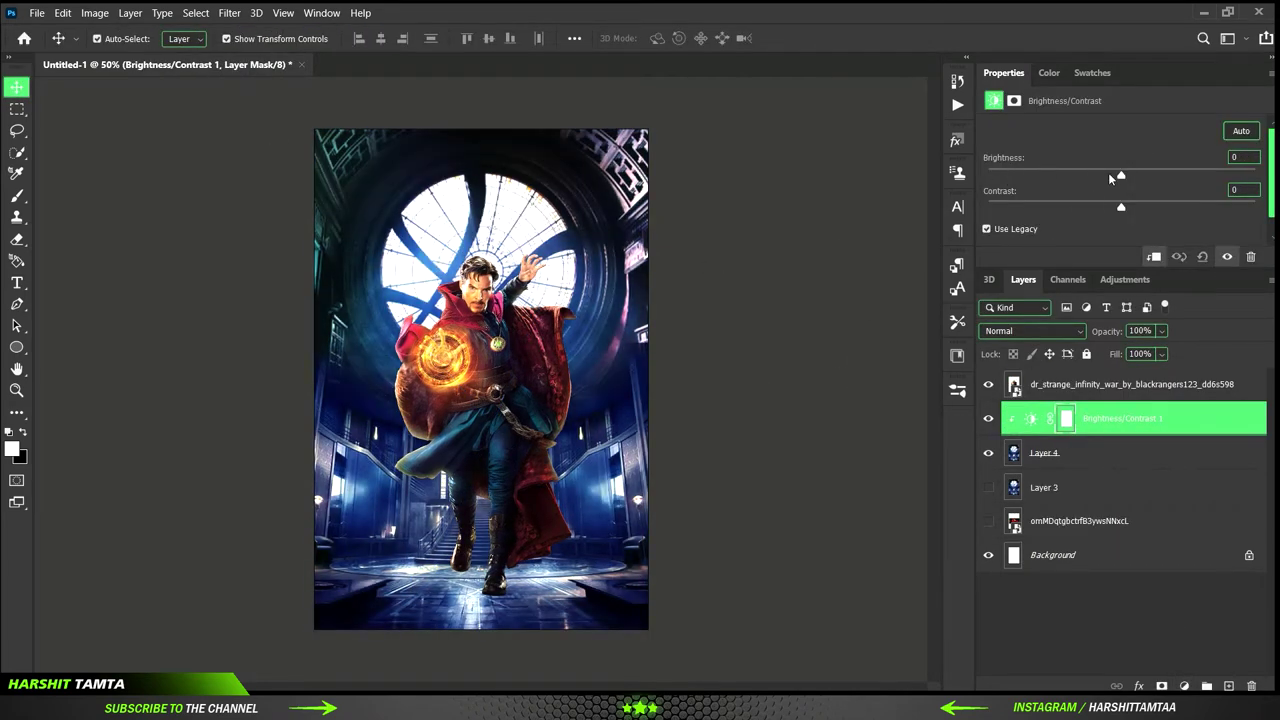
key("Delete")
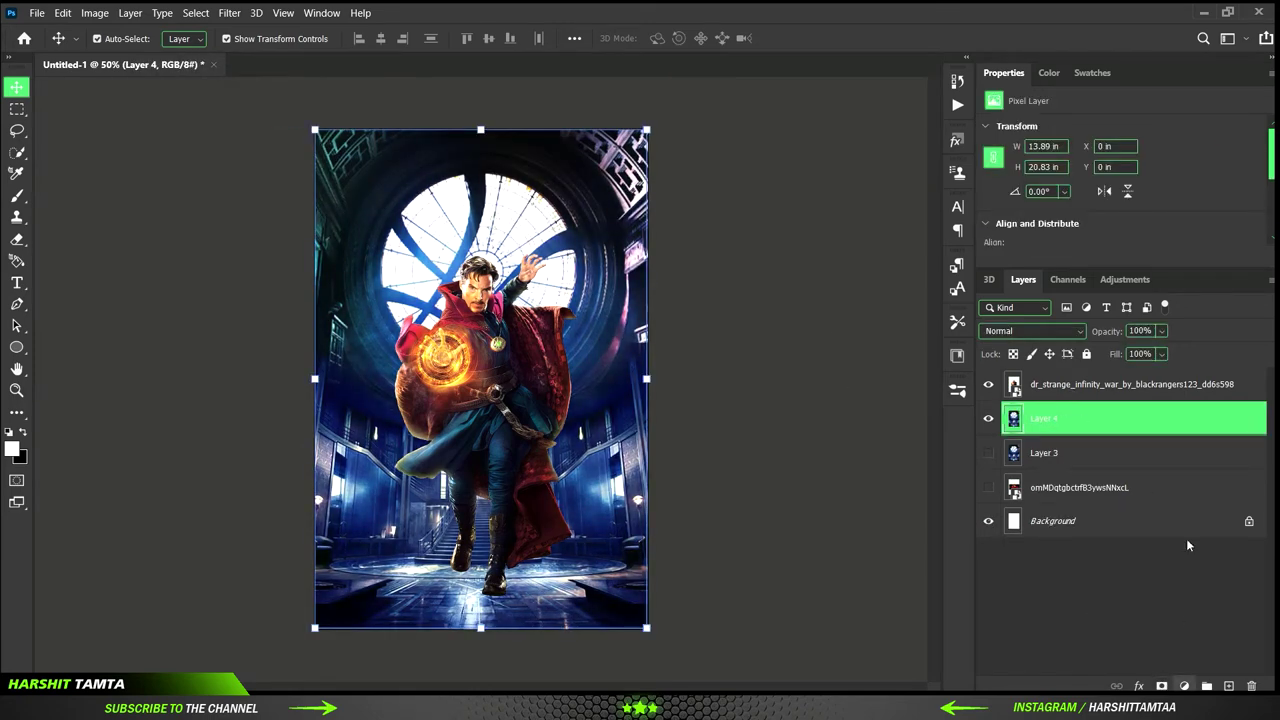
Add a Curves adjustment with a lowered top point, clip it to the background, and add Layer 5.
left_click(1183, 686)
left_click(1180, 494)
left_click_drag(1243, 150, 1250, 187)
key("ctrl+alt+g")
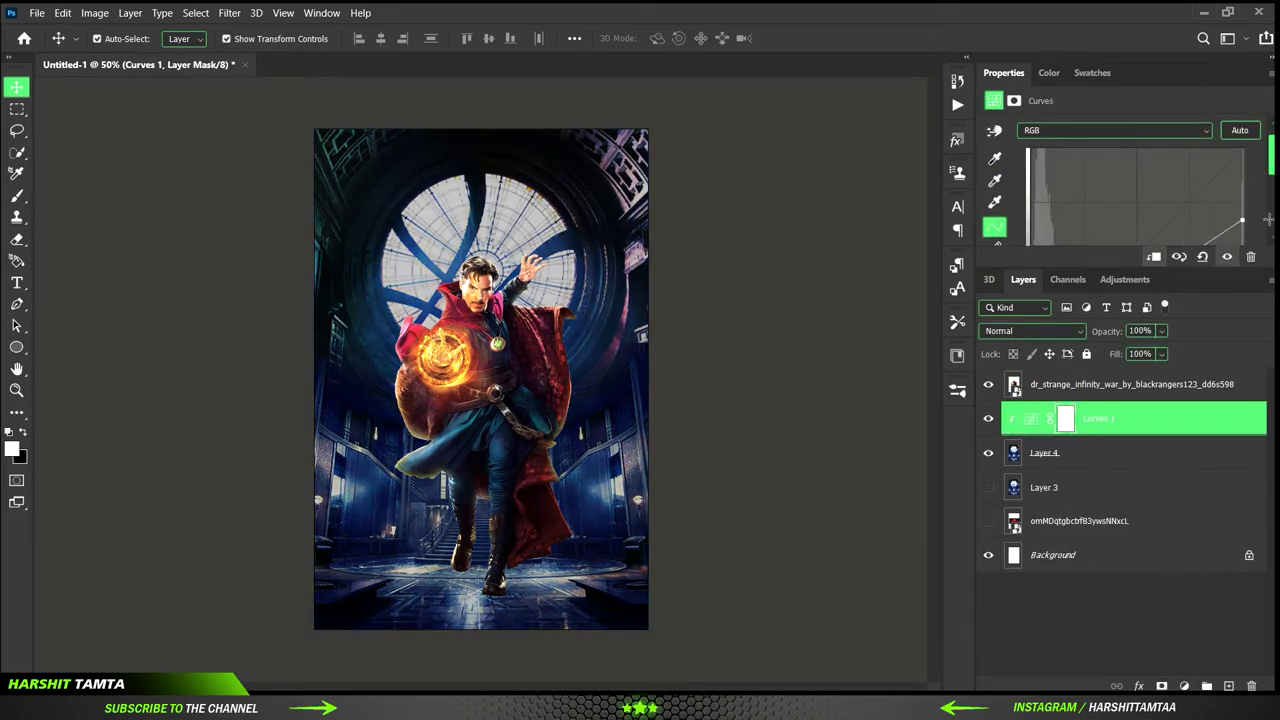
left_click(1130, 384)
left_click(1100, 420)
key("ctrl+shift+alt+n")
Paint a soft dark shadow under Strange's boots on Layer 5, blended in Multiply.
key("b")
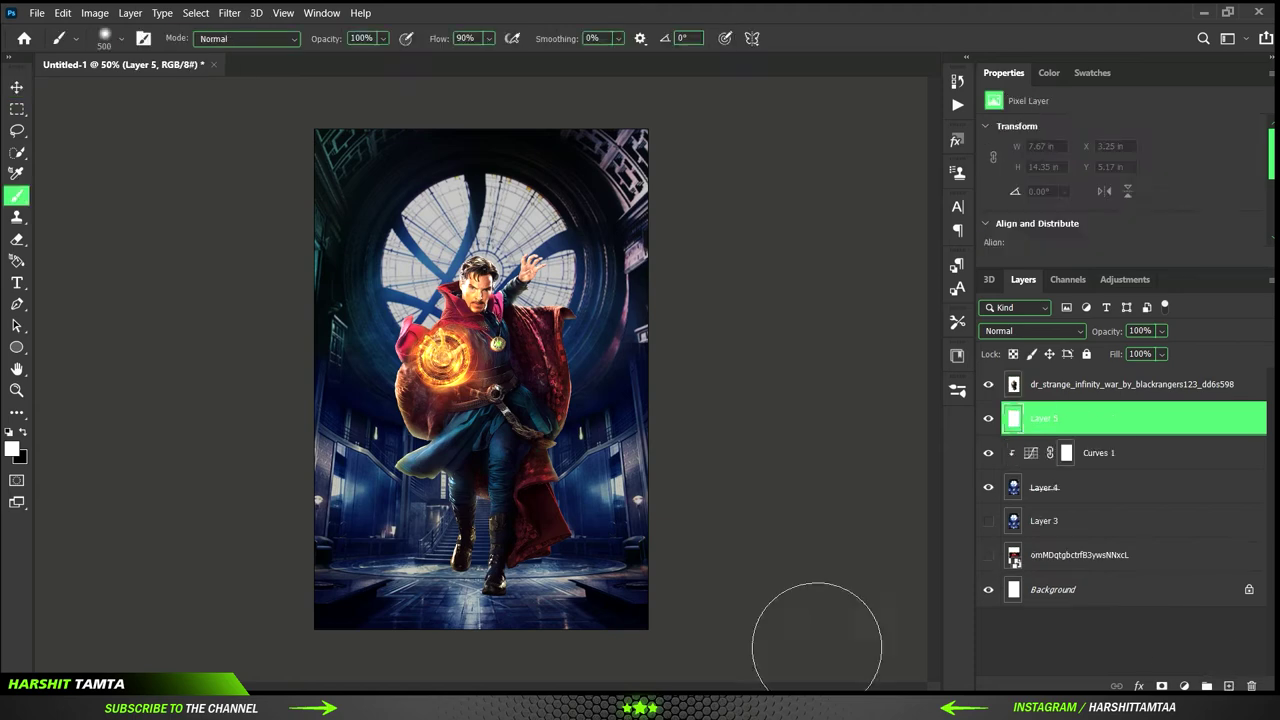
left_click(1049, 73)
scroll(477, 551, "up", 3)
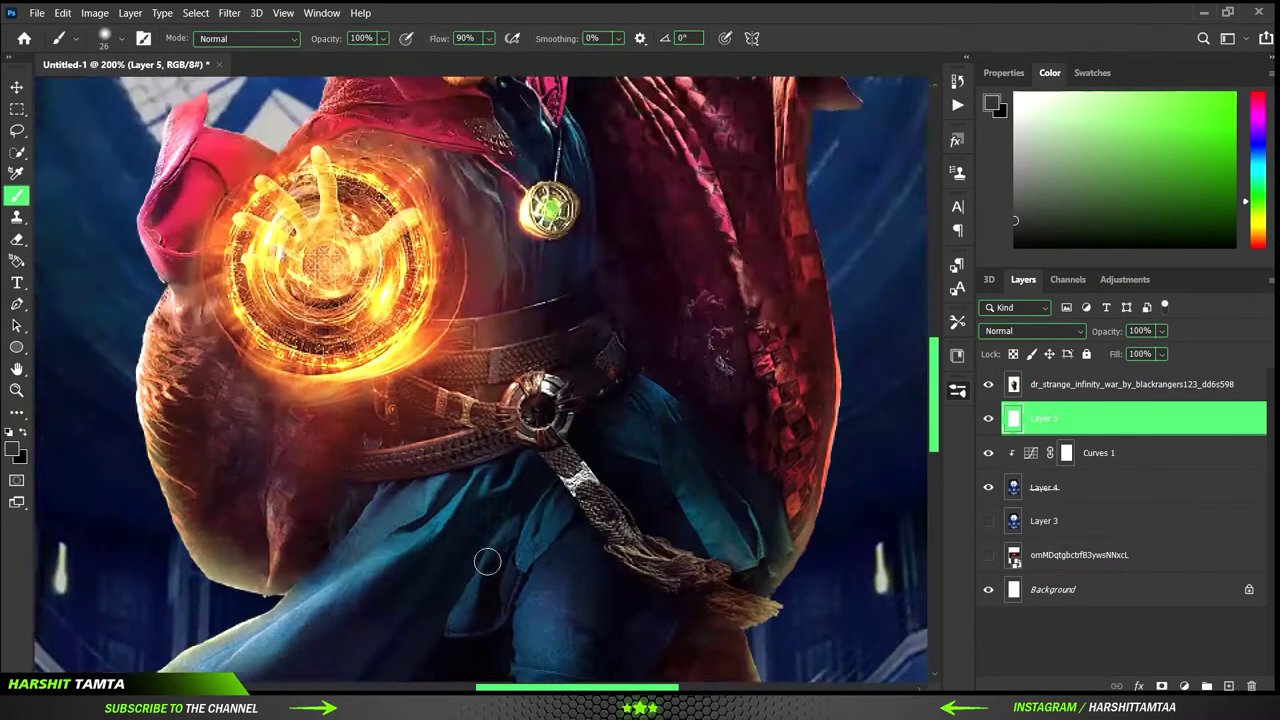
left_click_drag(616, 598, 345, 600)
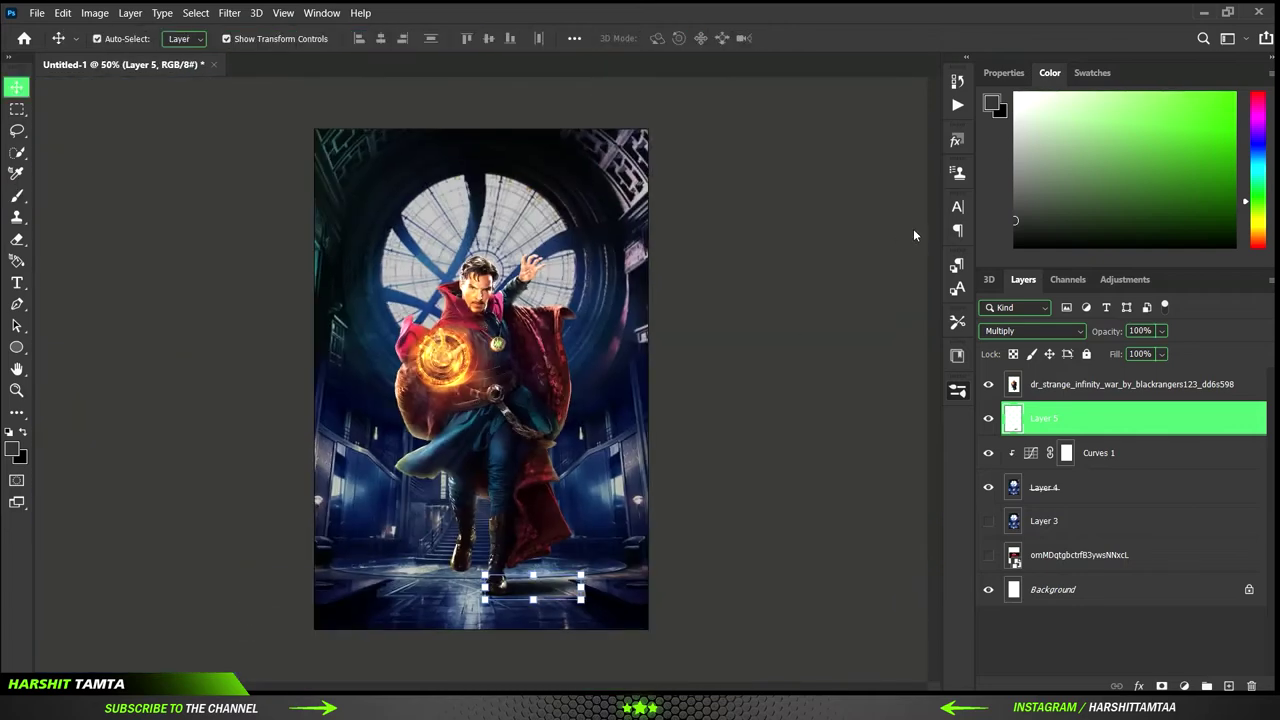
scroll(668, 497, "down", 1)
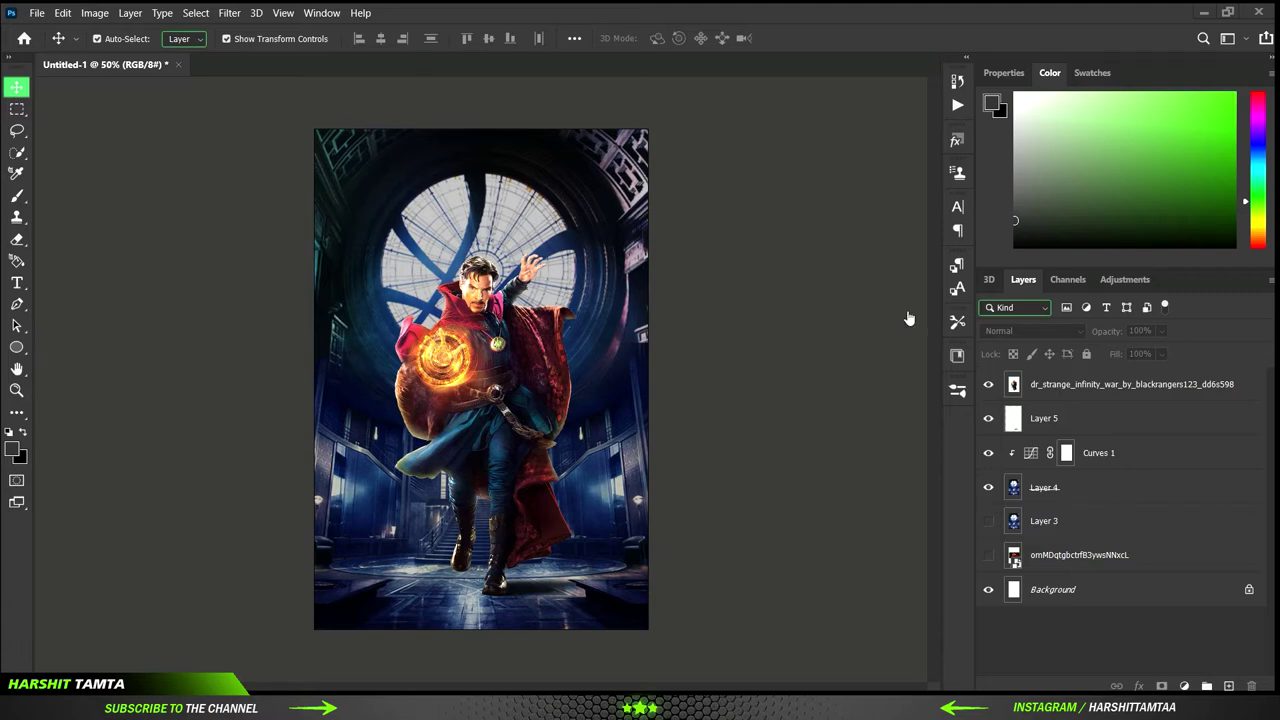
Paste the fire-ring image on Screen blending, then enlarge and flip it over the window.
key("ctrl+v")
left_click_drag(528, 434, 483, 434)
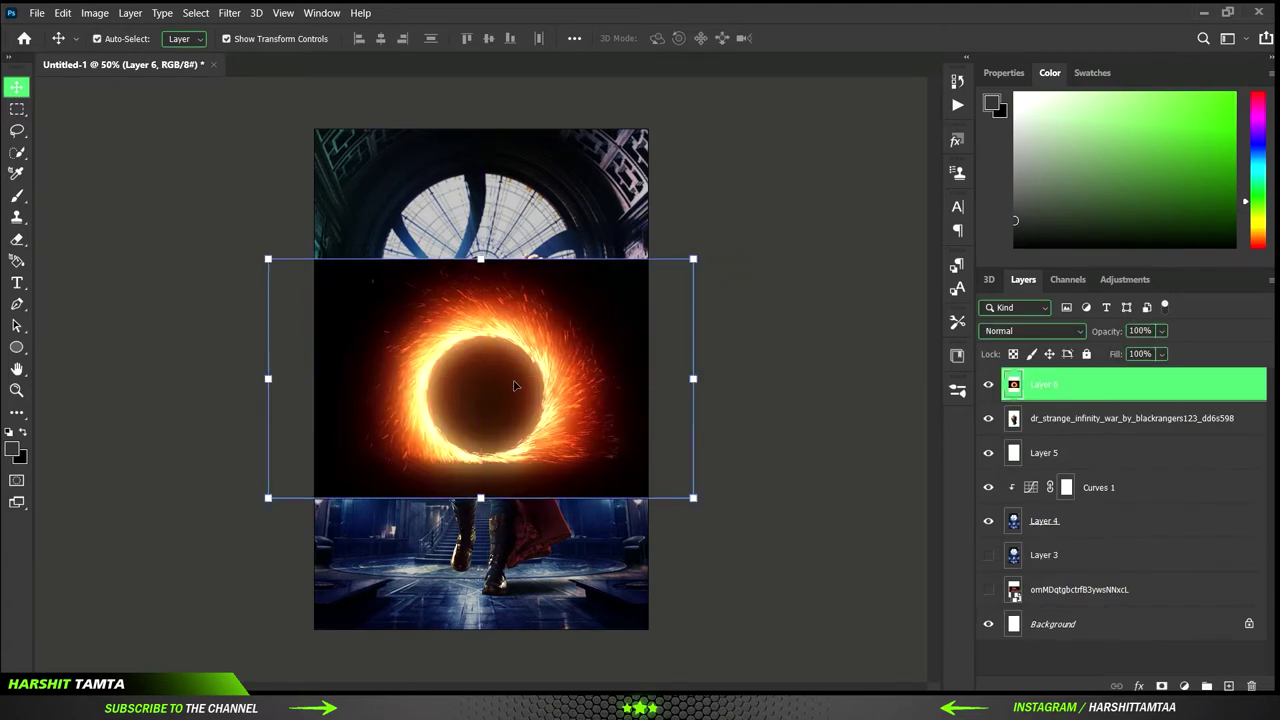
left_click_drag(1100, 384, 1100, 470)
key("shift+alt+g")
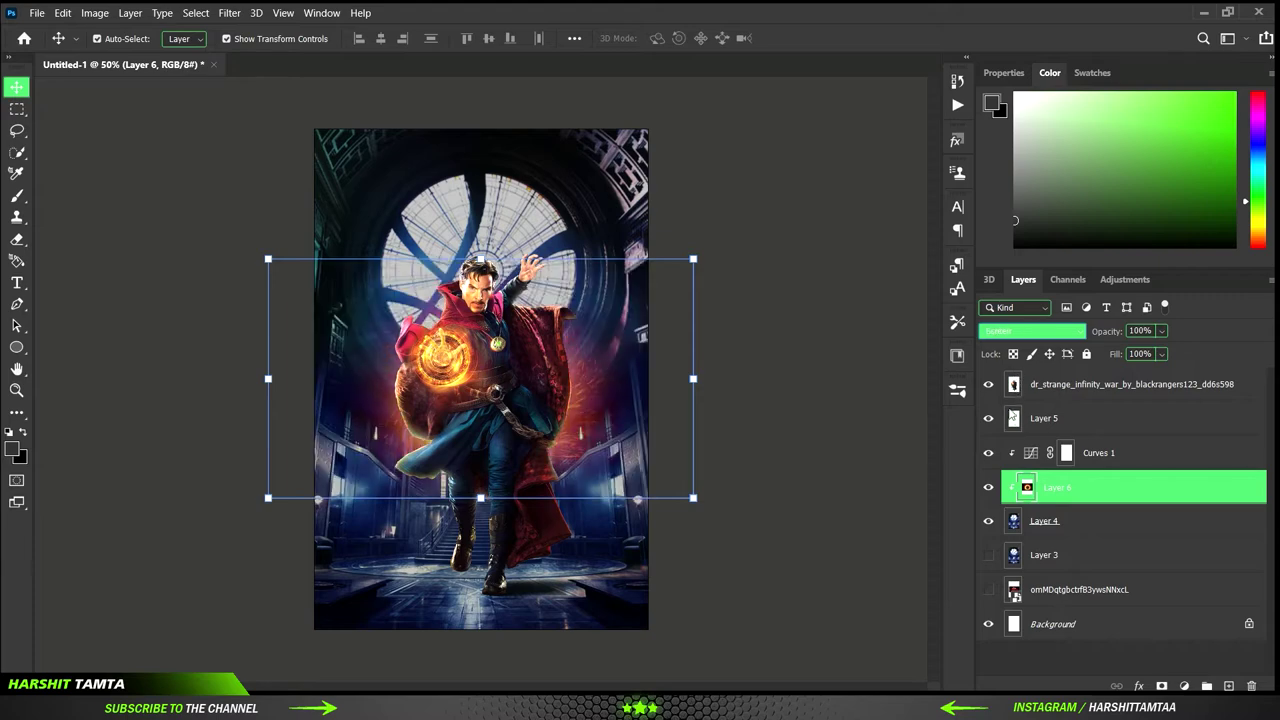
key("Down")
left_click_drag(1072, 432, 1072, 436)
left_click_drag(600, 359, 600, 286)
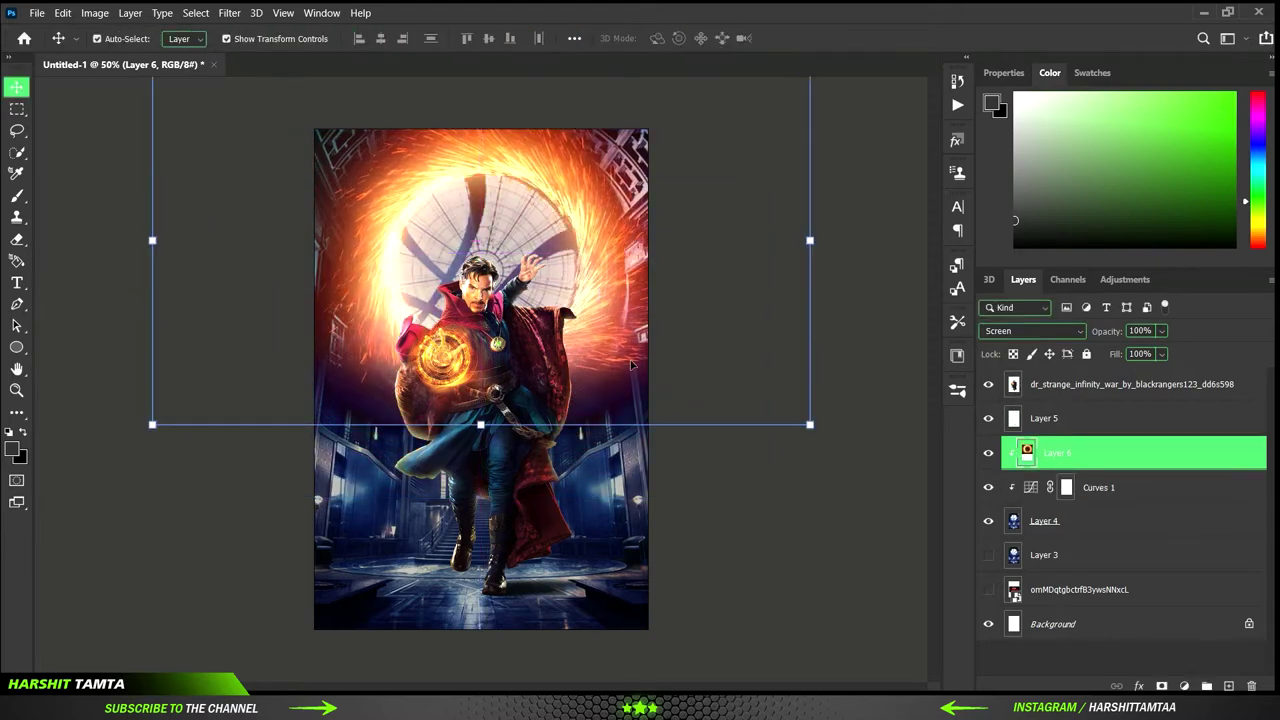
key("ctrl+t")
left_click_drag(537, 330, 551, 377)
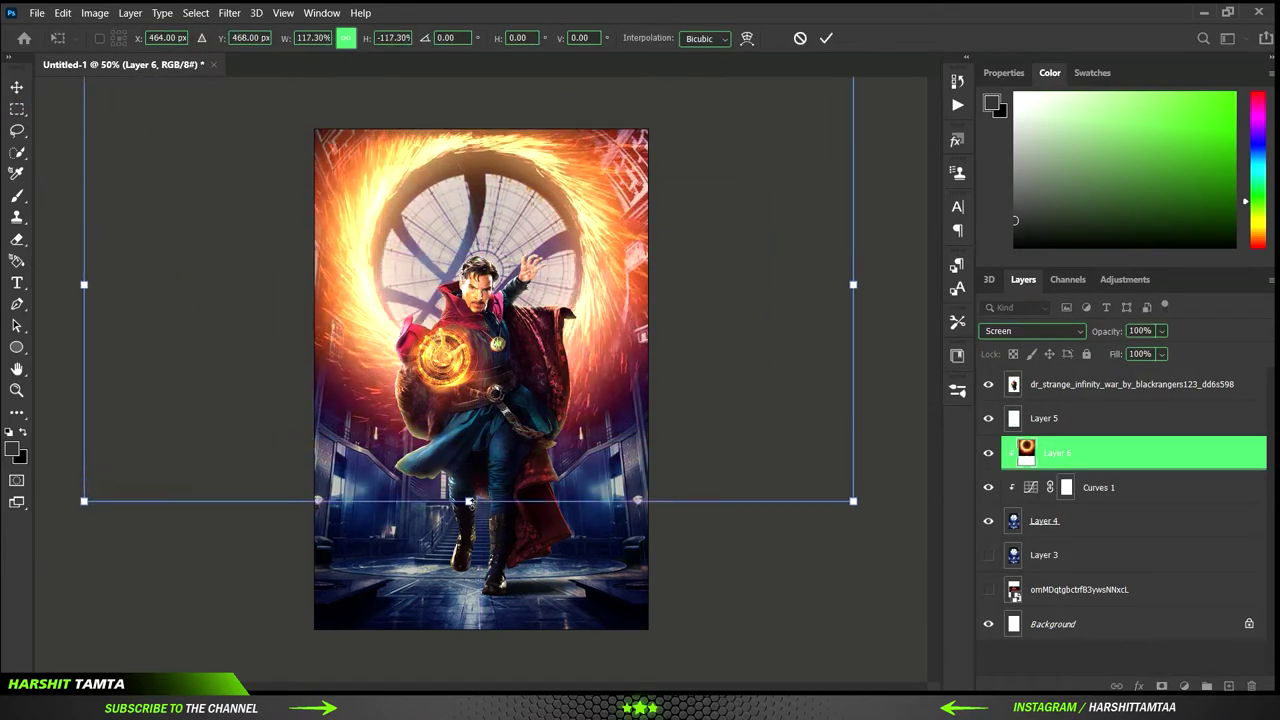
key("Return")
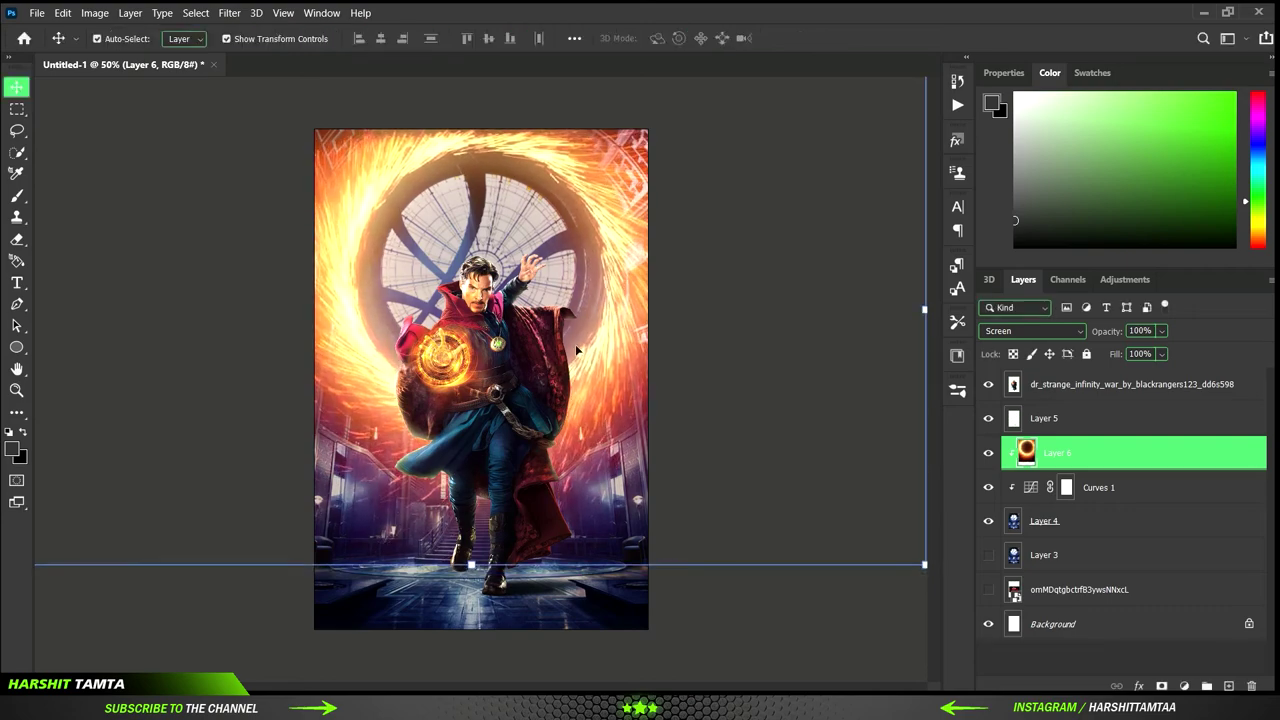
Hide the Curves 1 darkening and zoom in and out to inspect the fire ring.
left_click(780, 417)
left_click(988, 487)
key("ctrl+plus")
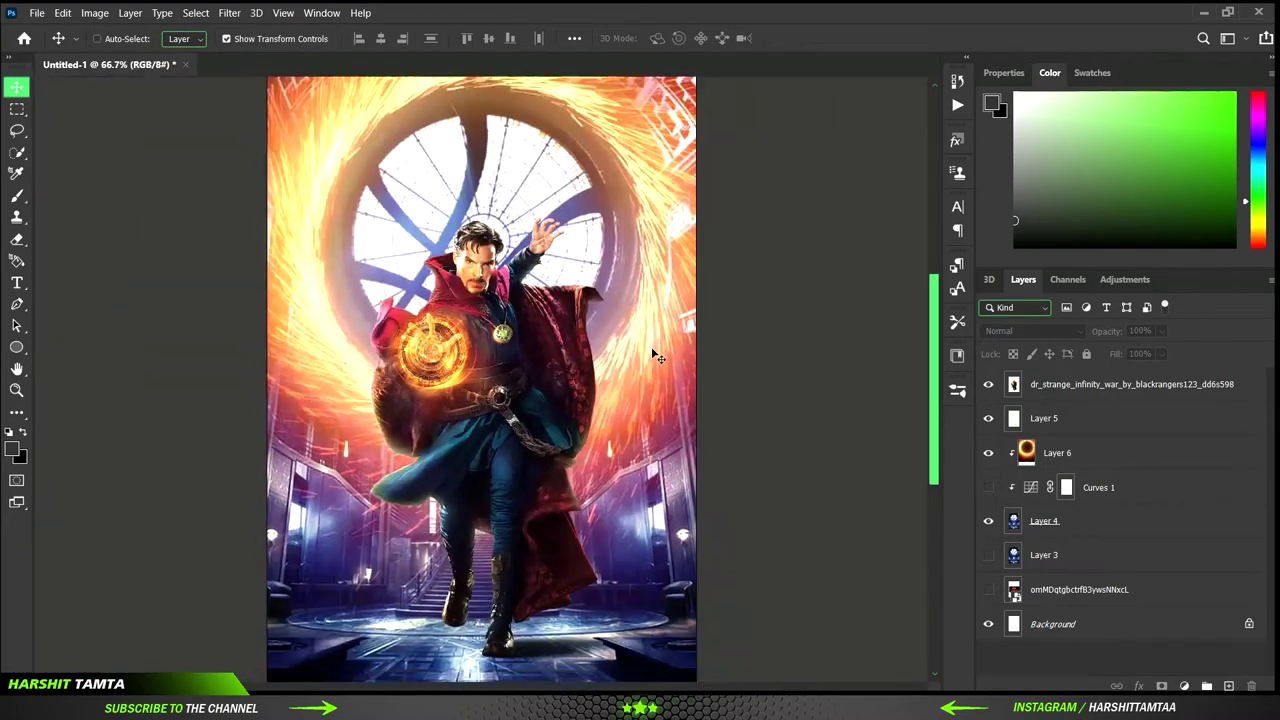
key("ctrl+minus")
key("ctrl+plus")
key("ctrl+minus")
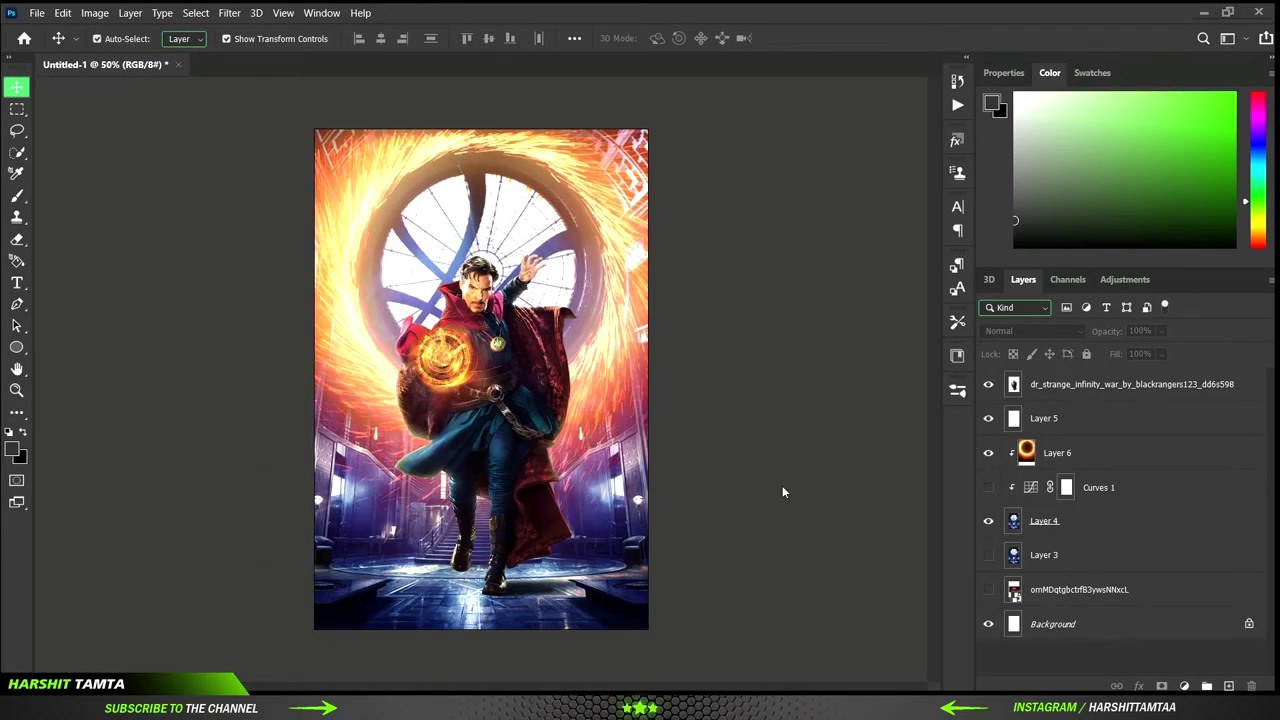
Paste a second fire ring as Layer 7 on Lighten blending and check it over the poster.
key("ctrl+v")
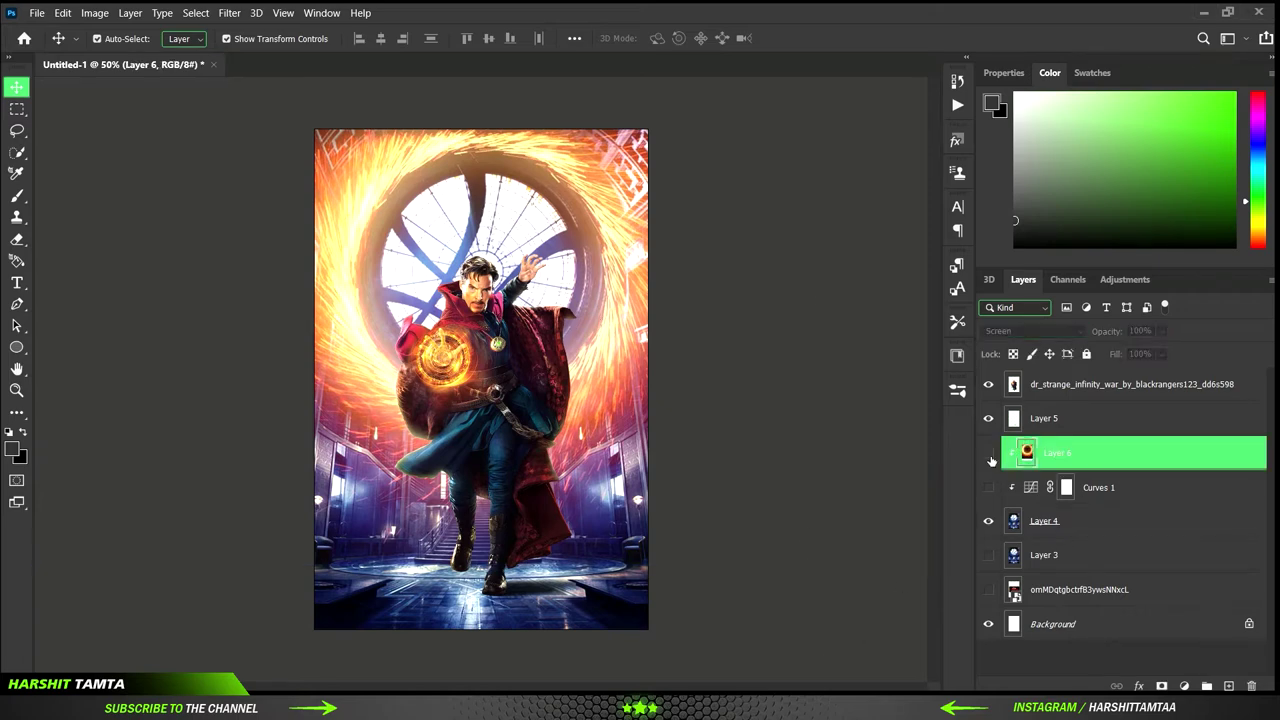
key("shift+alt+k")
key("ctrl+t")
key("Return")
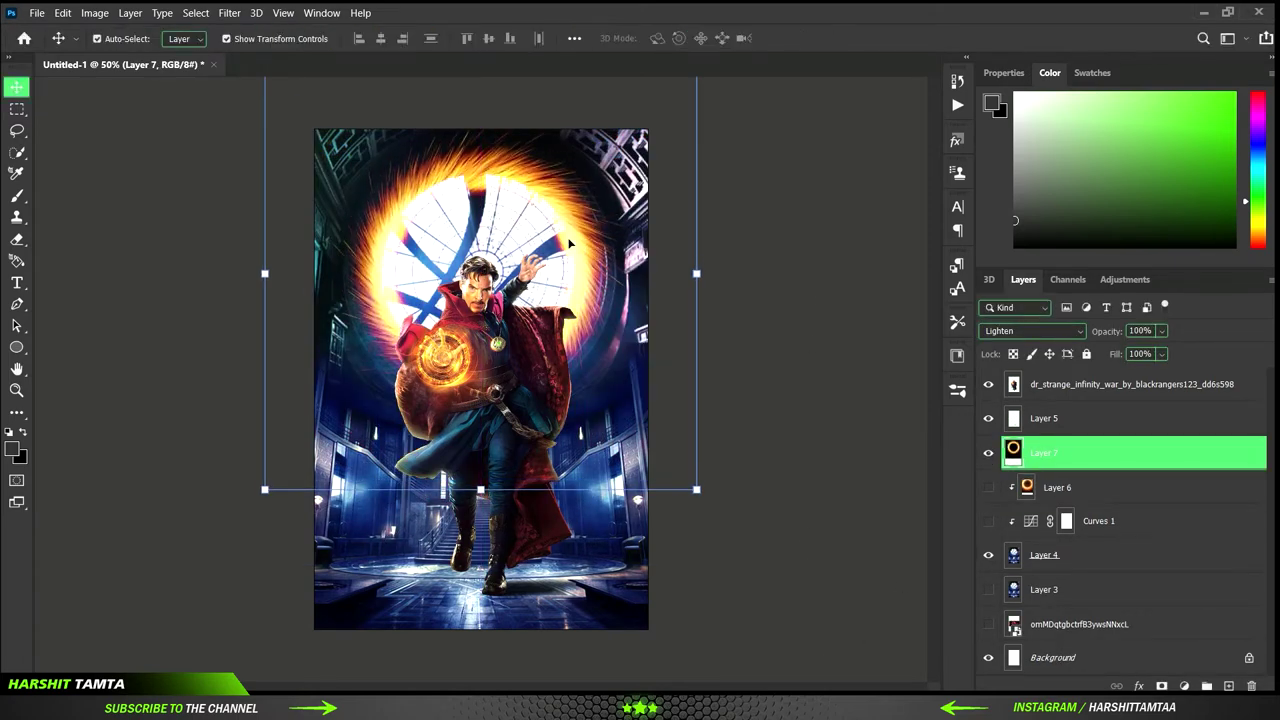
key("ctrl+plus")
left_click(800, 468)
key("ctrl+minus")
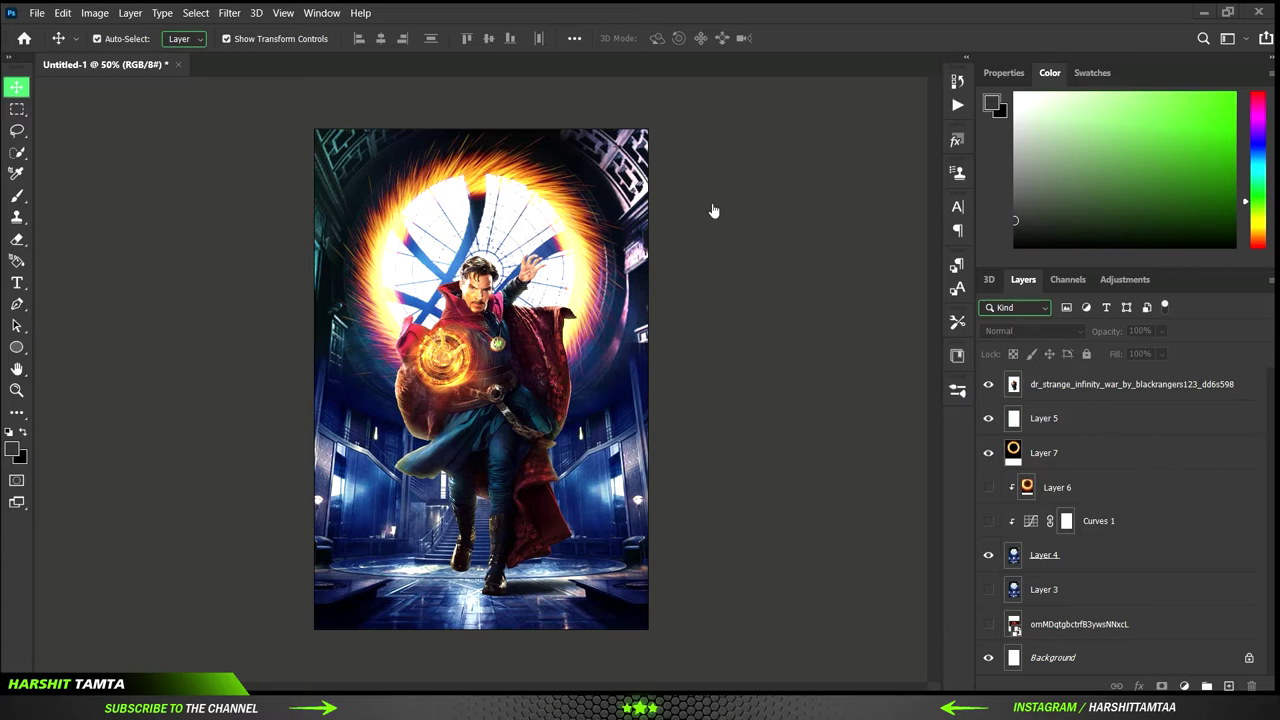
Shrink the placed Wanda image, set it just behind Strange, and clip her layer.
key("ctrl")
left_click_drag(628, 135, 462, 372)
left_click_drag(415, 480, 390, 485)
key("Return")
left_click_drag(1050, 395, 1050, 568)
mouse_move(375, 480)
left_mouse_down()
mouse_move(566, 405)
mouse_move(580, 440)
left_mouse_up()
key("ctrl+alt+g")
left_click(688, 483)
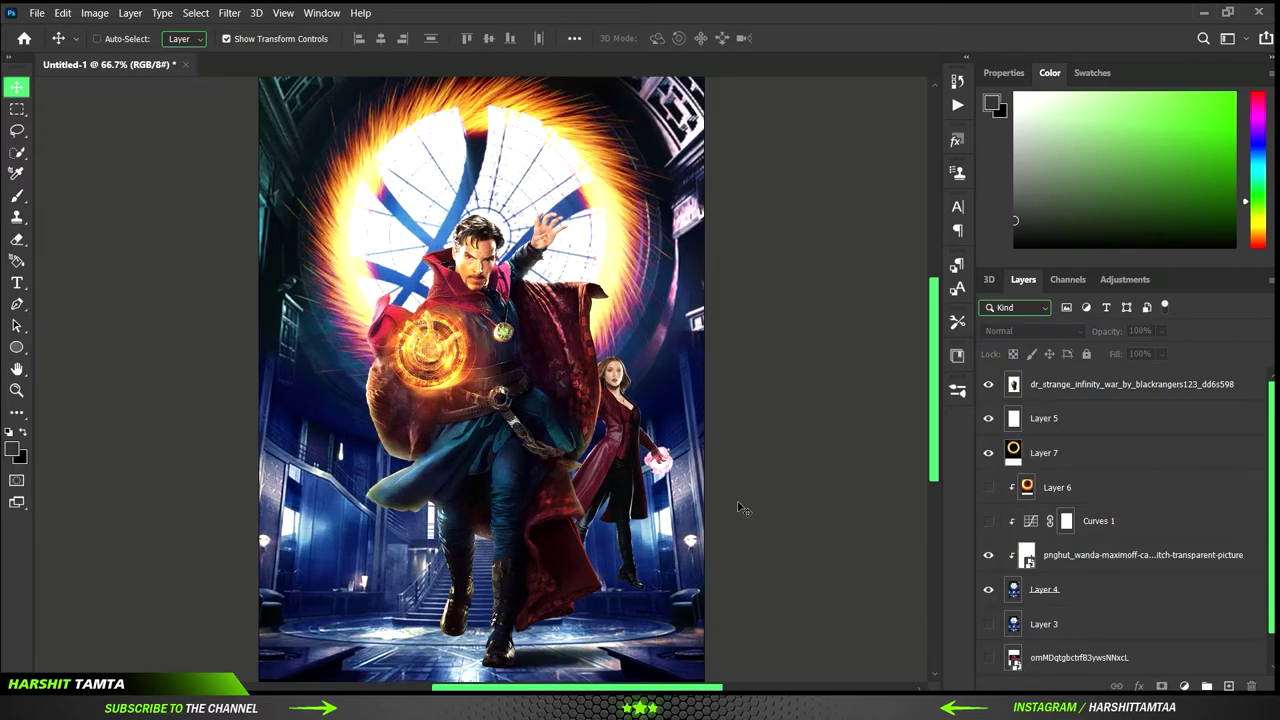
Select the fire glow and background layers, then hide the fire ring glow.
left_click(582, 430)
left_click(1090, 591, "ctrl")
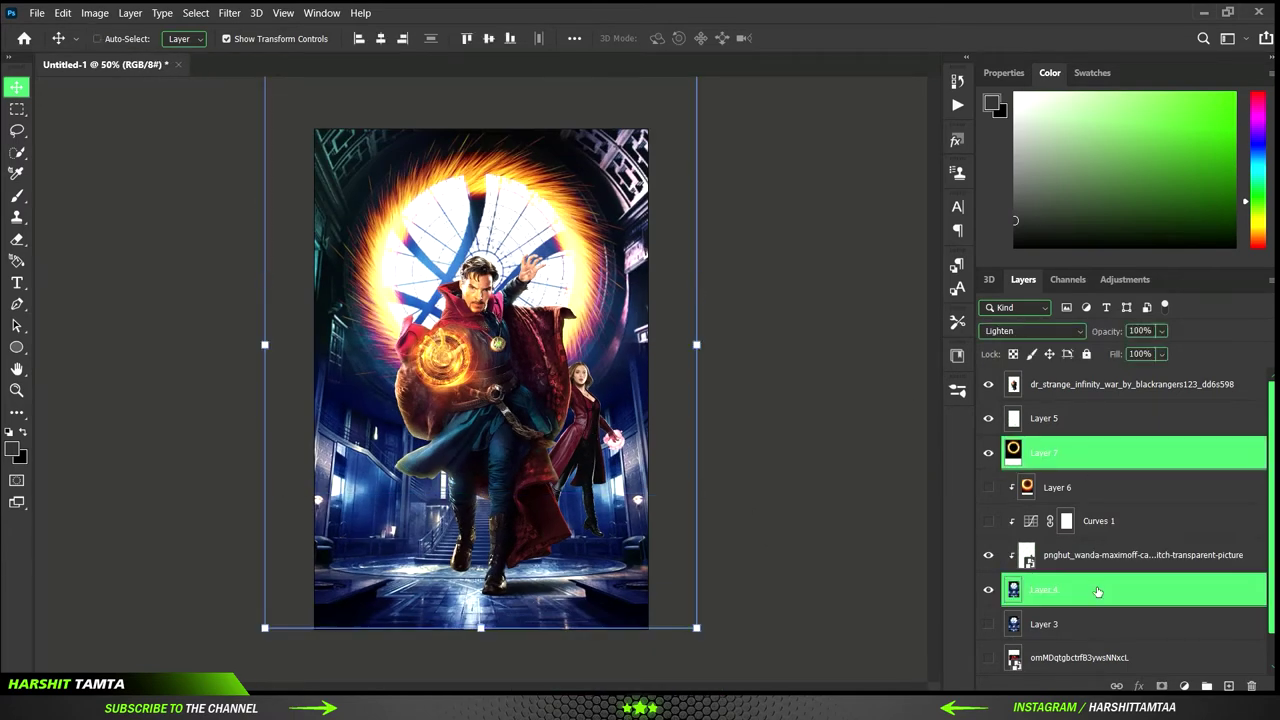
left_click(841, 560)
left_click(608, 275)
key("ctrl+comma")
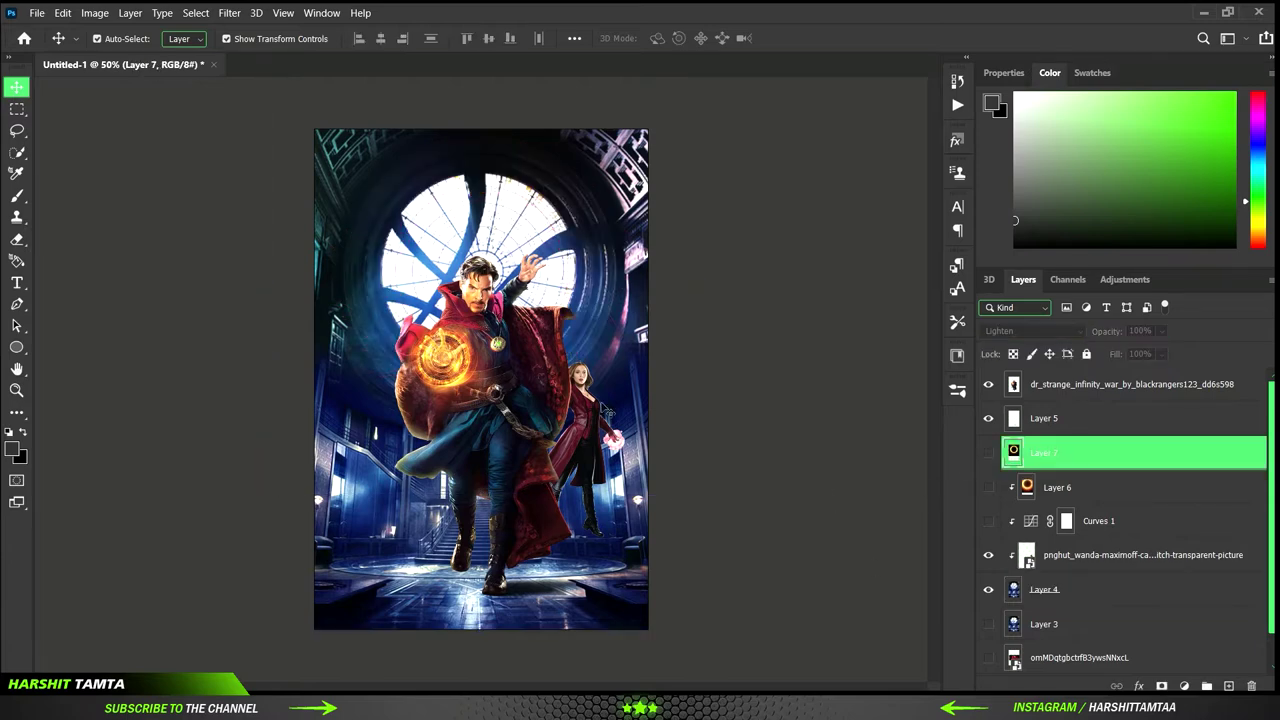
Scale Doctor Strange down and place the man in green, shrunk, at the lower left.
left_click(585, 440)
left_click(480, 400)
left_click(476, 606, "shift")
left_click_drag(486, 256, 486, 310)
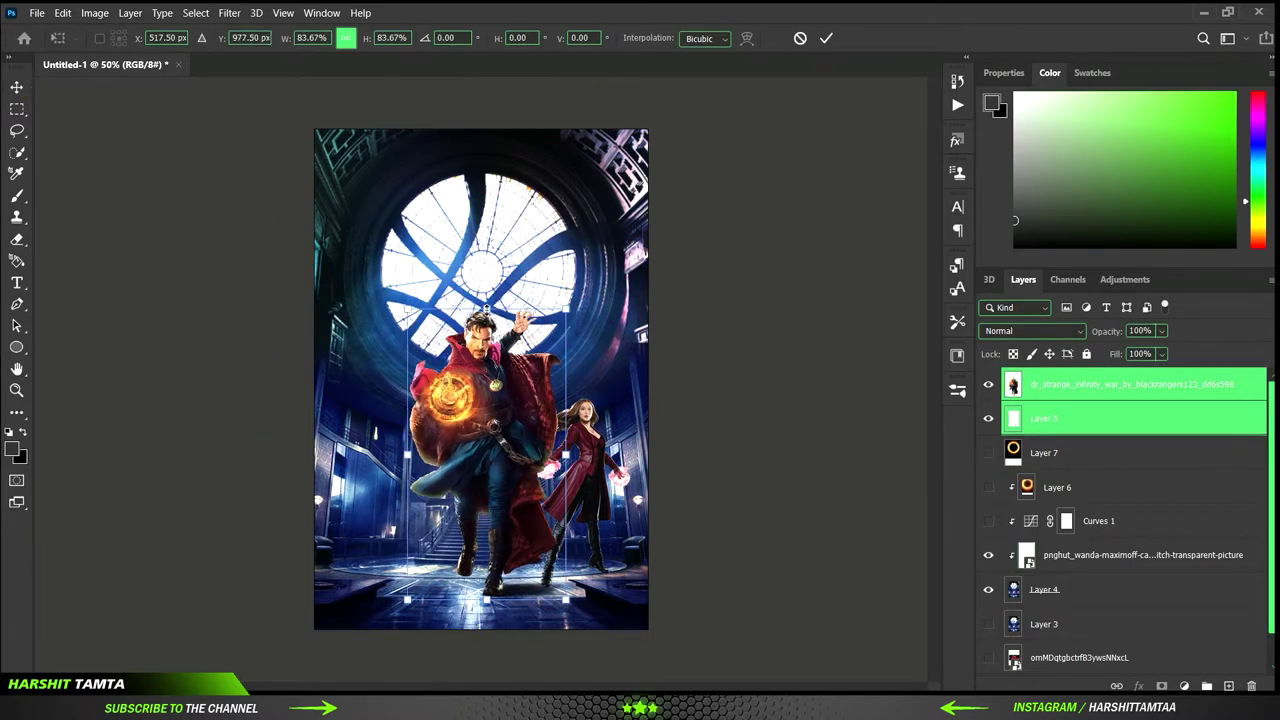
left_click(686, 519)
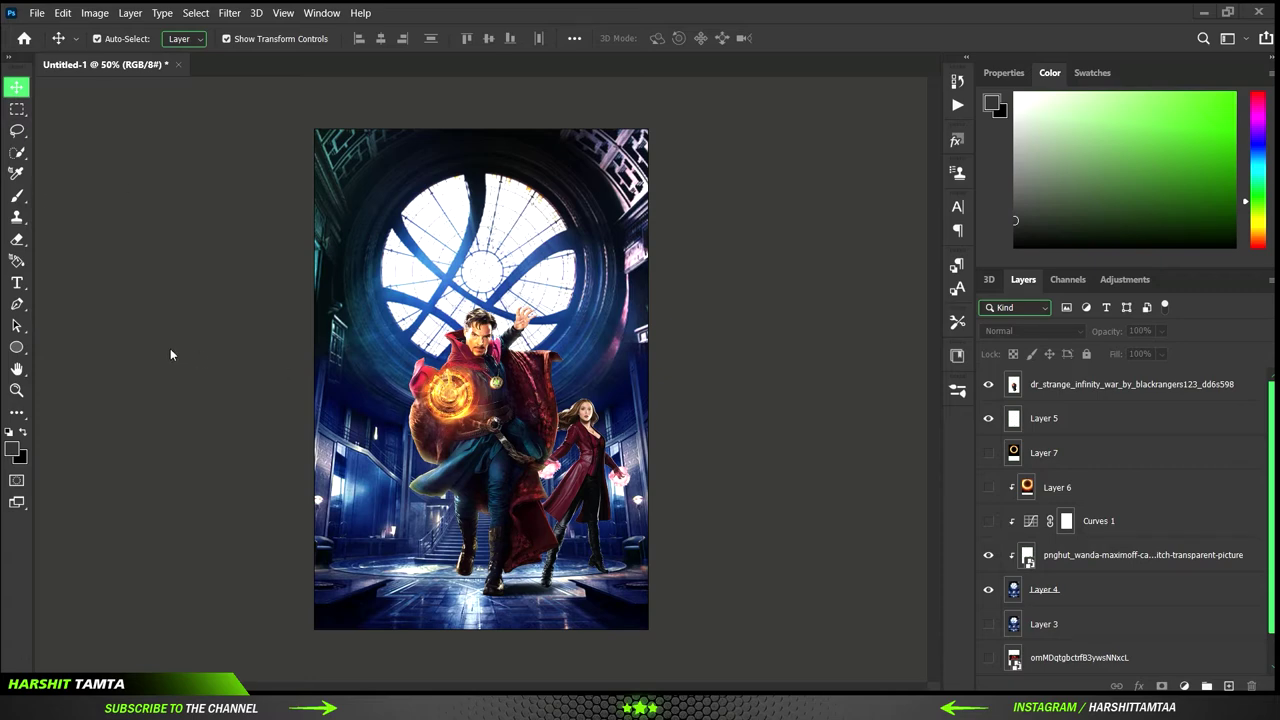
left_click_drag(172, 355, 408, 522)
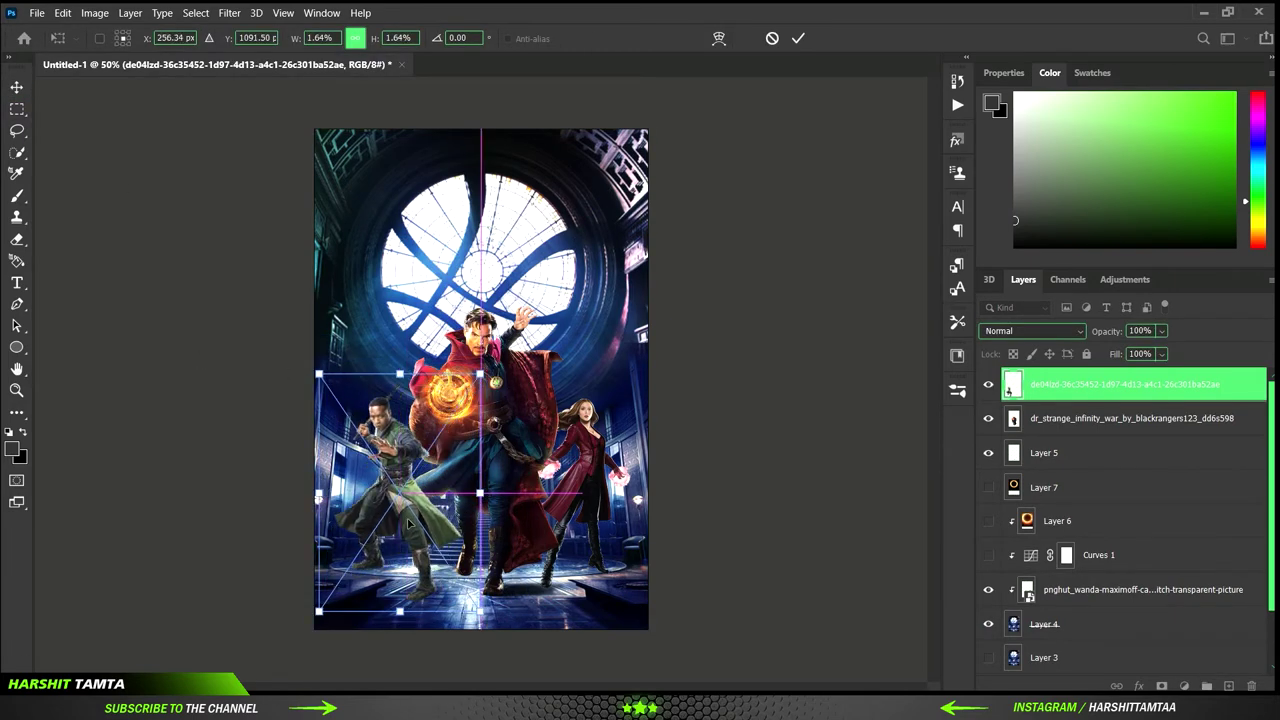
Commit the man in green and move his layer below Doctor Strange in the stack.
key("Return")
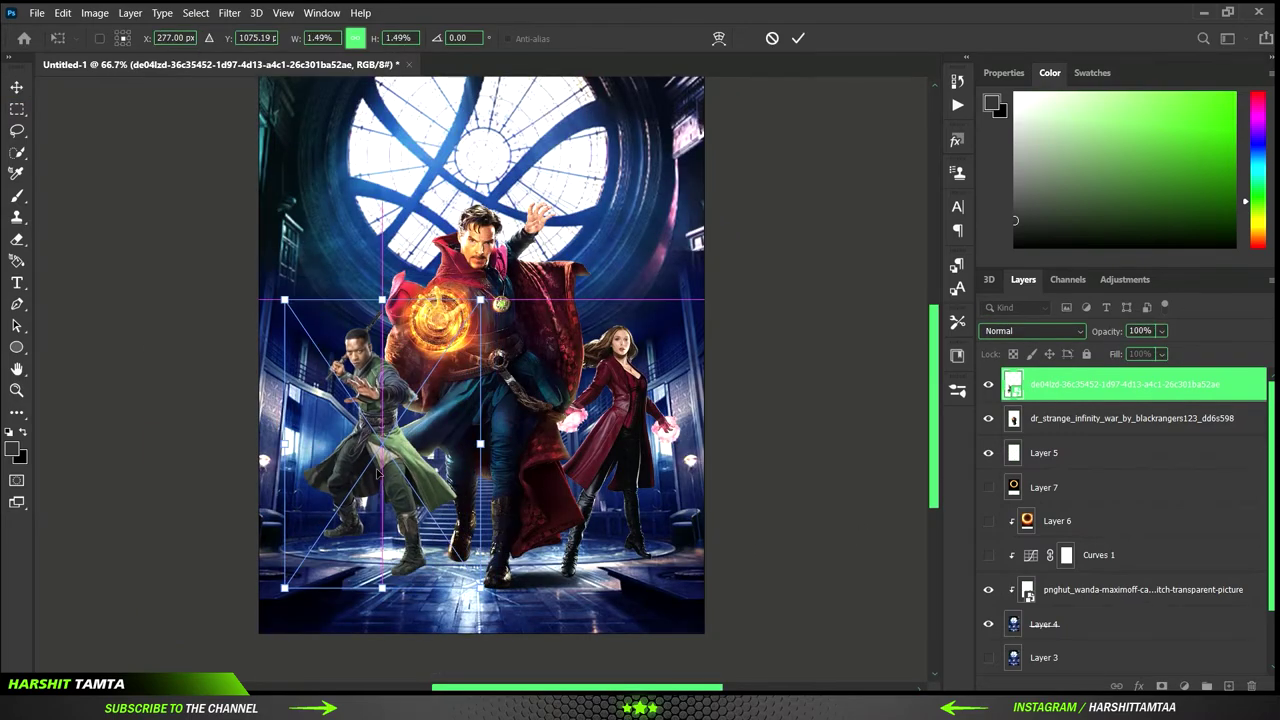
key("Return")
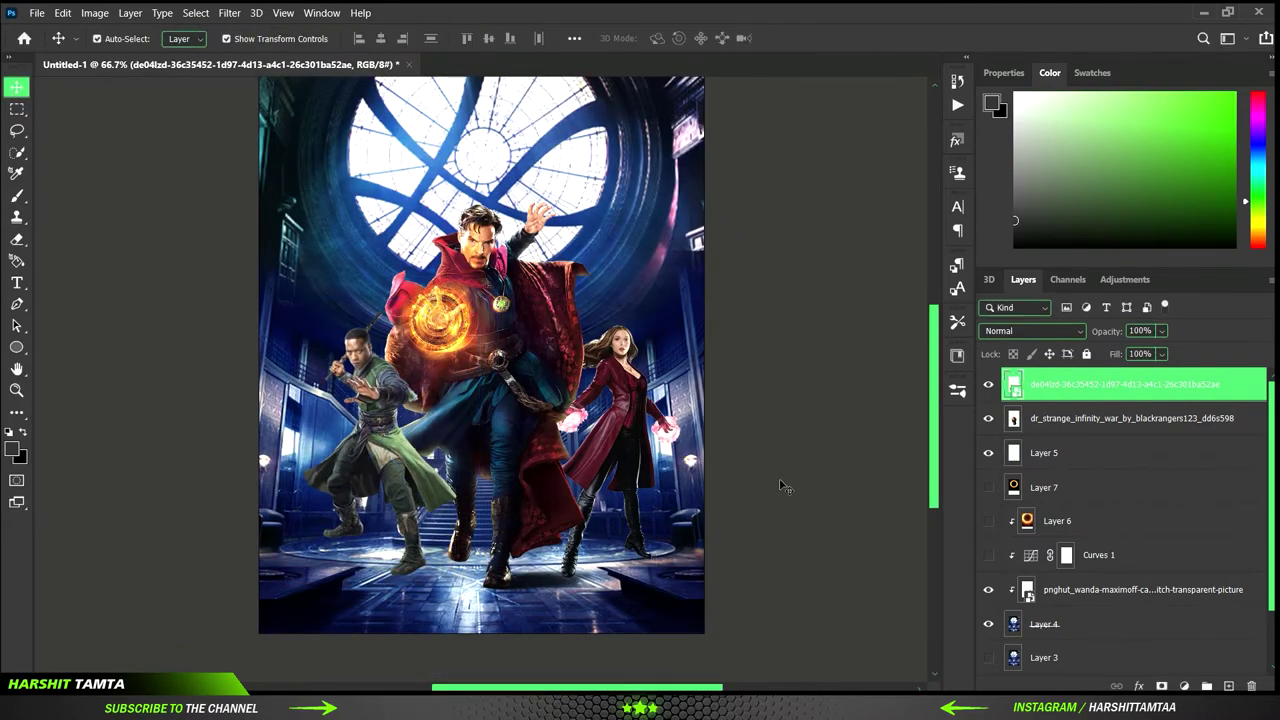
key("ctrl+bracketleft")
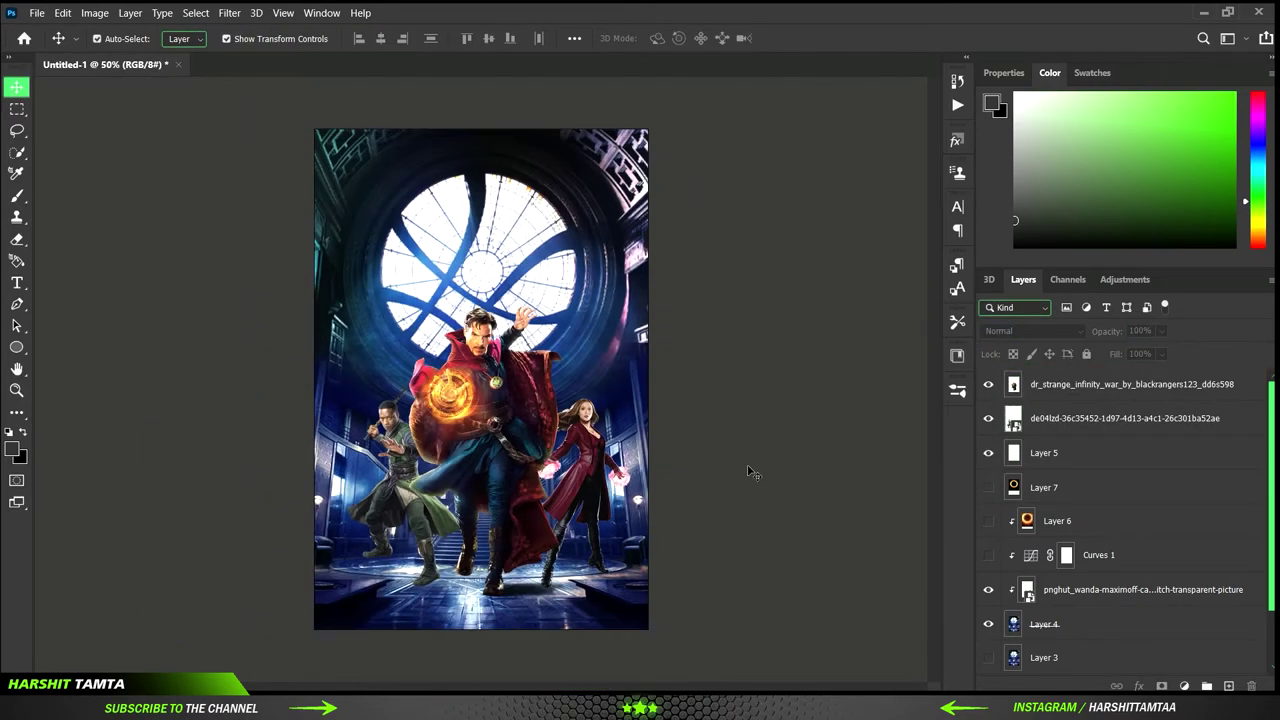
left_click_drag(1086, 648, 1086, 644)
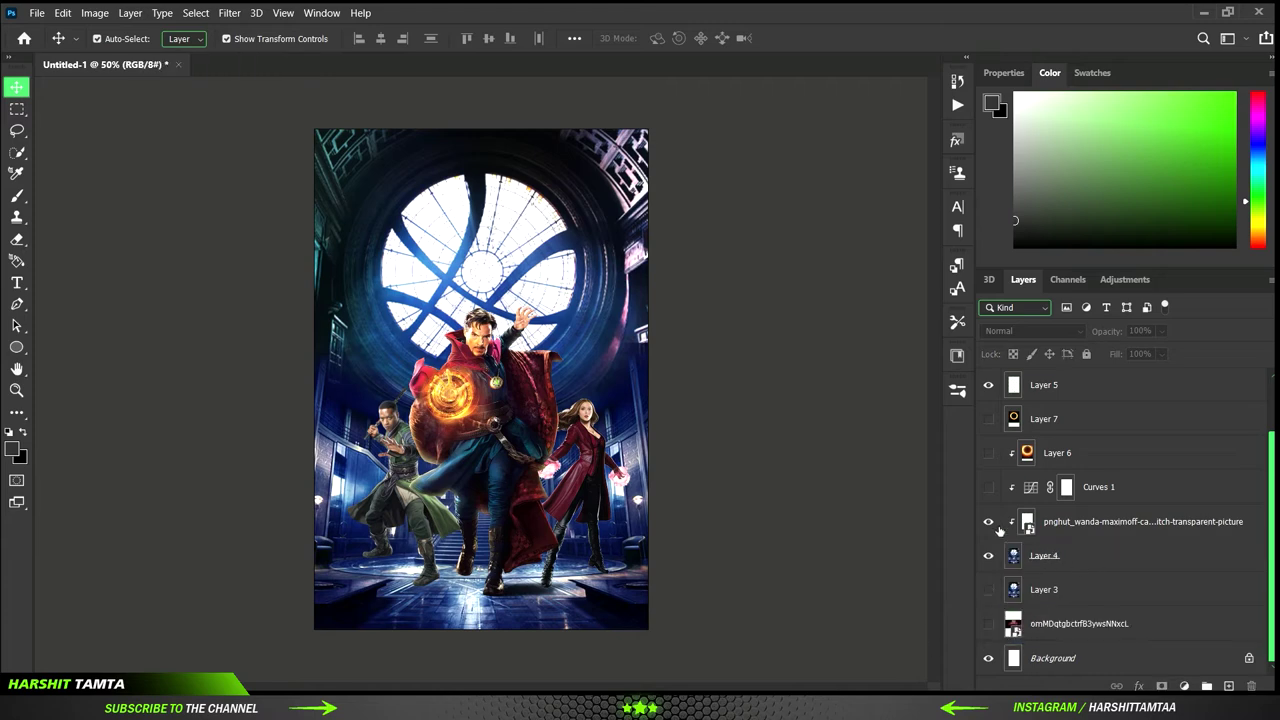
left_click(1140, 521)
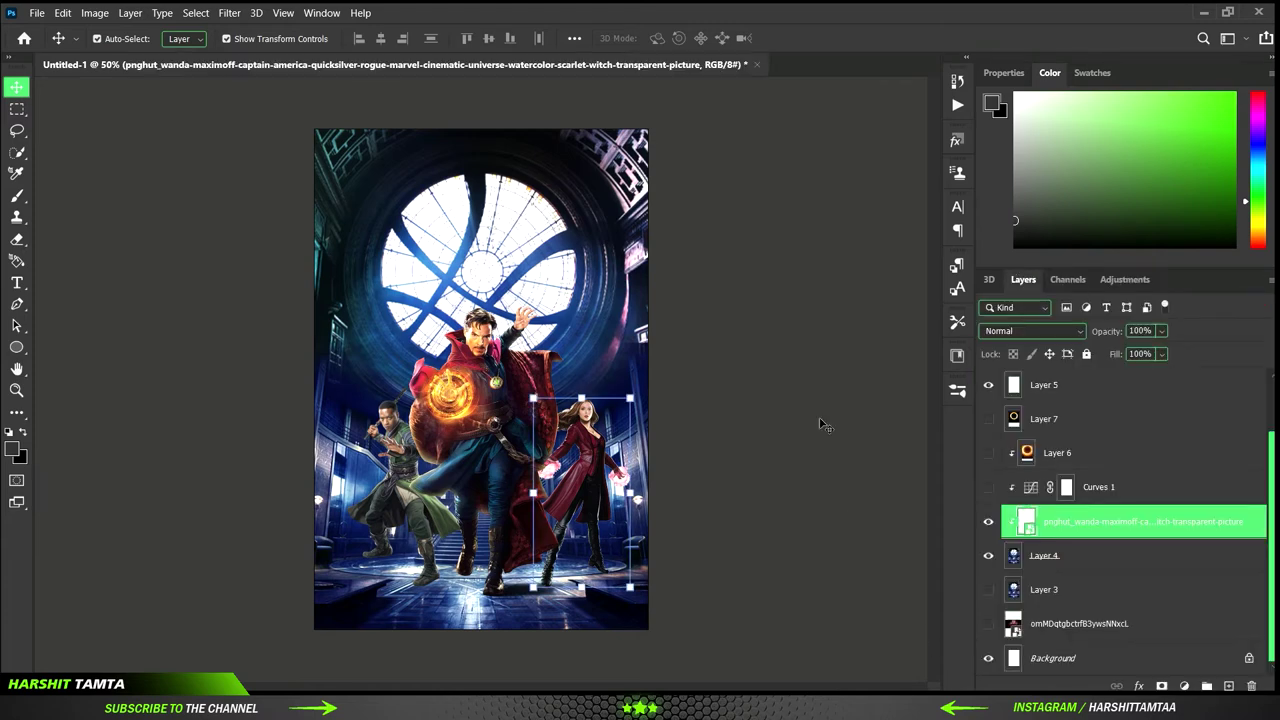
left_click(903, 497)
On a new Multiply layer, brush a dark shadow beneath Wanda's boots.
key("ctrl+plus")
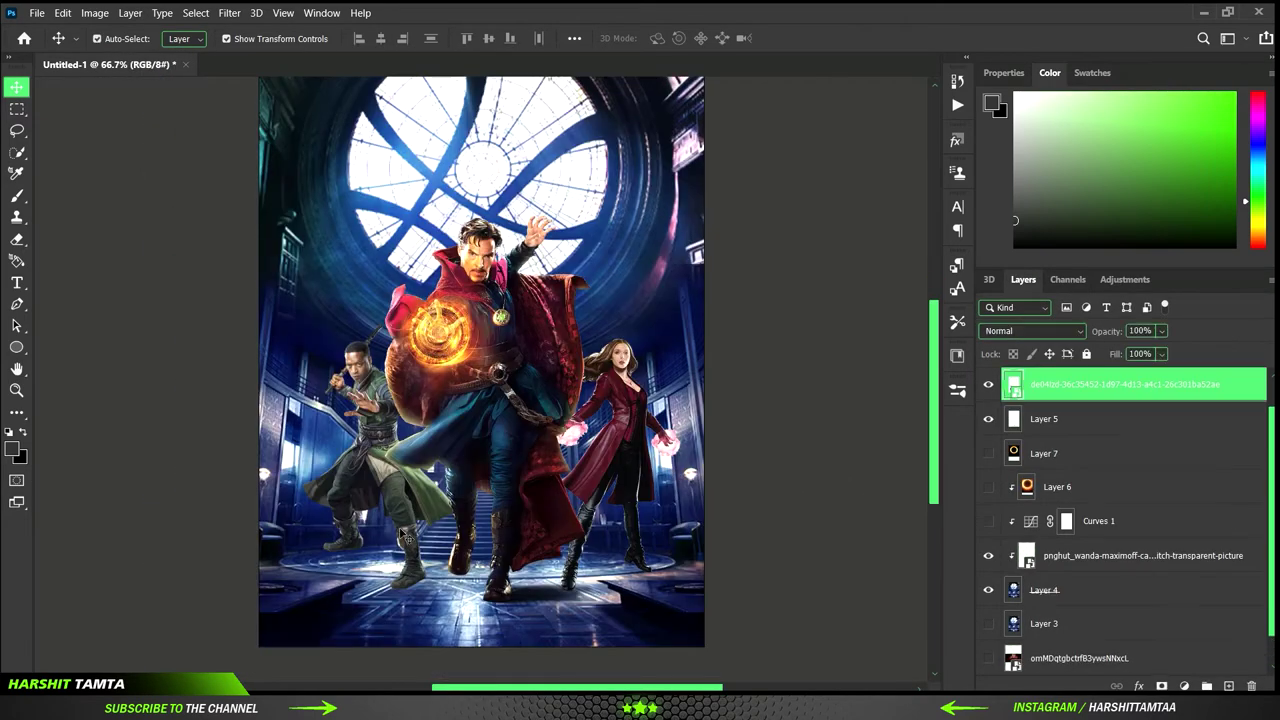
key("ctrl+shift+alt+n")
key("b")
scroll(605, 480, "up", 2)
scroll(605, 480, "up", 2)
mouse_move(294, 440)
left_mouse_down()
mouse_move(415, 428)
mouse_move(229, 414)
left_mouse_up()
key("shift+alt+m")
scroll(600, 350, "right", 5)
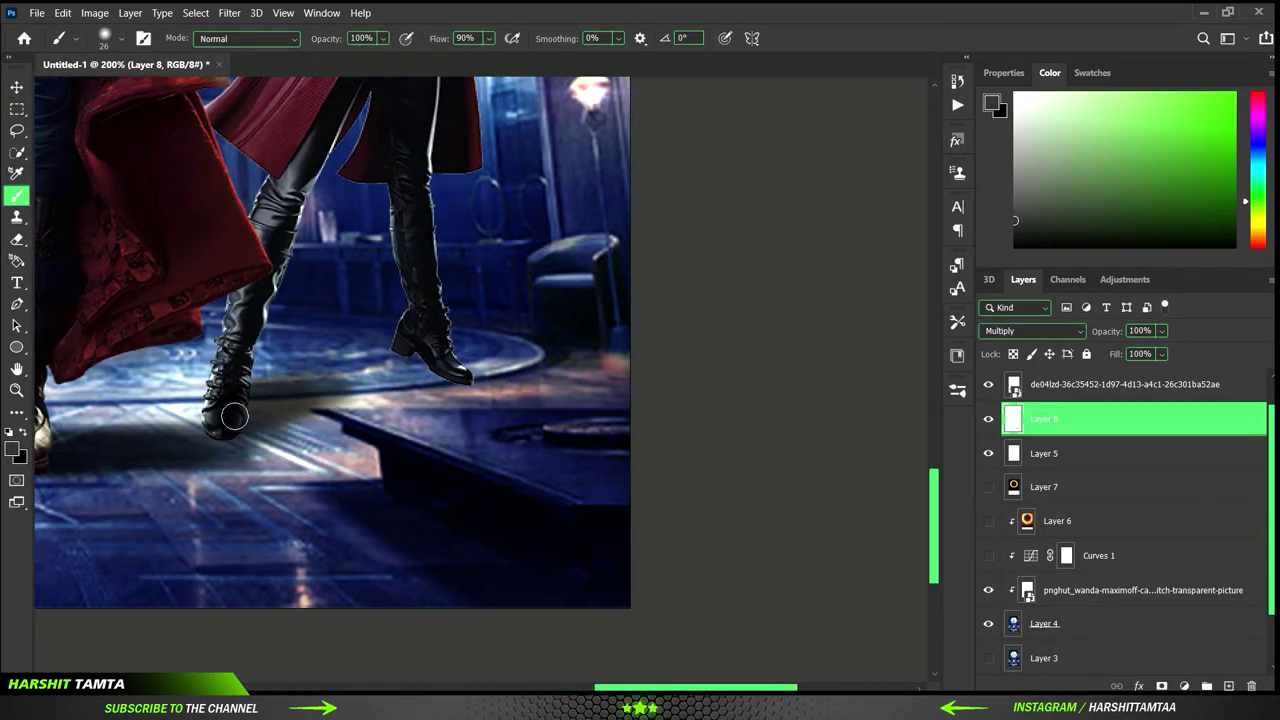
key("ctrl+minus")
key("ctrl+minus")
key("ctrl+0")
Delete Layer 6 and Curves 1, and show the Layer 7 fire ring again.
key("v")
left_click(989, 520)
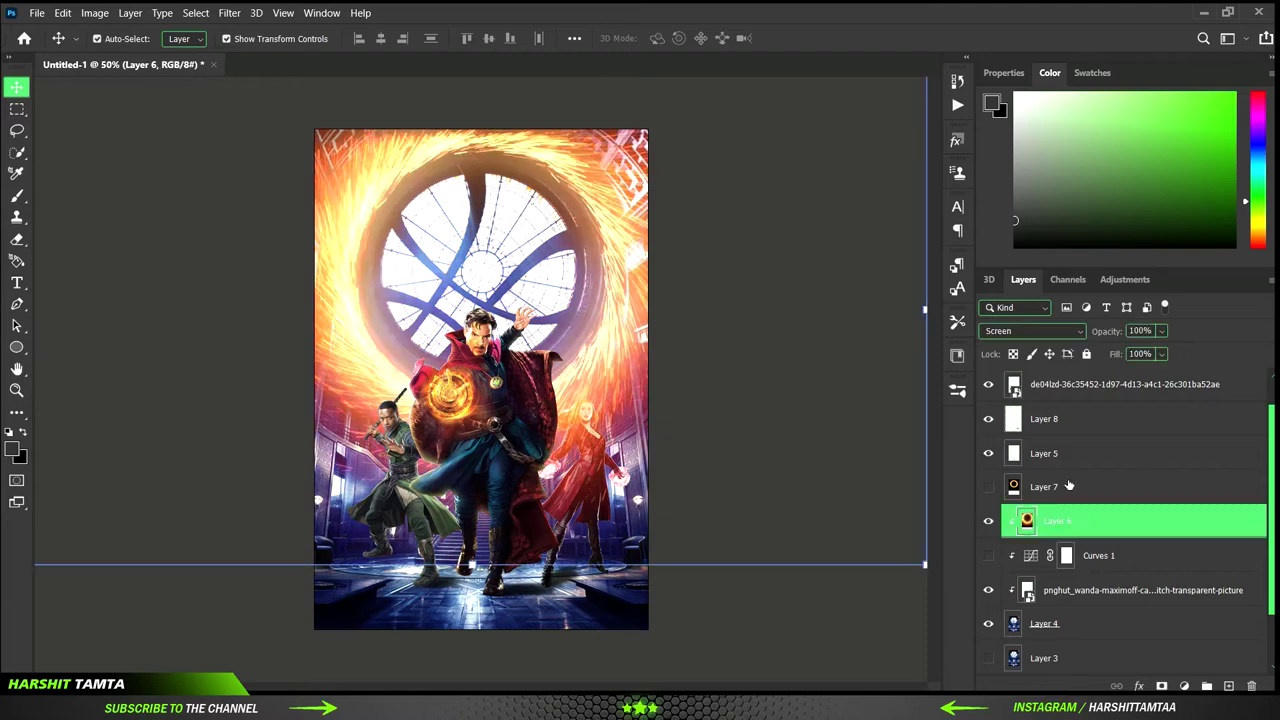
key("Delete")
left_click(988, 486)
left_click(382, 316)
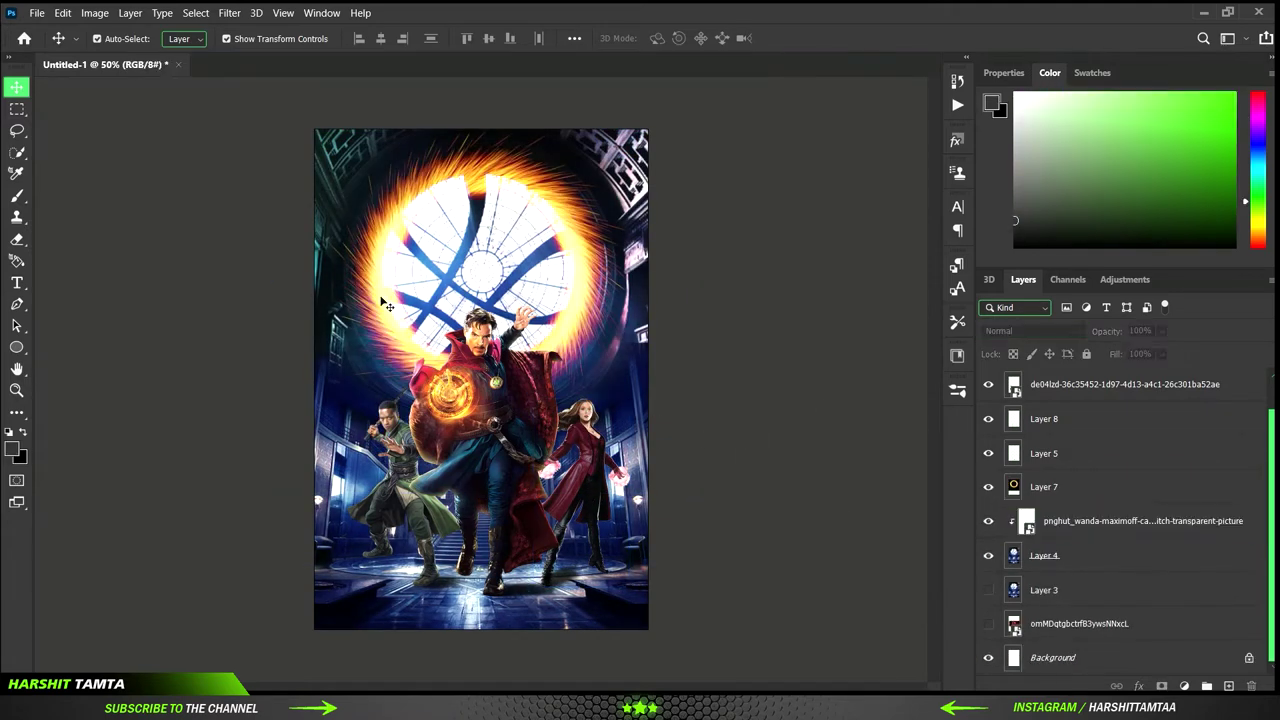
Enlarge the fire ring and shift it to circle the window.
key("ctrl+t")
left_click_drag(382, 316, 474, 148)
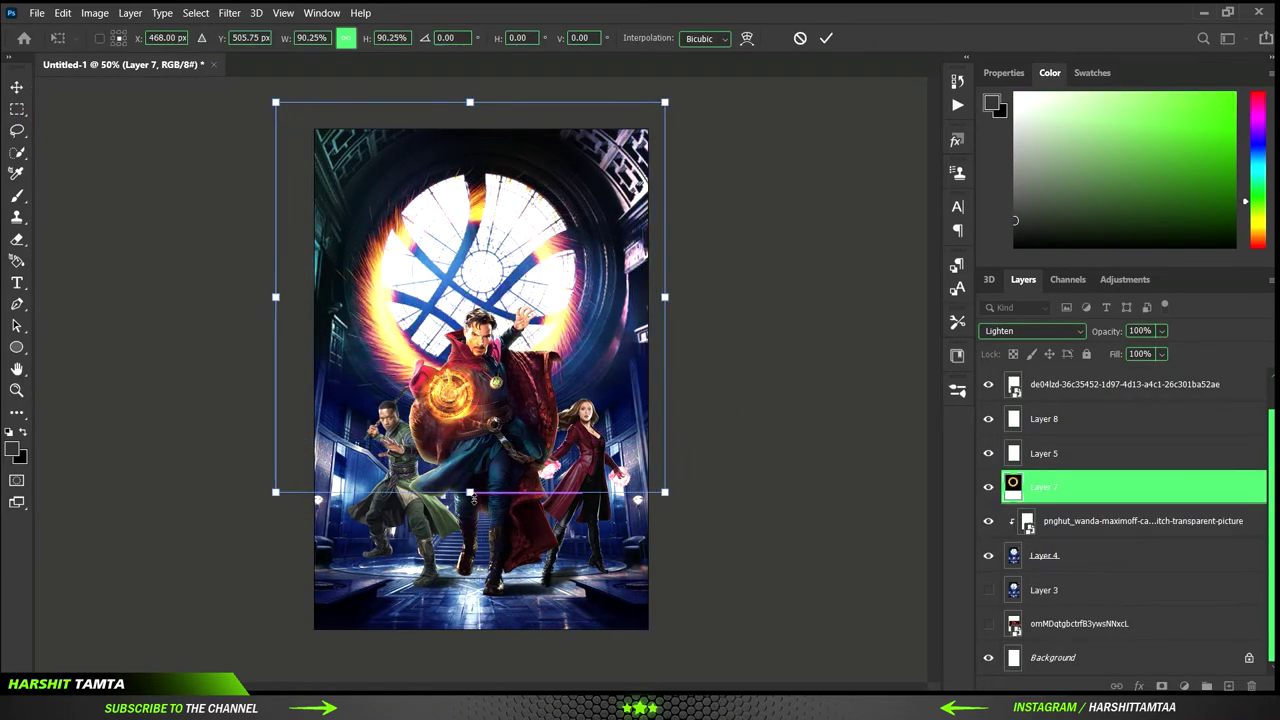
left_click(703, 350)
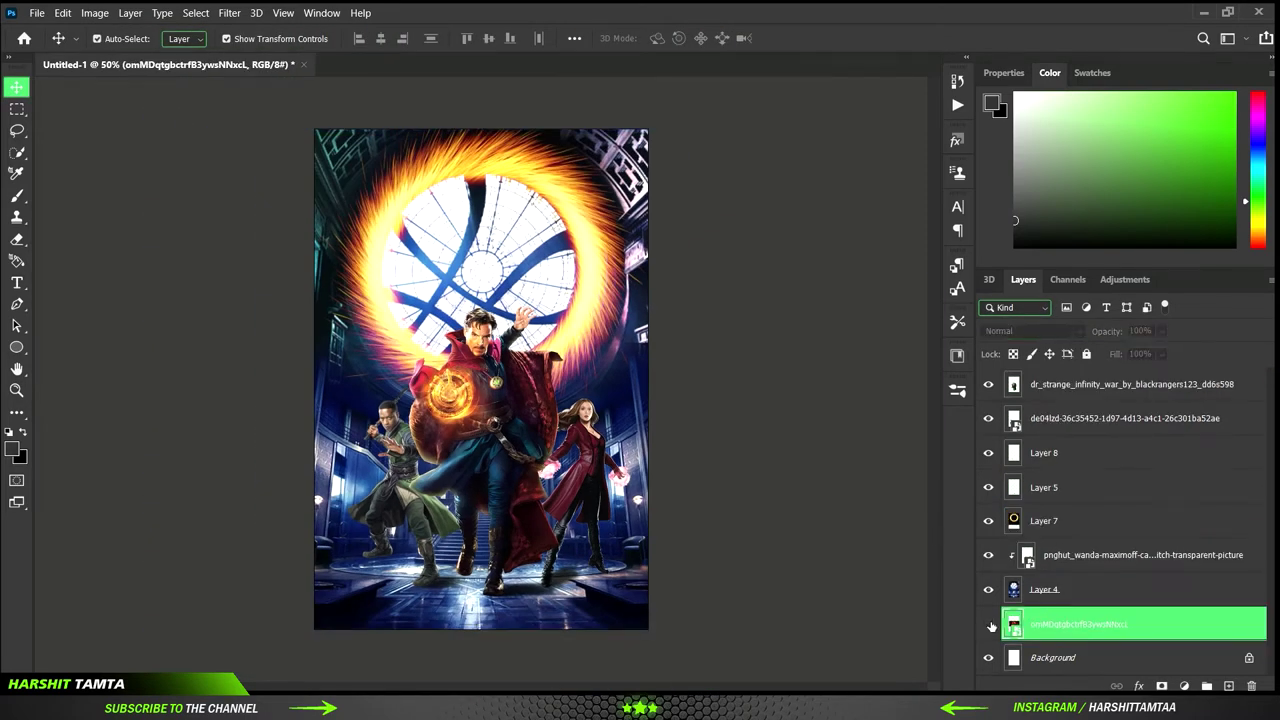
Move the title artwork to the top of the stack on a dodge blend, then hide it.
left_click_drag(1080, 623, 1063, 372)
key("shift+alt+s")
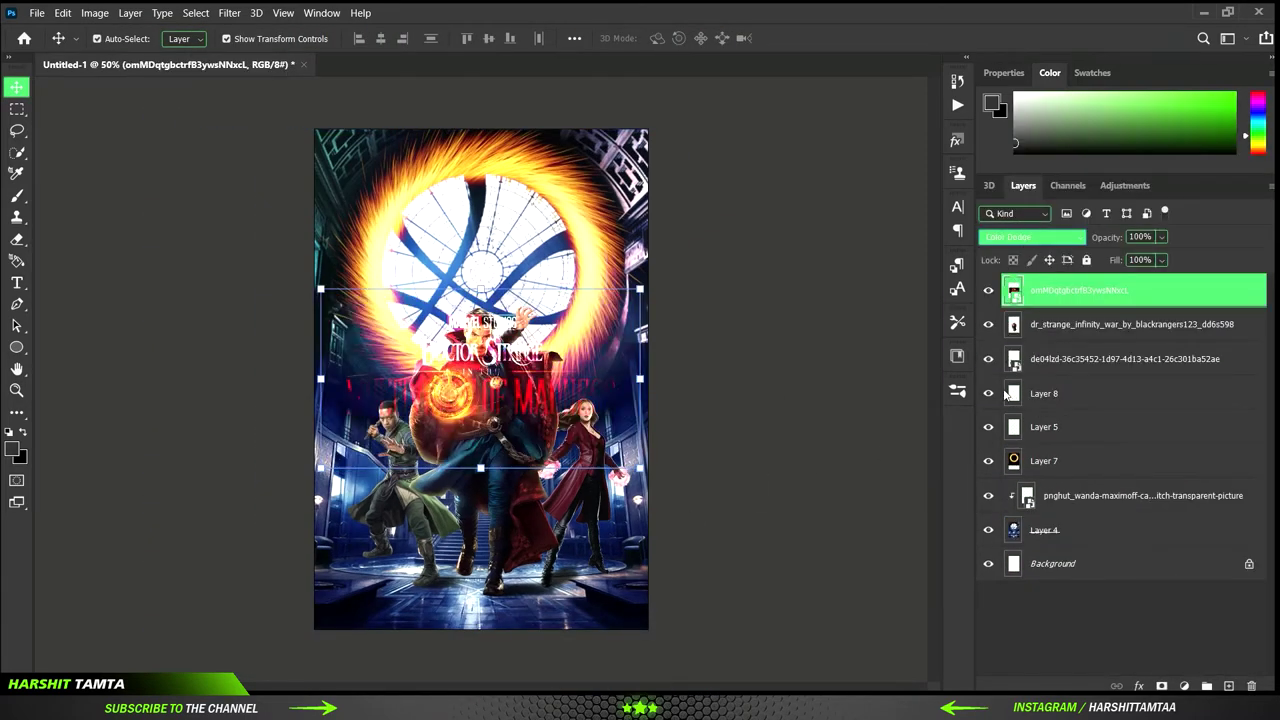
left_click(737, 457)
left_click(988, 290)
Apply Color Balance smart filters to the man in green and Wanda.
left_click(1125, 358)
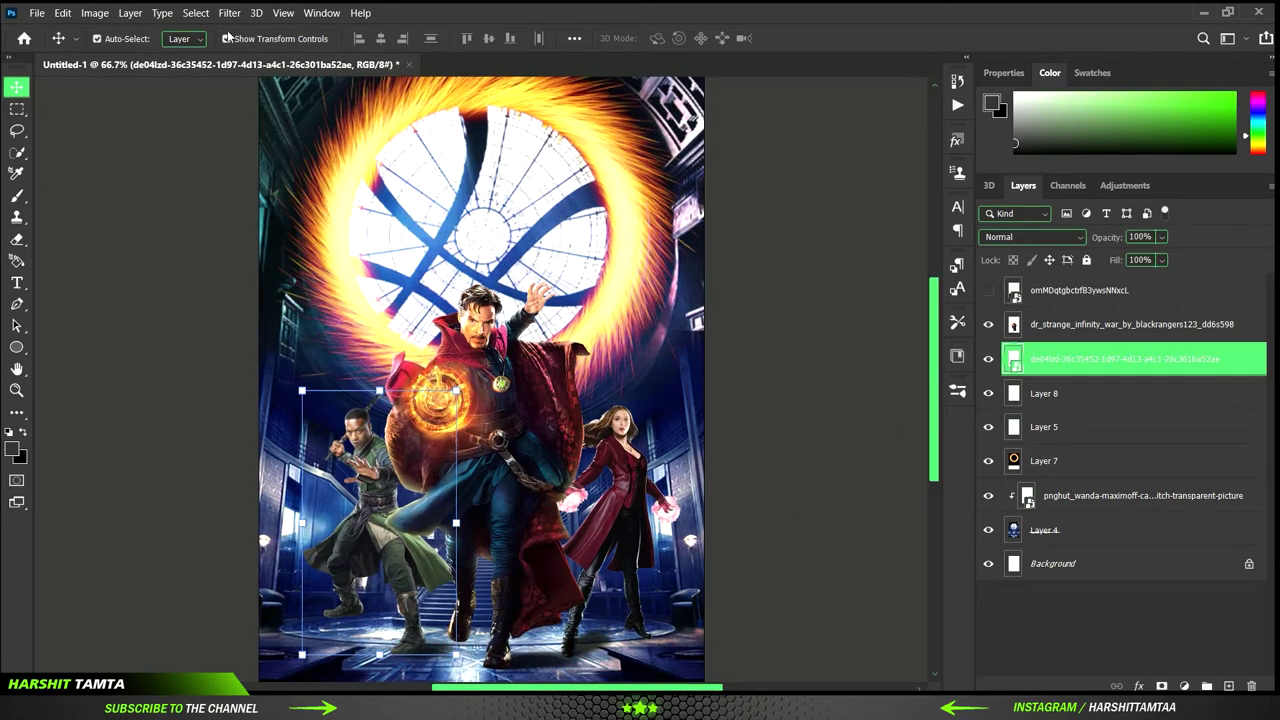
key("i")
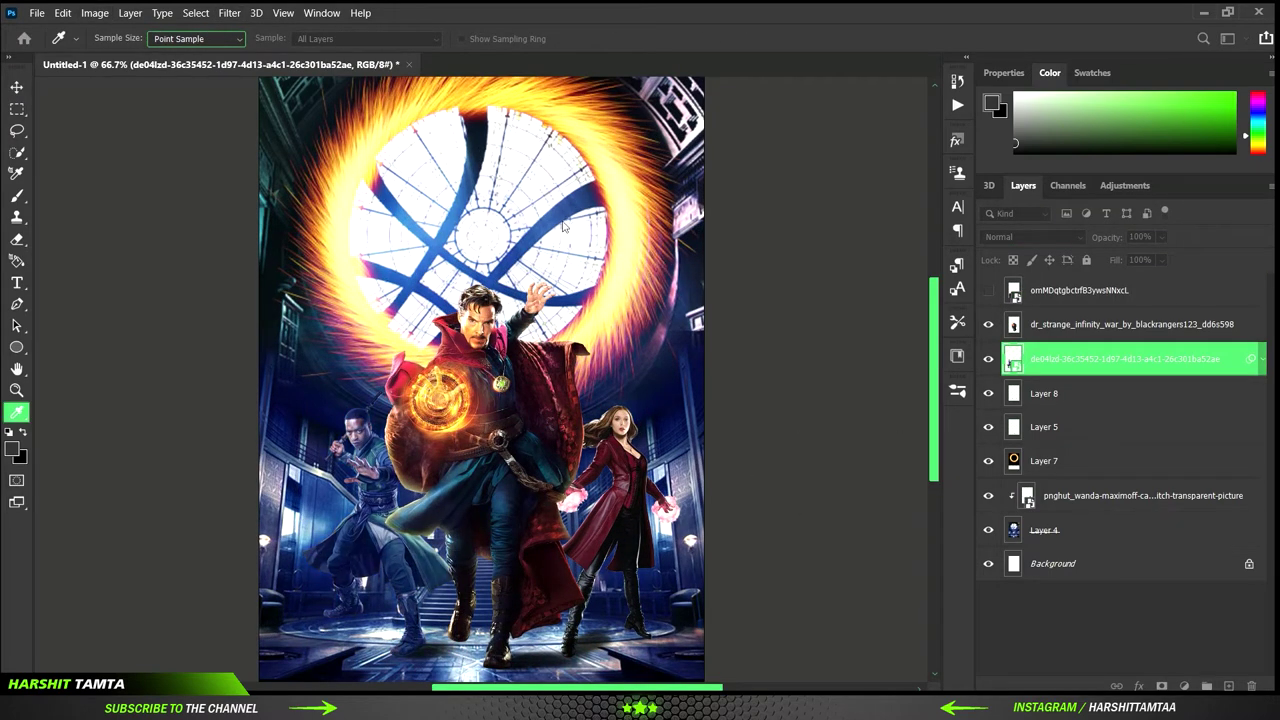
key("alt+bracketleft")
key("alt+bracketleft")
key("alt+bracketleft")
key("alt+bracketleft")
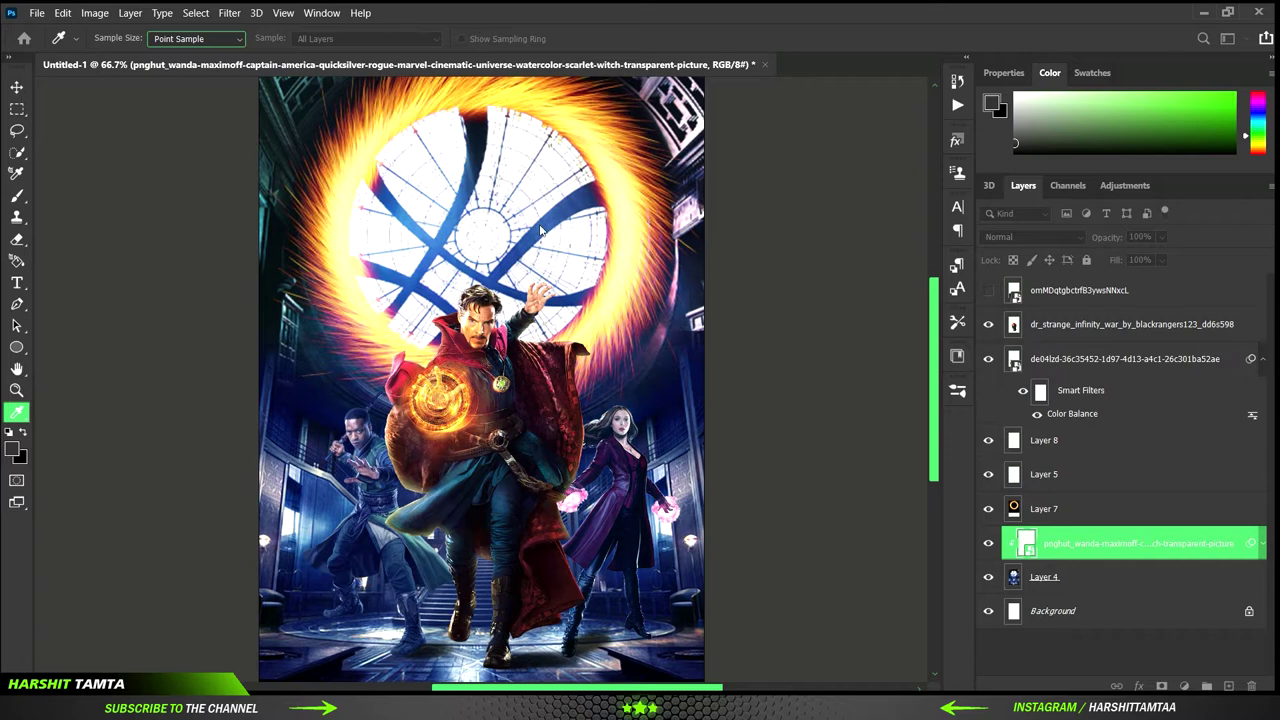
left_click(540, 230, "ctrl")
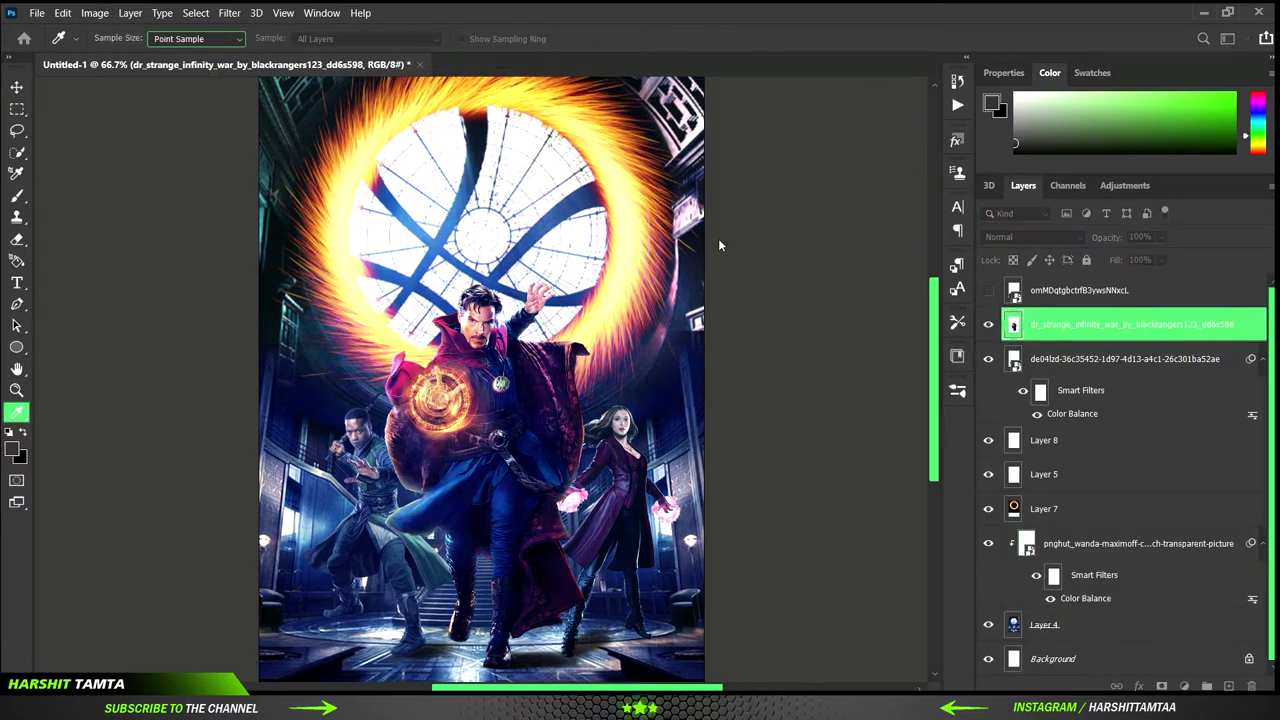
key("v")
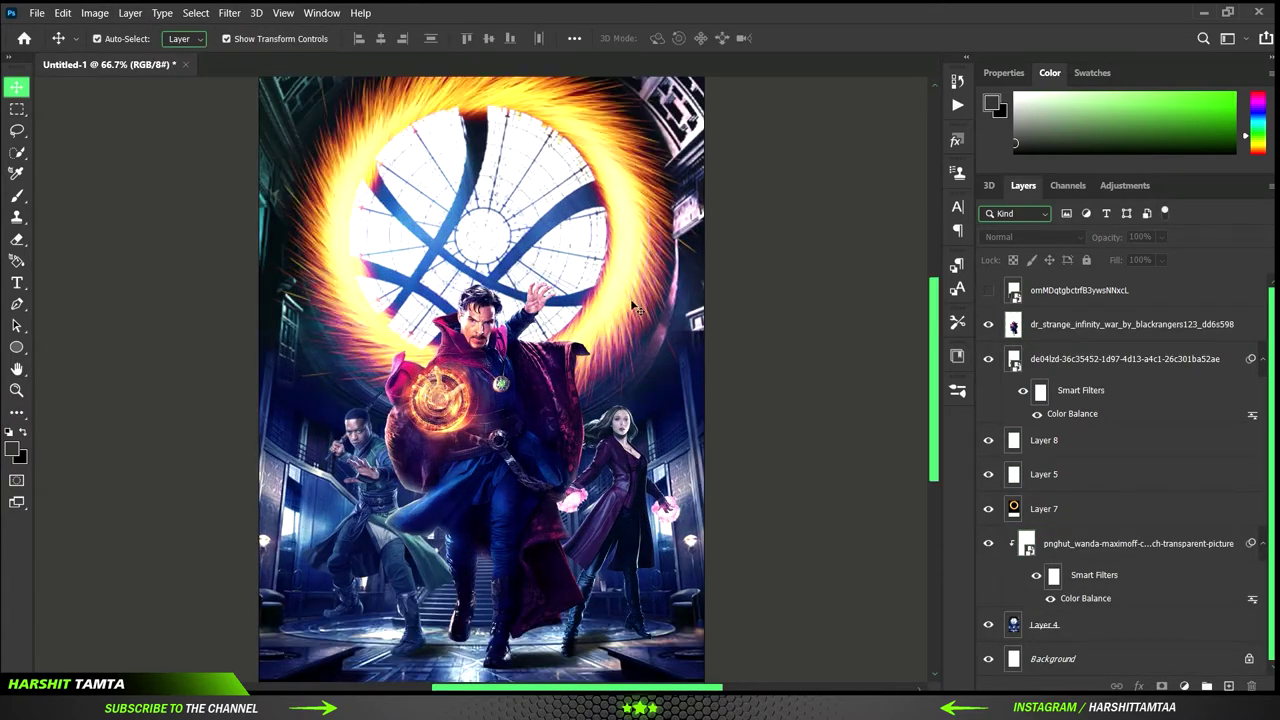
Toggle the fire ring's visibility and adjust selections among Layer 4, Background and the man in green.
left_click(745, 337)
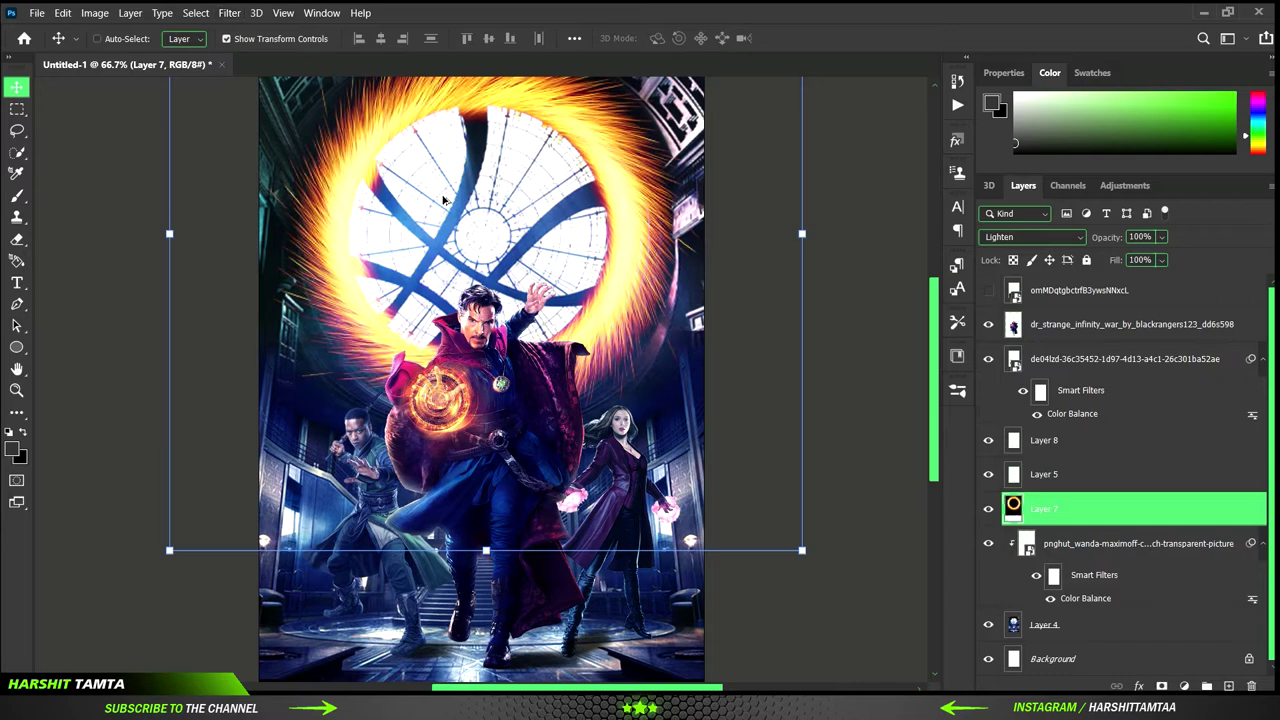
key("ctrl+plus")
key("ctrl+comma")
key("ctrl+minus")
key("ctrl+minus")
left_click(1088, 625)
left_click(1088, 659, "shift")
left_click(1110, 628, "ctrl")
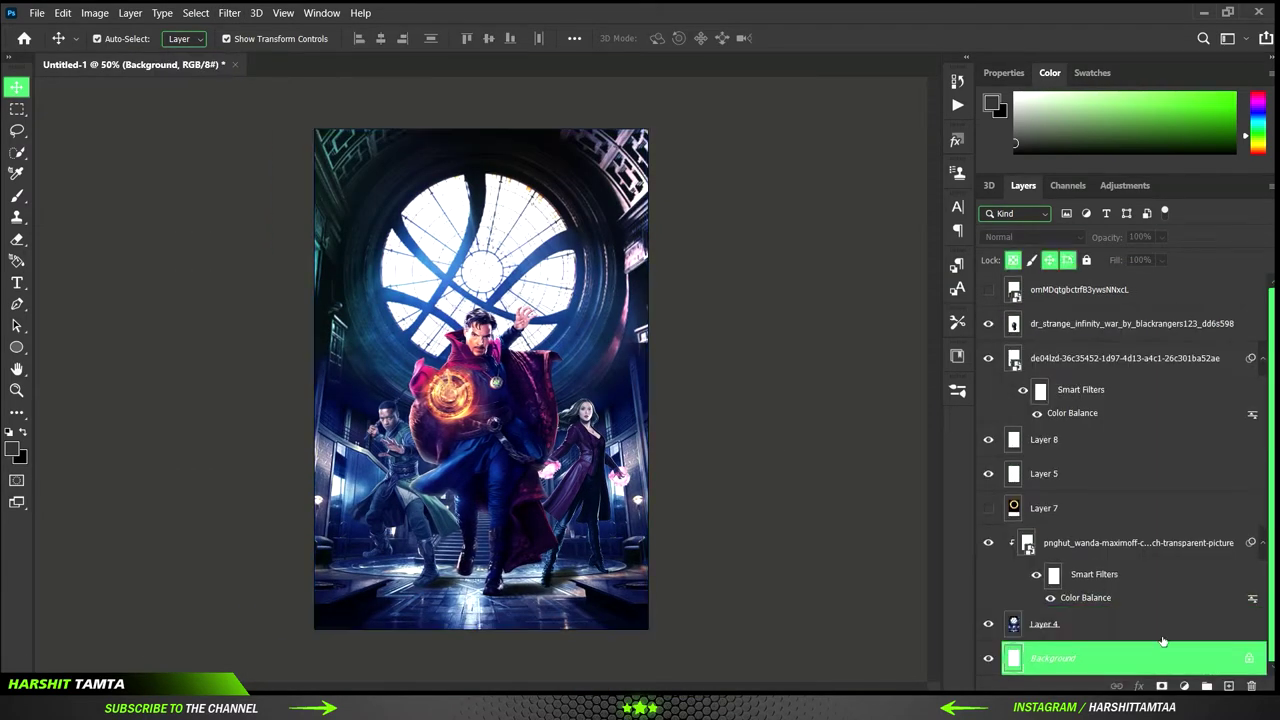
left_click(1115, 636, "ctrl")
left_click(1115, 636, "ctrl")
key("ctrl+plus")
key("ctrl+plus")
left_click(988, 511)
left_click(1014, 359)
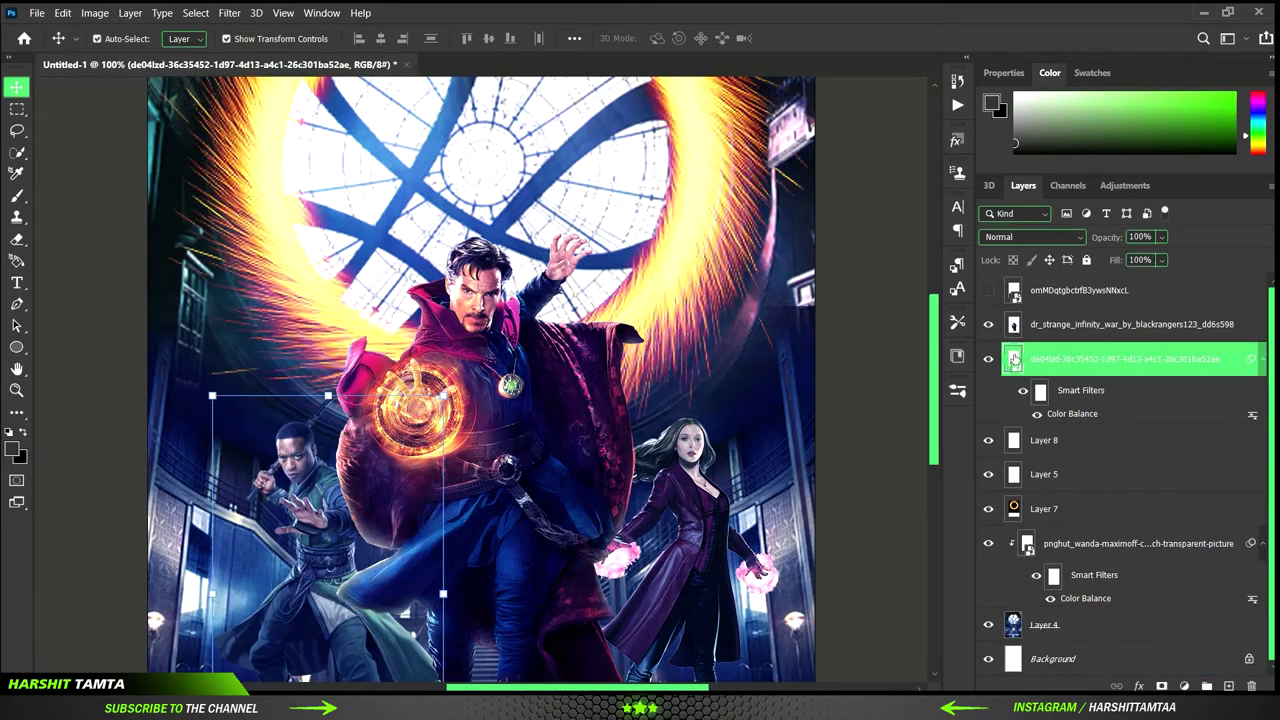
Load the green-robed man's outline on a new layer and paint yellow glow over his hair and staff.
left_click(1014, 359, "ctrl")
key("ctrl+shift+alt+n")
key("b")
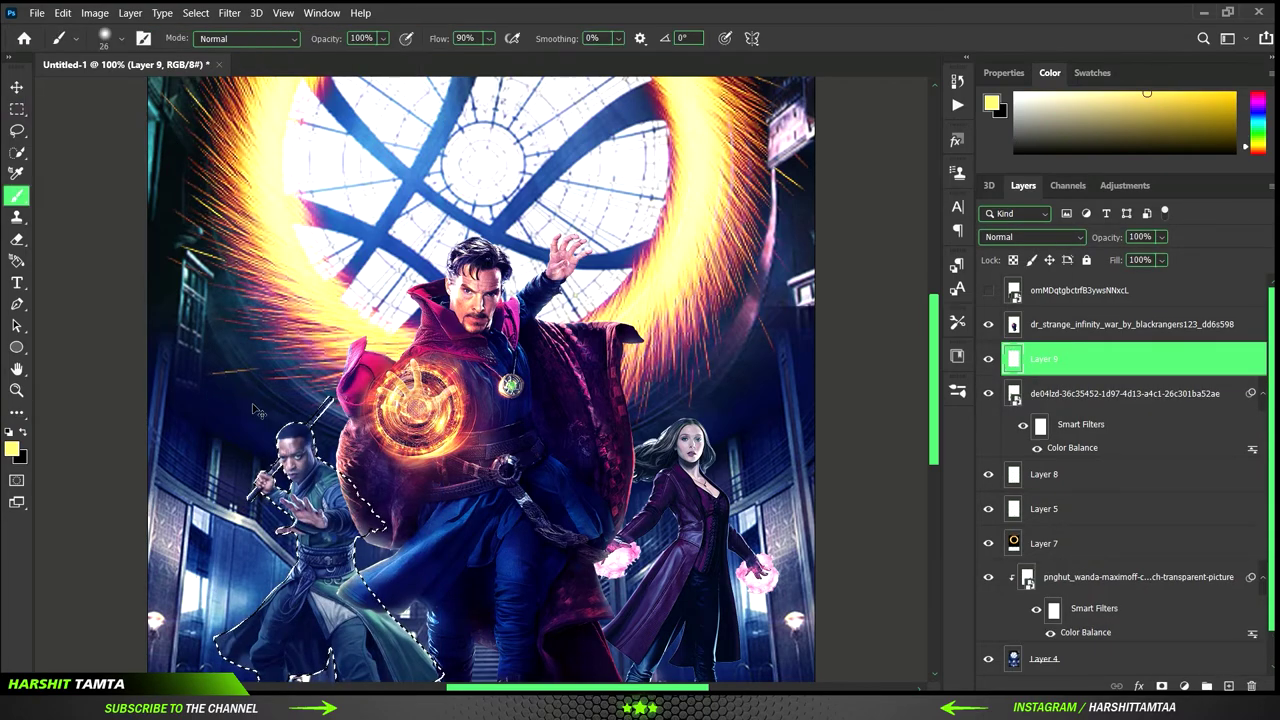
scroll(253, 410, "up", 3)
mouse_move(275, 370)
left_mouse_down()
mouse_move(286, 323)
mouse_move(471, 400)
left_mouse_up()
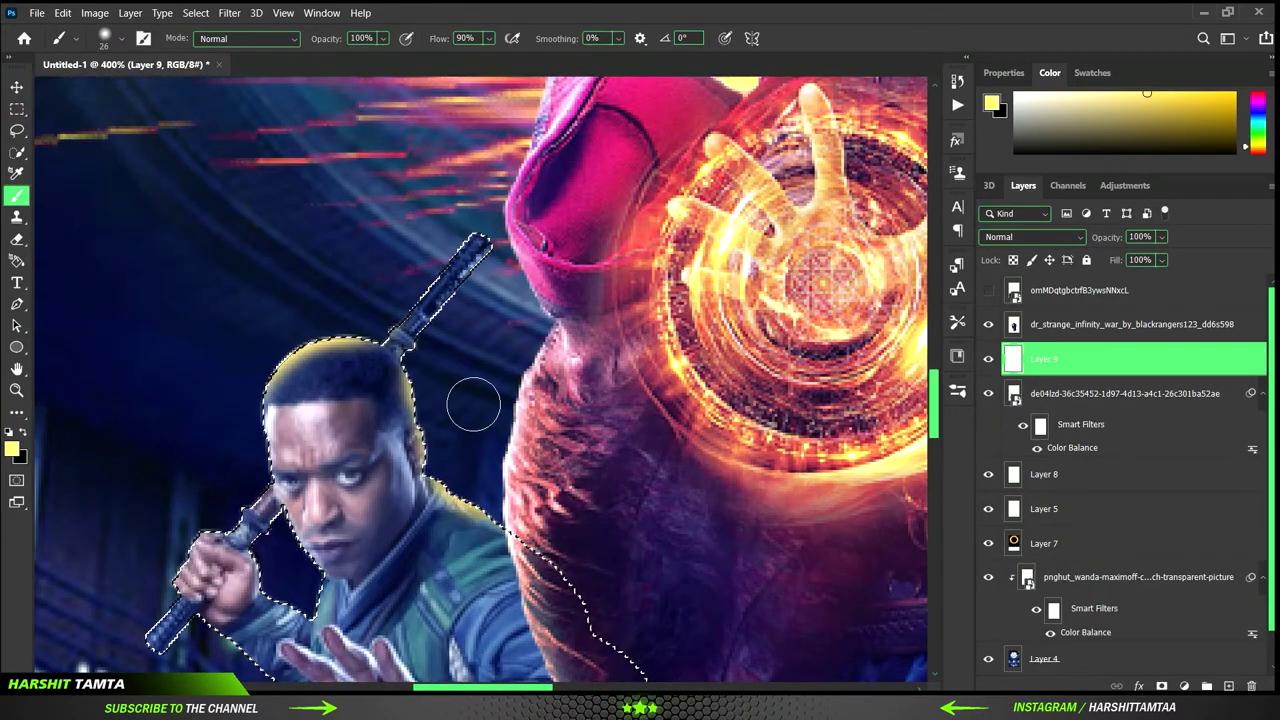
left_click_drag(478, 243, 395, 340)
mouse_move(258, 505)
left_mouse_down()
mouse_move(160, 570)
mouse_move(198, 548)
left_mouse_up()
Paint yellow glow along his coat edge and the hand holding the staff.
left_click_drag(460, 480, 237, 146)
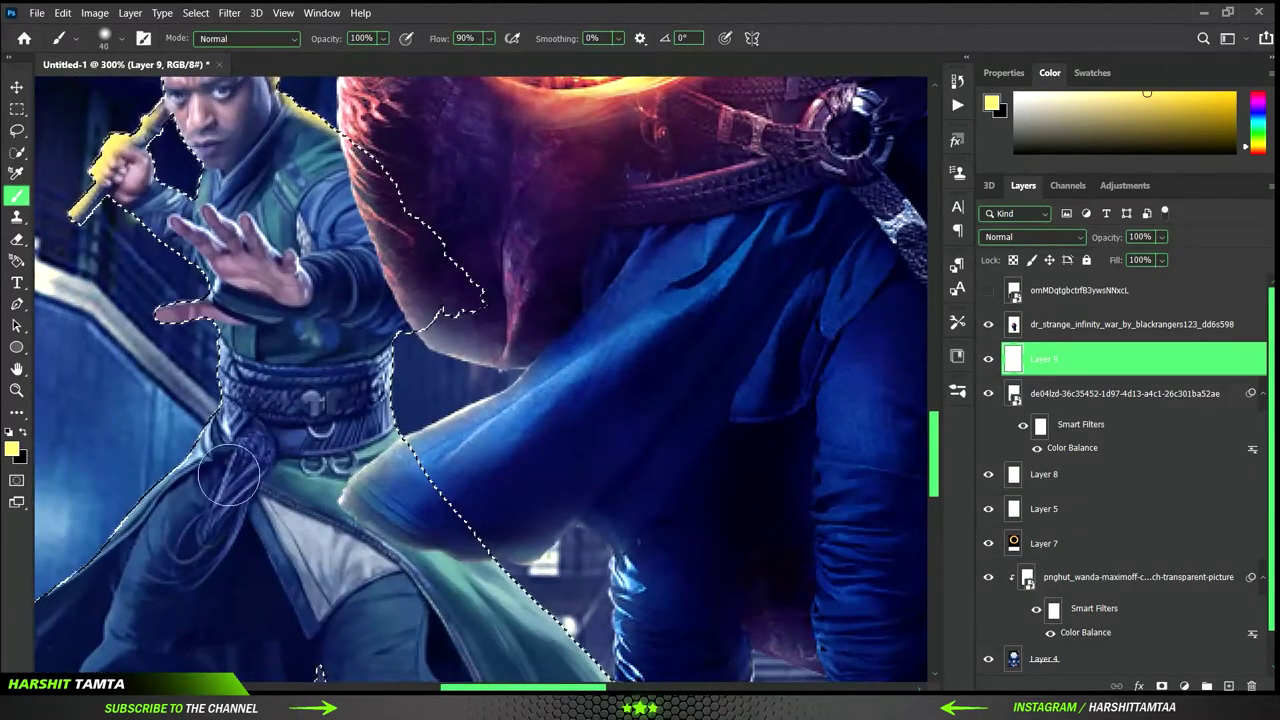
left_click_drag(471, 457, 477, 337)
key("bracketright")
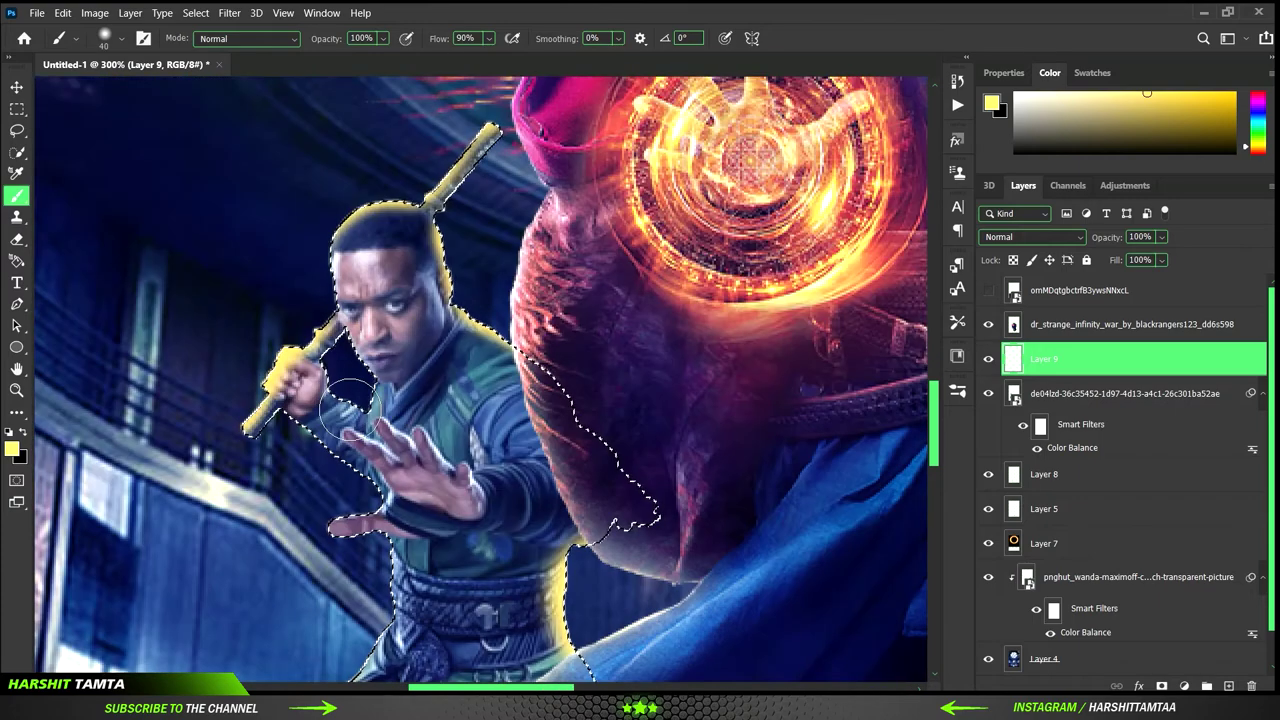
key("bracketleft")
key("bracketleft")
left_click_drag(268, 380, 300, 345)
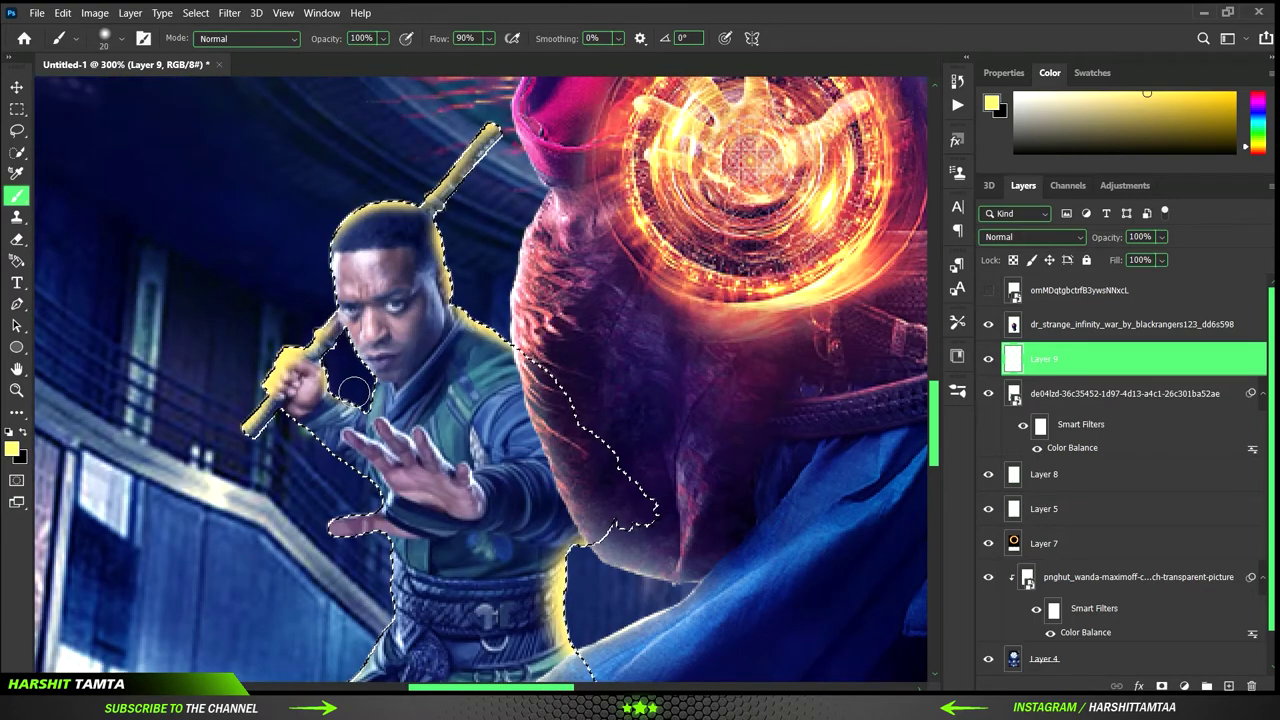
Deselect and set the glow layer to Linear Light at 53% opacity.
key("ctrl+d")
key("v")
key("shift+alt+o")
key("shift+alt+j")
key("5")
key("3")
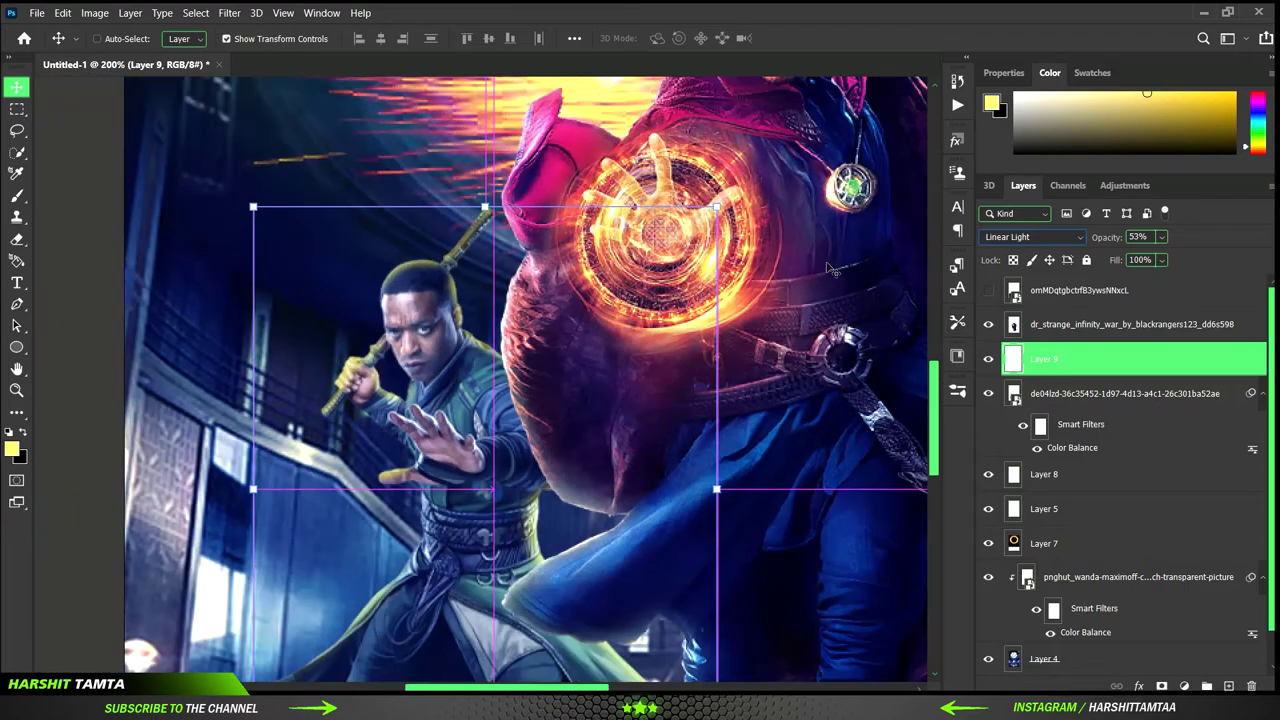
key("ctrl+0")
left_click(742, 424)
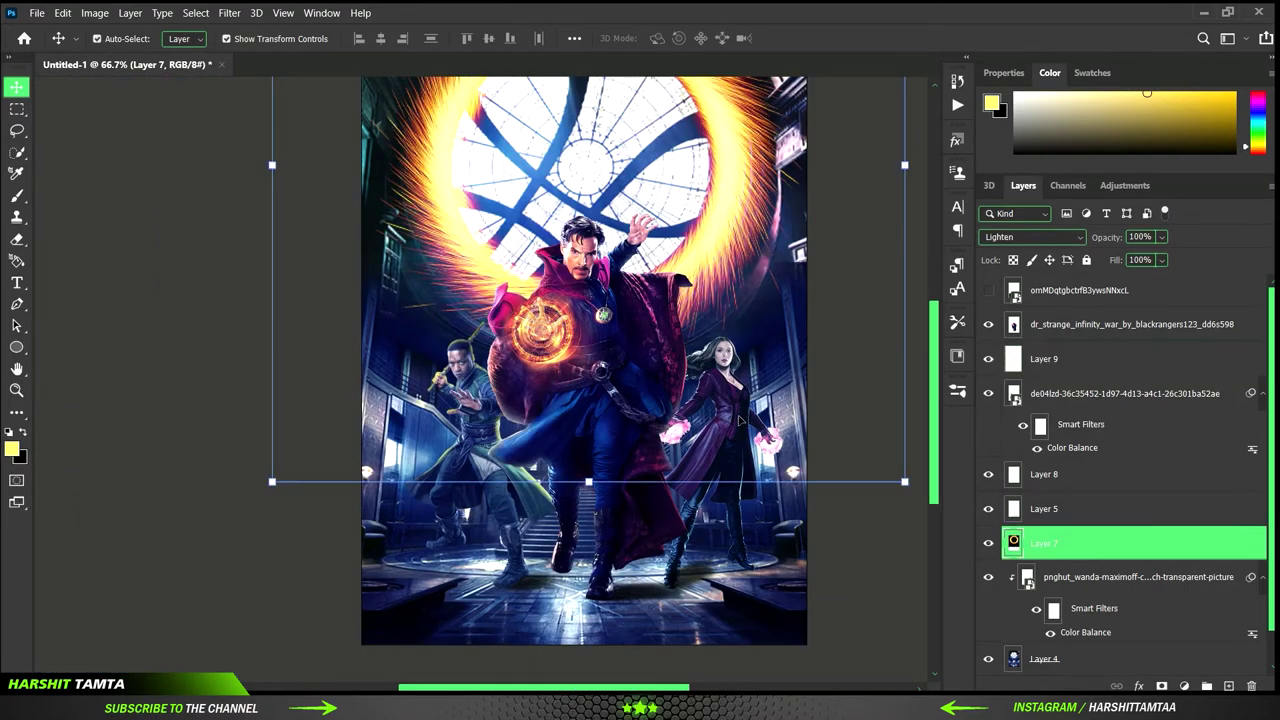
On a new layer above Wanda, paint yellow glow along her arm and coat edge.
left_click(733, 510)
left_click(1229, 686)
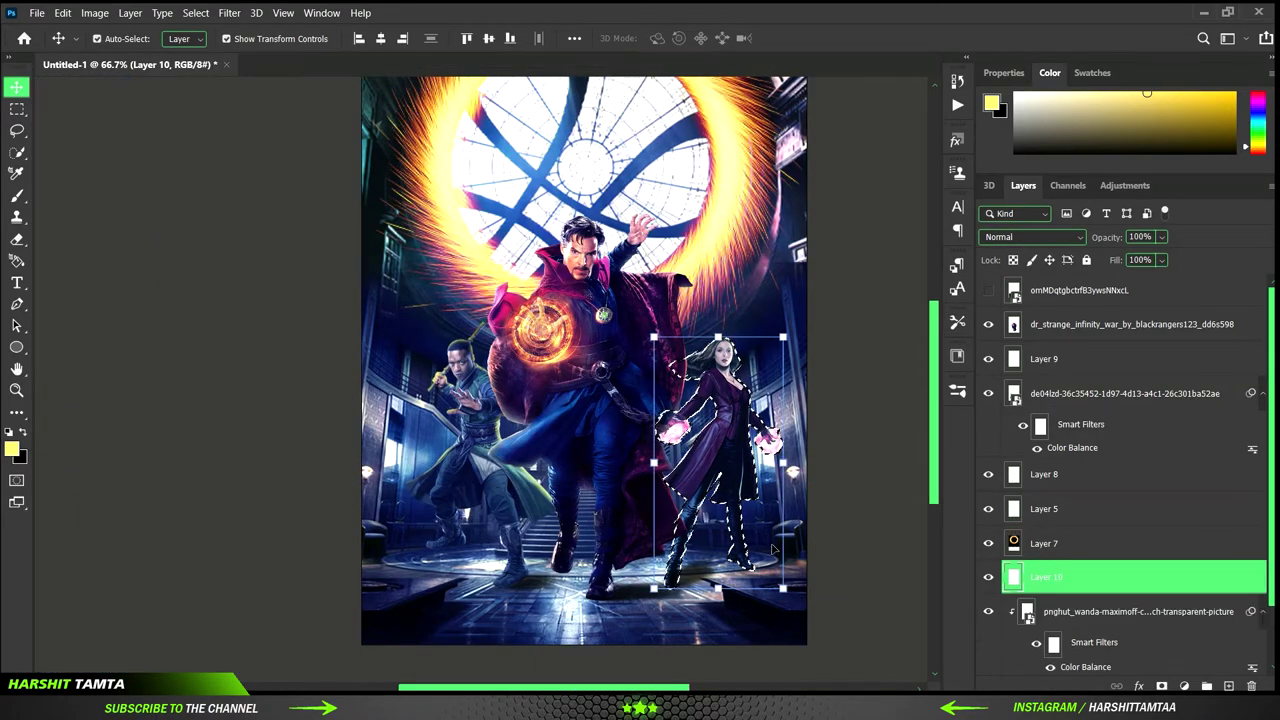
key("b")
key("ctrl+plus")
key("ctrl+plus")
key("ctrl+plus")
key("bracketright")
key("bracketright")
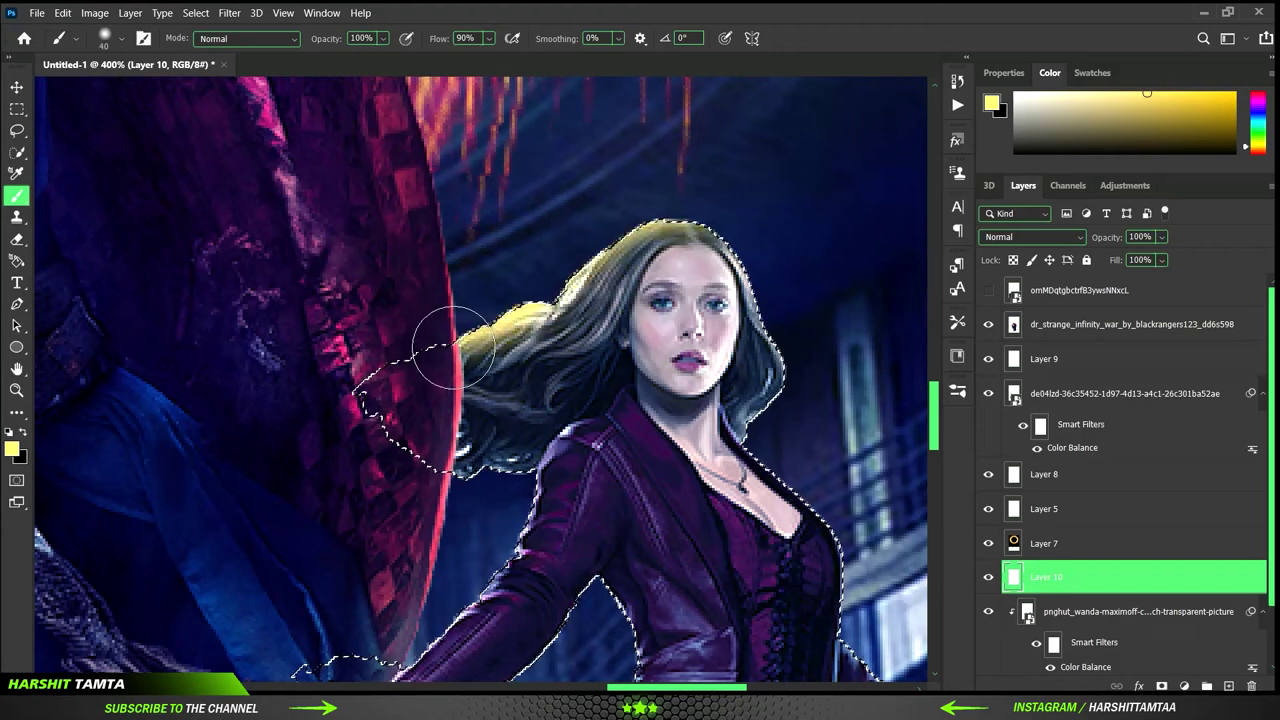
scroll(812, 251, "down", 3)
key("bracketleft")
key("bracketleft")
key("bracketleft")
left_click_drag(423, 491, 600, 430)
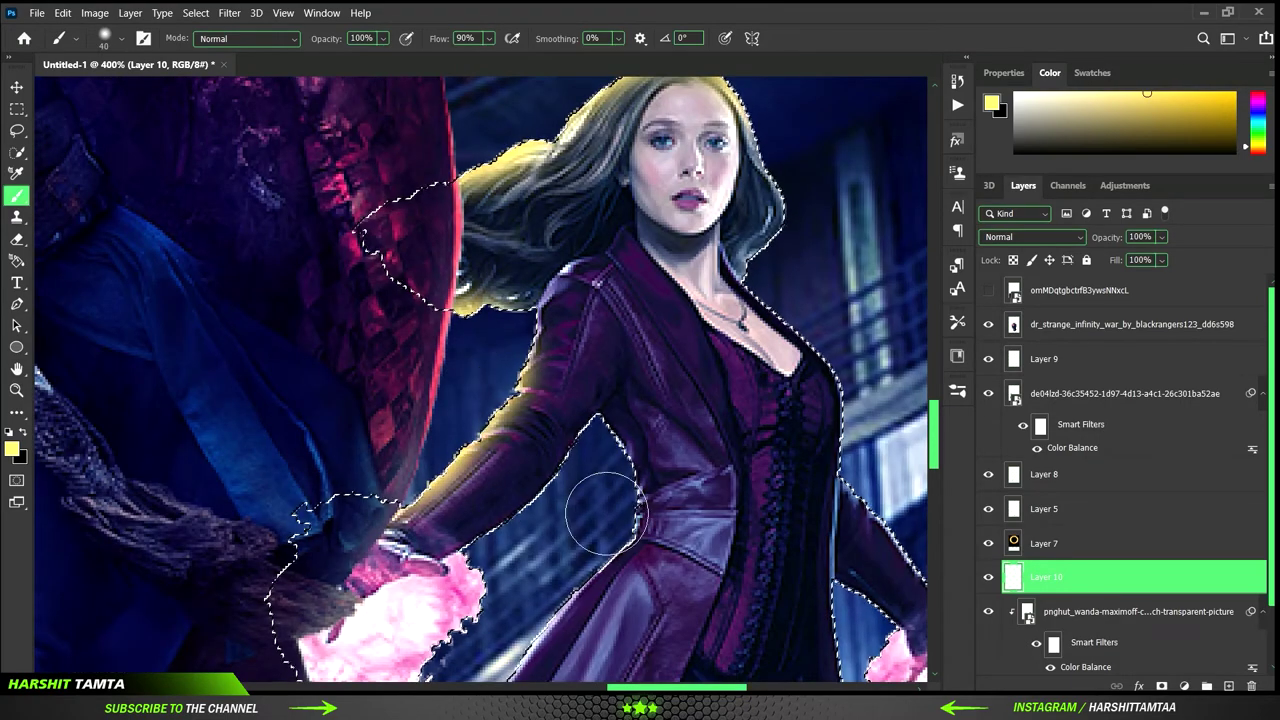
left_click_drag(638, 500, 598, 415)
Extend the glow down her coat edge, erase strays, and paint along her left leg.
scroll(610, 480, "down", 5)
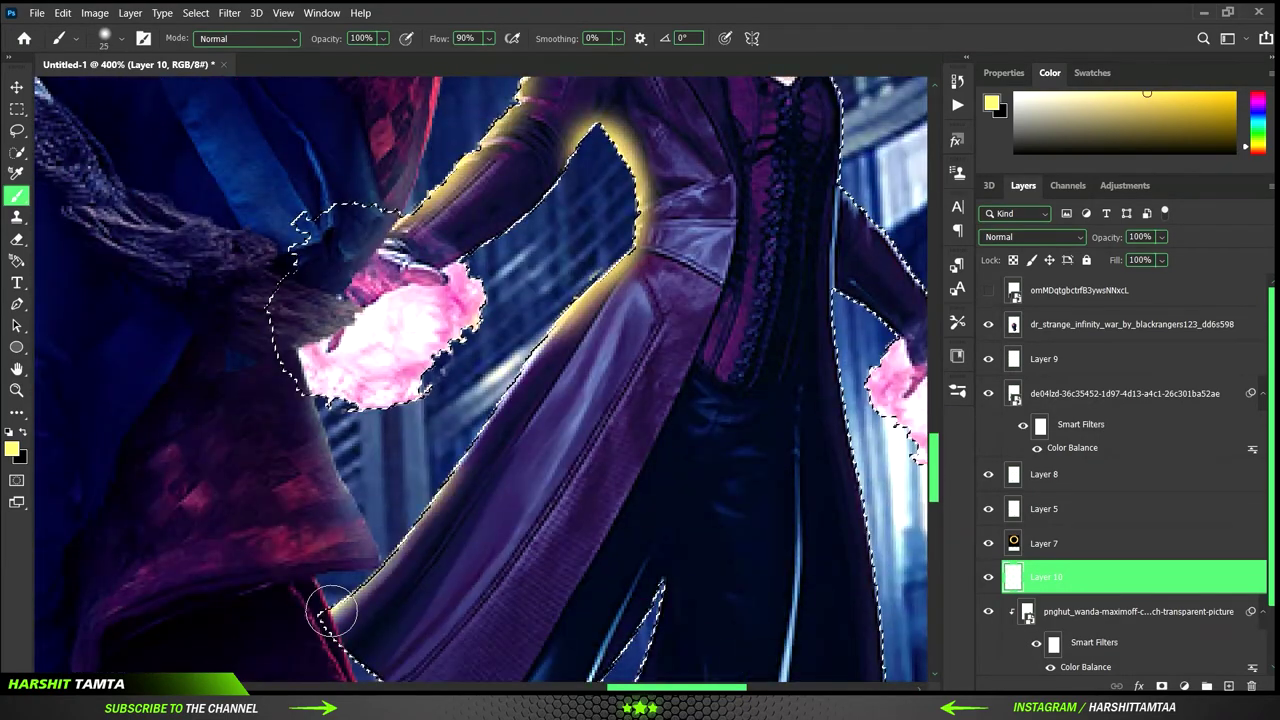
left_click_drag(632, 250, 340, 600)
key("e")
key("b")
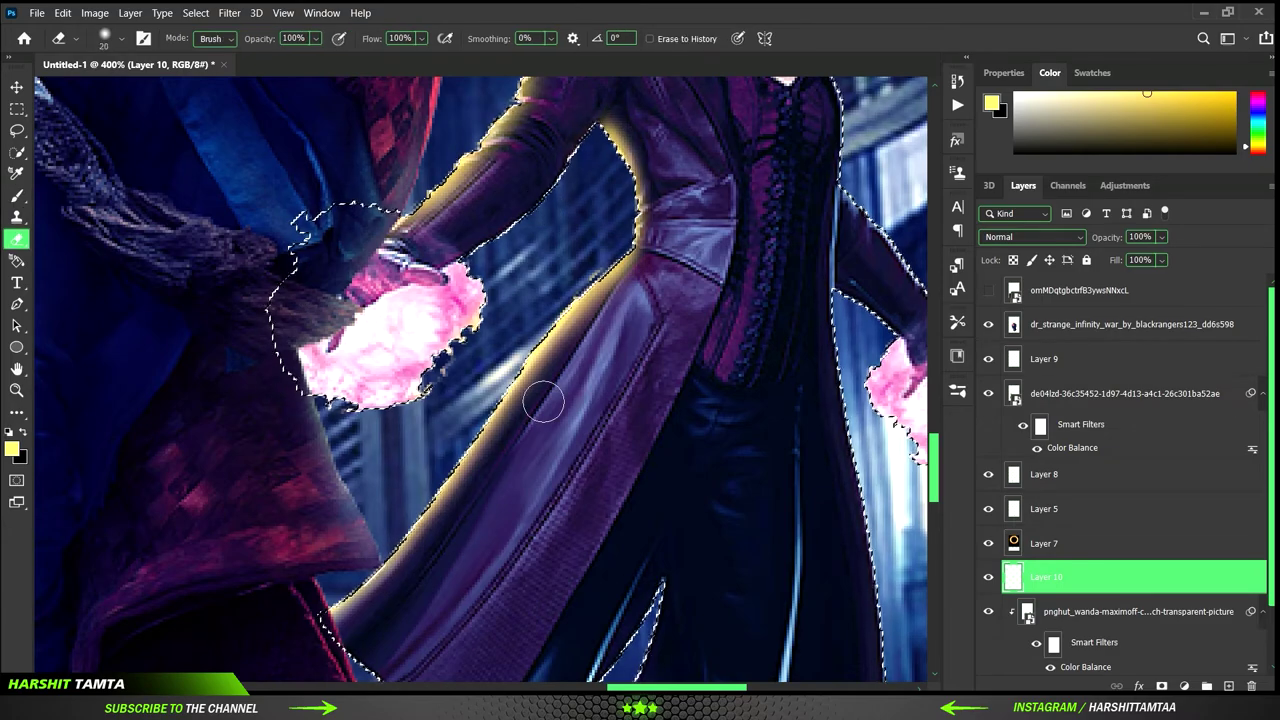
key("ctrl+1")
scroll(528, 386, "up", 3)
left_click_drag(371, 549, 409, 471)
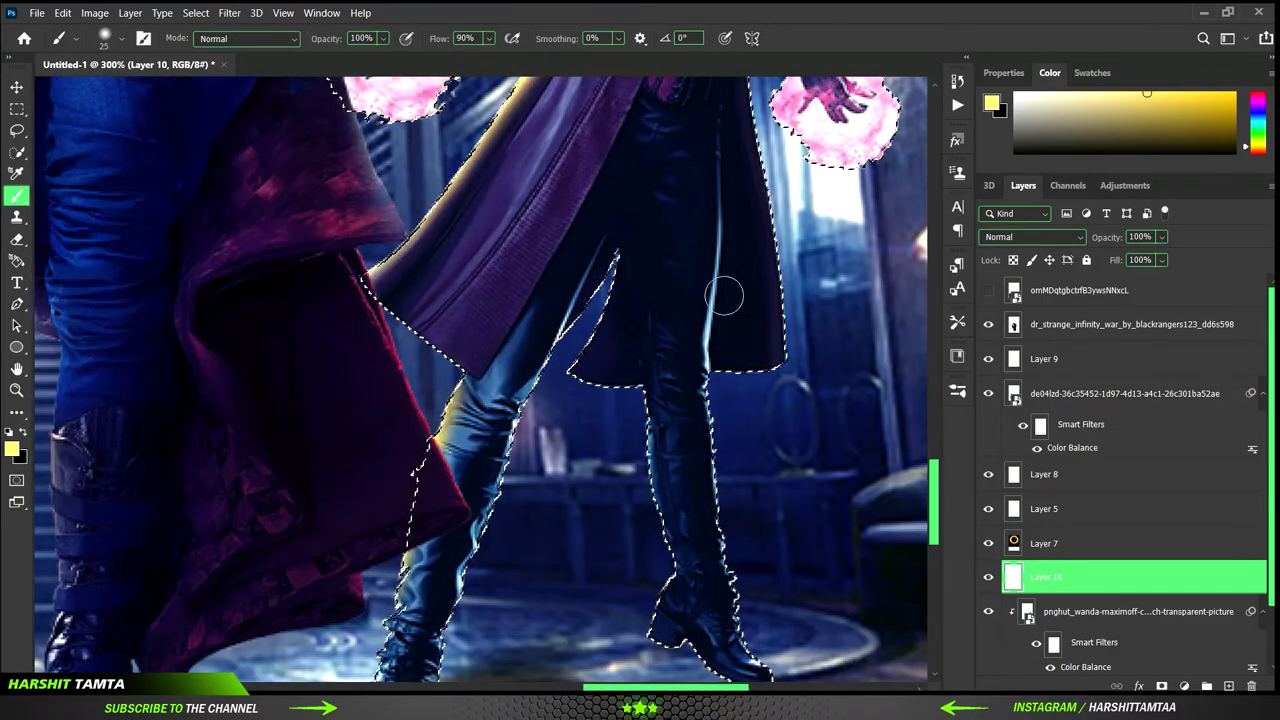
Add glow along the right leg's inner edge, erase the excess, and deselect.
scroll(400, 410, "down", 1)
scroll(400, 408, "up", 3)
mouse_move(600, 215)
left_mouse_down()
mouse_move(670, 620)
mouse_move(545, 323)
left_mouse_up()
key("e")
key("ctrl+d")
key("v")
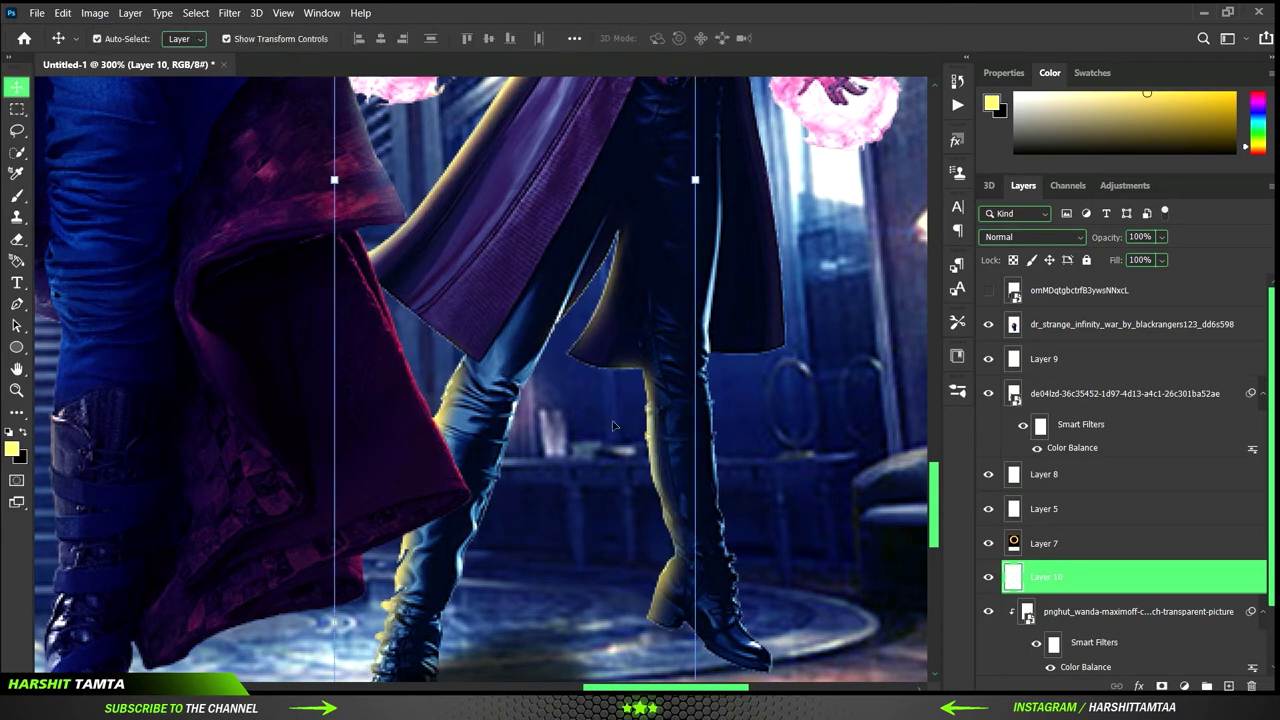
Set Wanda's glow Layer 10 to Lighter Color blending.
key("ctrl+minus")
key("ctrl+minus")
key("ctrl+minus")
key("ctrl+minus")
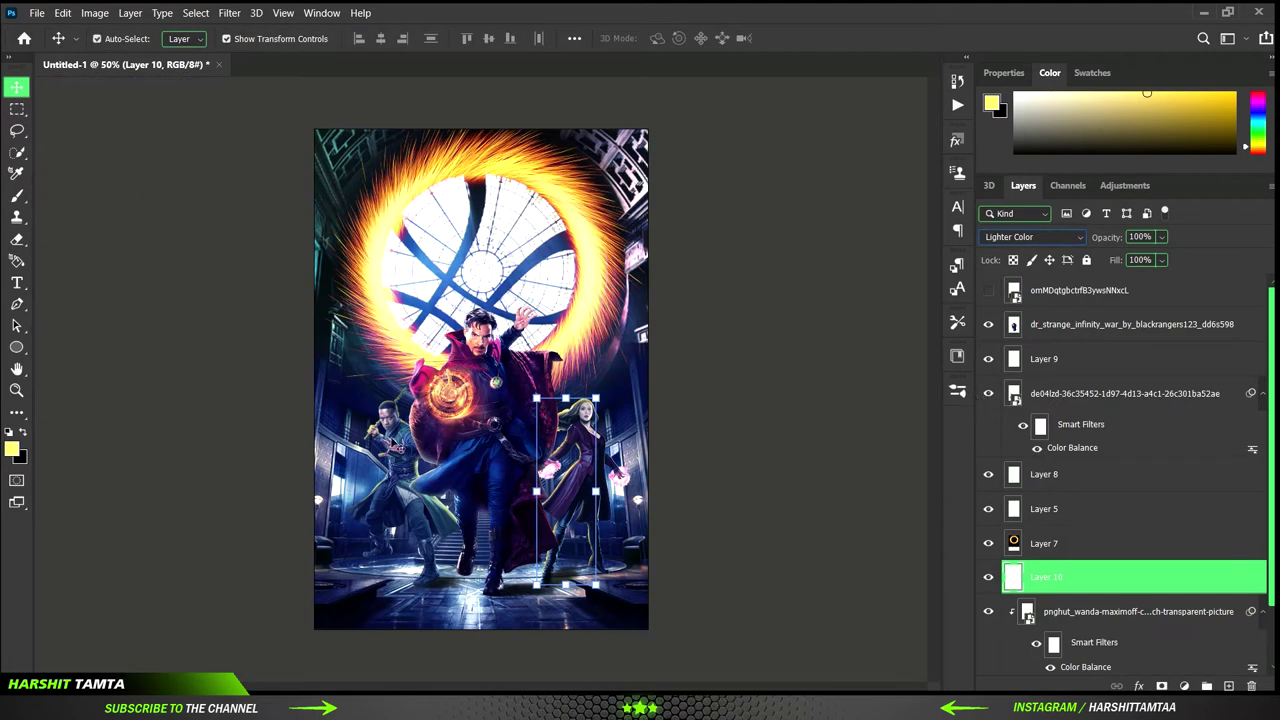
key("alt+bracketright")
left_click(1040, 358)
left_click(1045, 577)
Load Strange's outline as a selection on new Layer 11 with a 45 px brush.
left_click(1025, 350)
left_click(1030, 327)
left_click(1013, 324, "ctrl")
key("ctrl+shift+alt+n")
key("b")
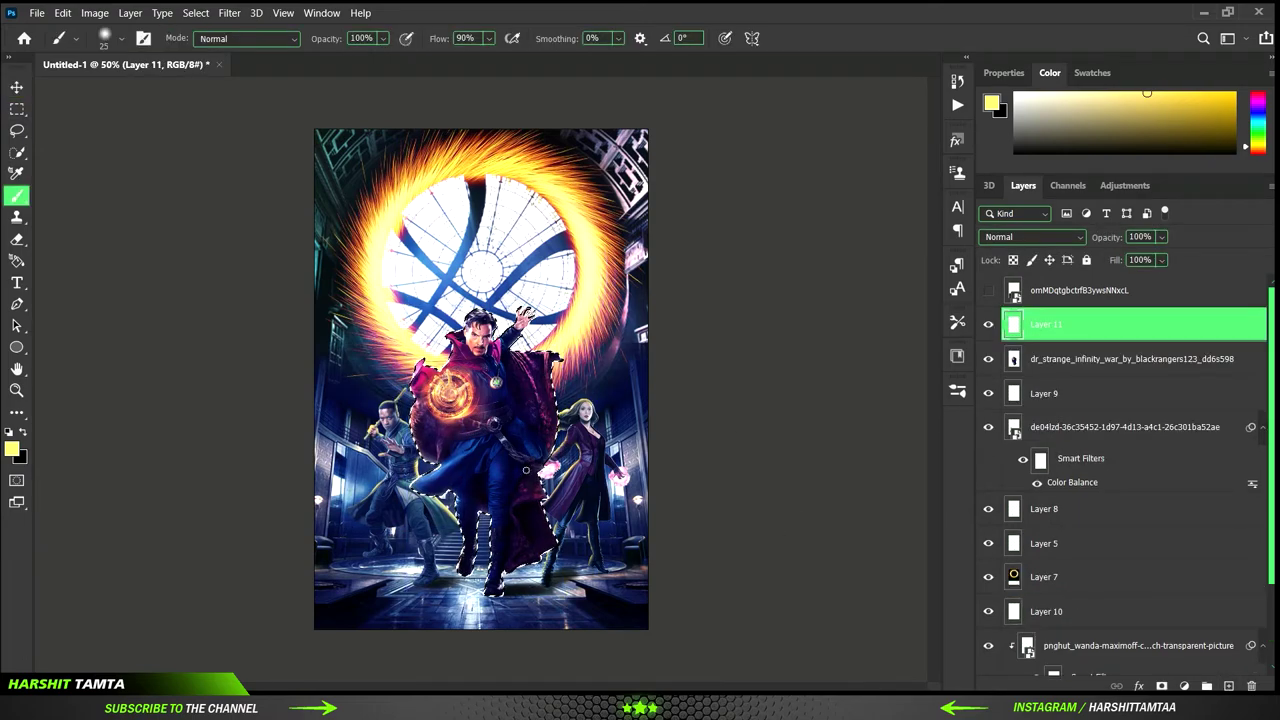
key("ctrl+plus")
key("ctrl+plus")
key("ctrl+plus")
key("bracketright")
key("bracketright")
Paint yellow glow along Strange's cape edges, upper arm, raised hand and head.
left_click_drag(246, 400, 250, 380)
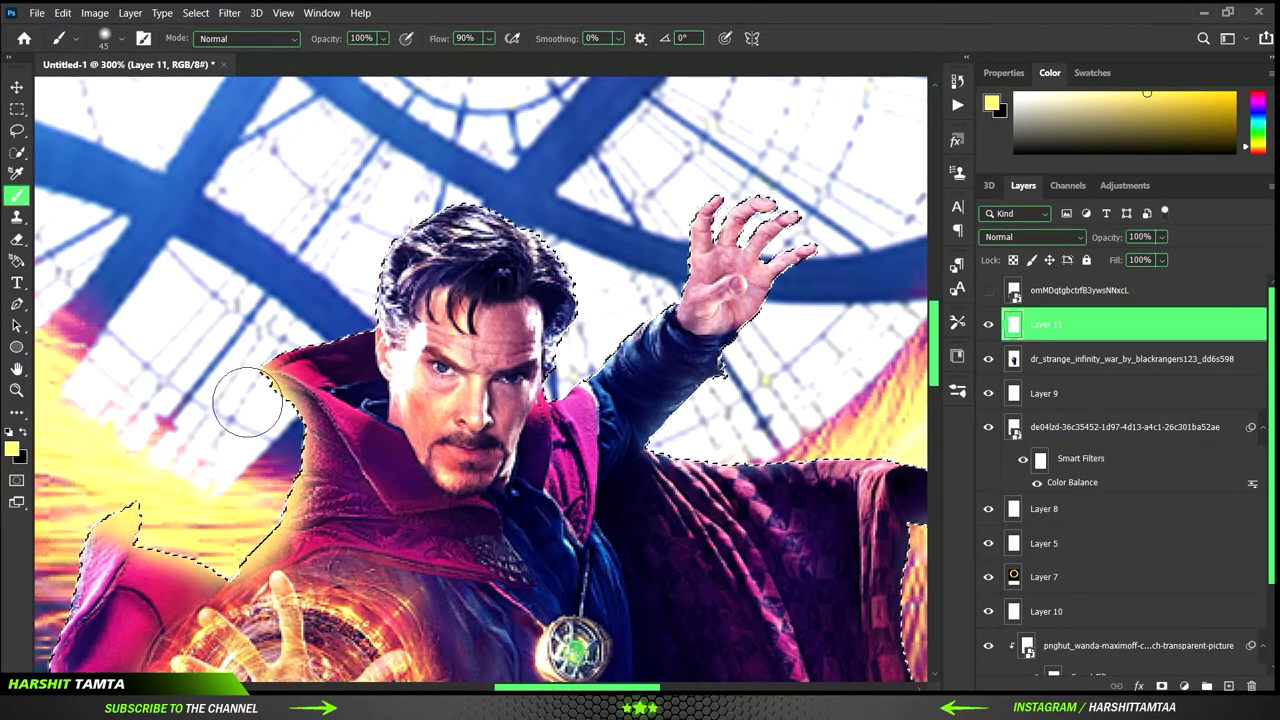
scroll(250, 380, "left", 5)
scroll(250, 380, "down", 5)
scroll(214, 457, "down", 2)
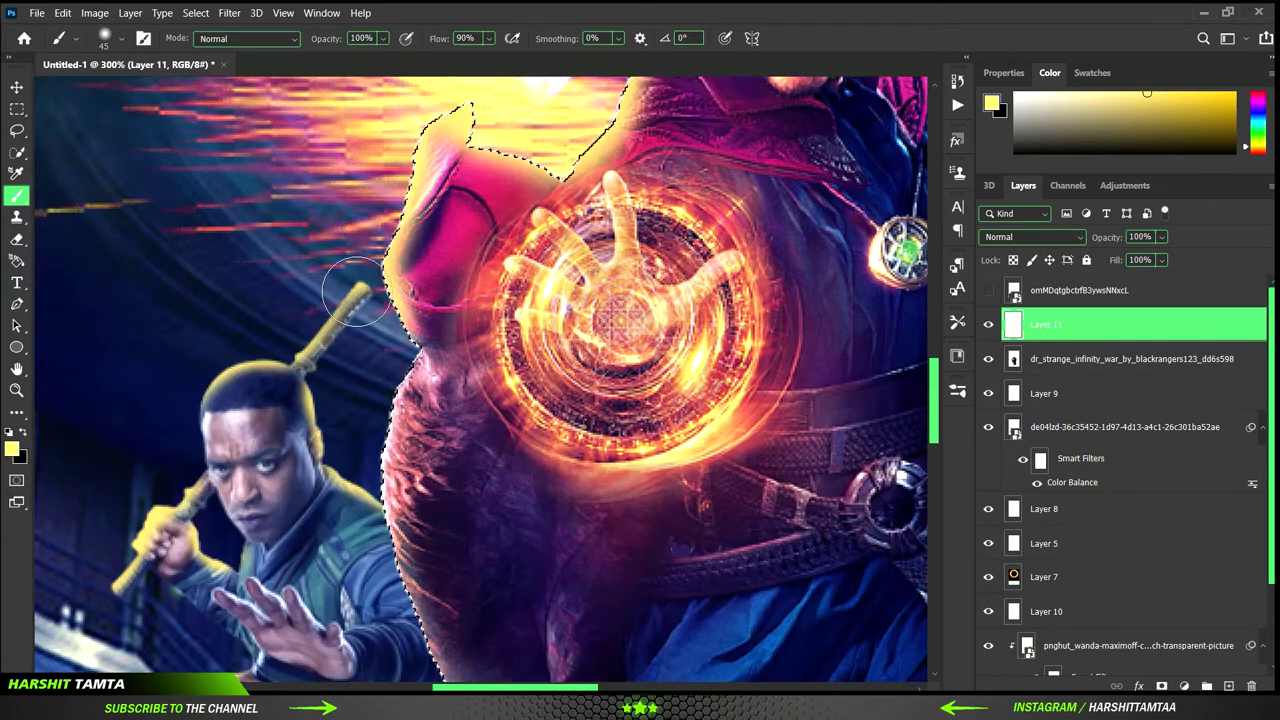
scroll(356, 290, "up", 5)
mouse_move(571, 335)
left_mouse_down()
mouse_move(300, 335)
mouse_move(571, 329)
left_mouse_up()
scroll(444, 385, "up", 2)
left_click_drag(300, 400, 330, 290)
left_click_drag(230, 300, 200, 200)
left_click_drag(350, 260, 360, 180)
Erase the glow from Strange's raised arm so it stays dark.
key("e")
left_click_drag(243, 422, 286, 457)
left_click_drag(330, 300, 372, 500)
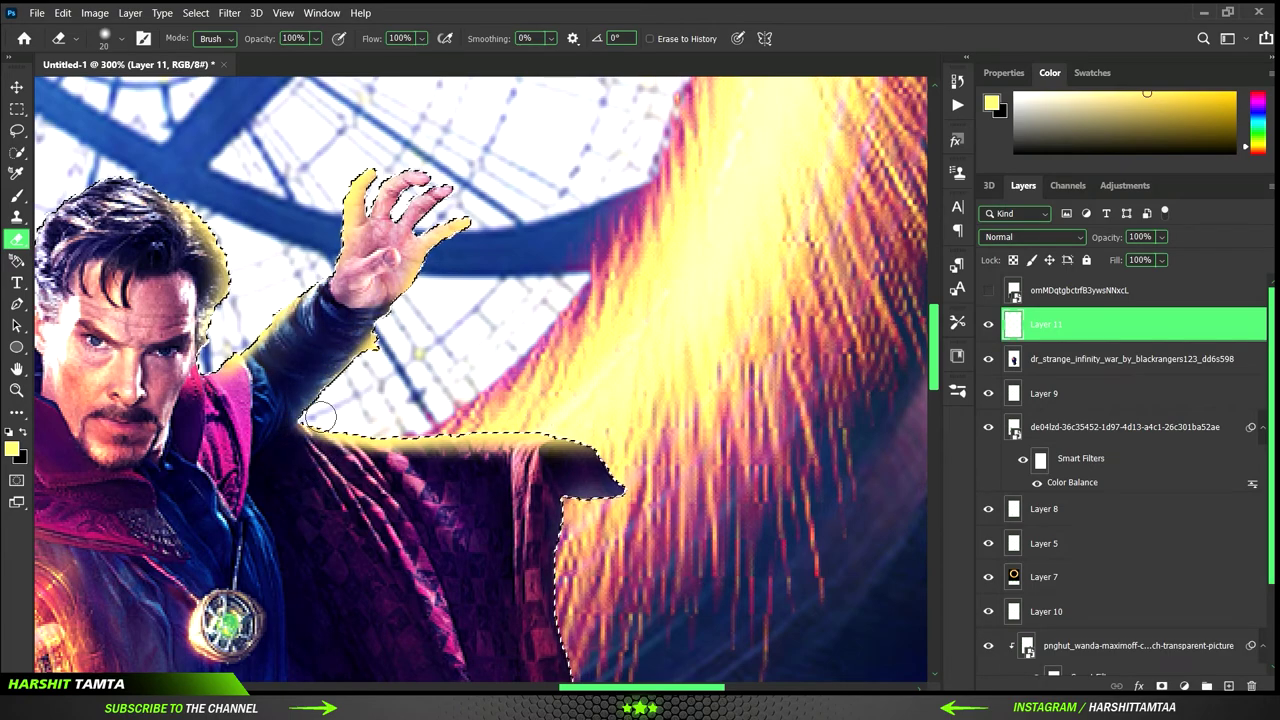
key("ctrl+0")
key("b")
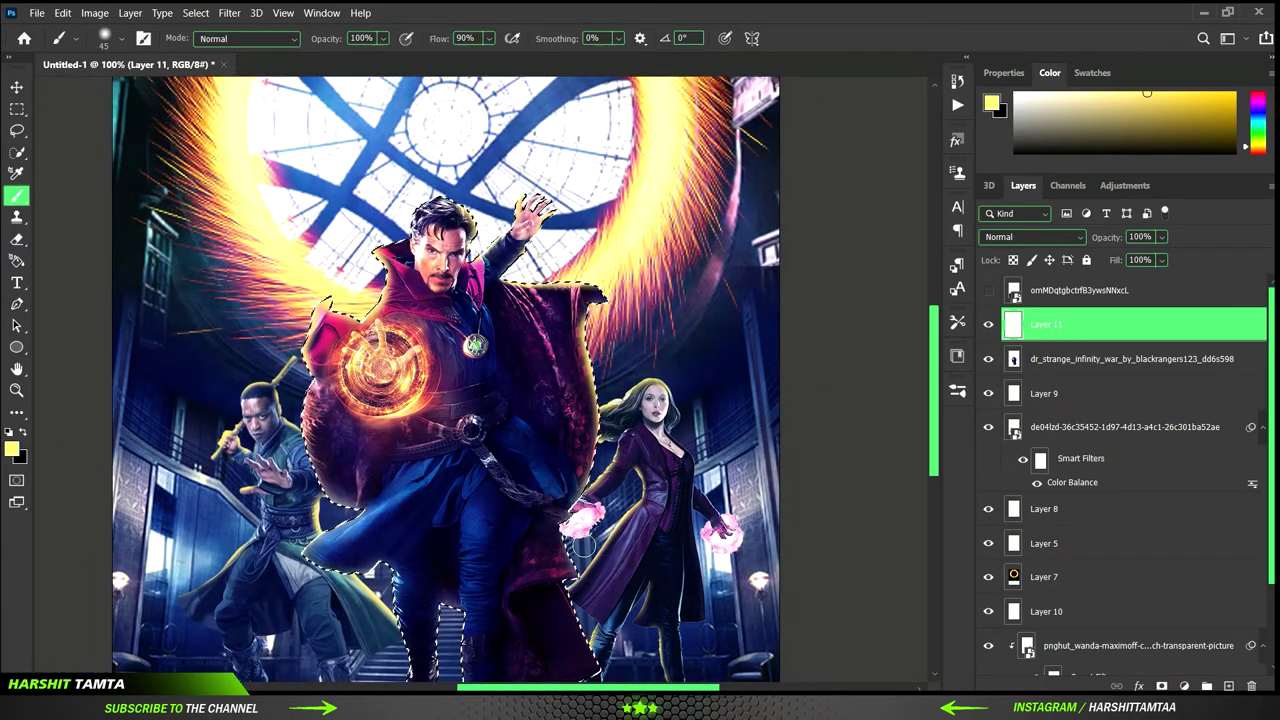
scroll(867, 414, "down", 2)
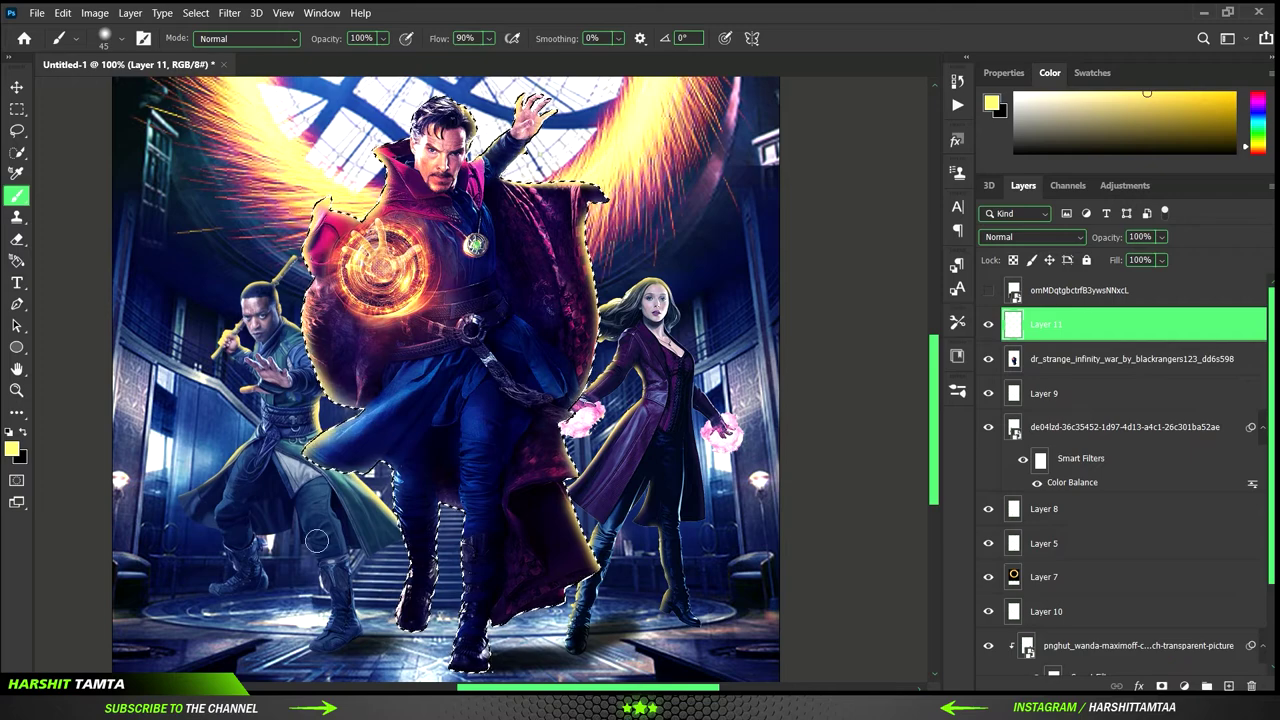
Clear the selection and blend Layer 11 as Lighter Color.
key("v")
key("ctrl+d")
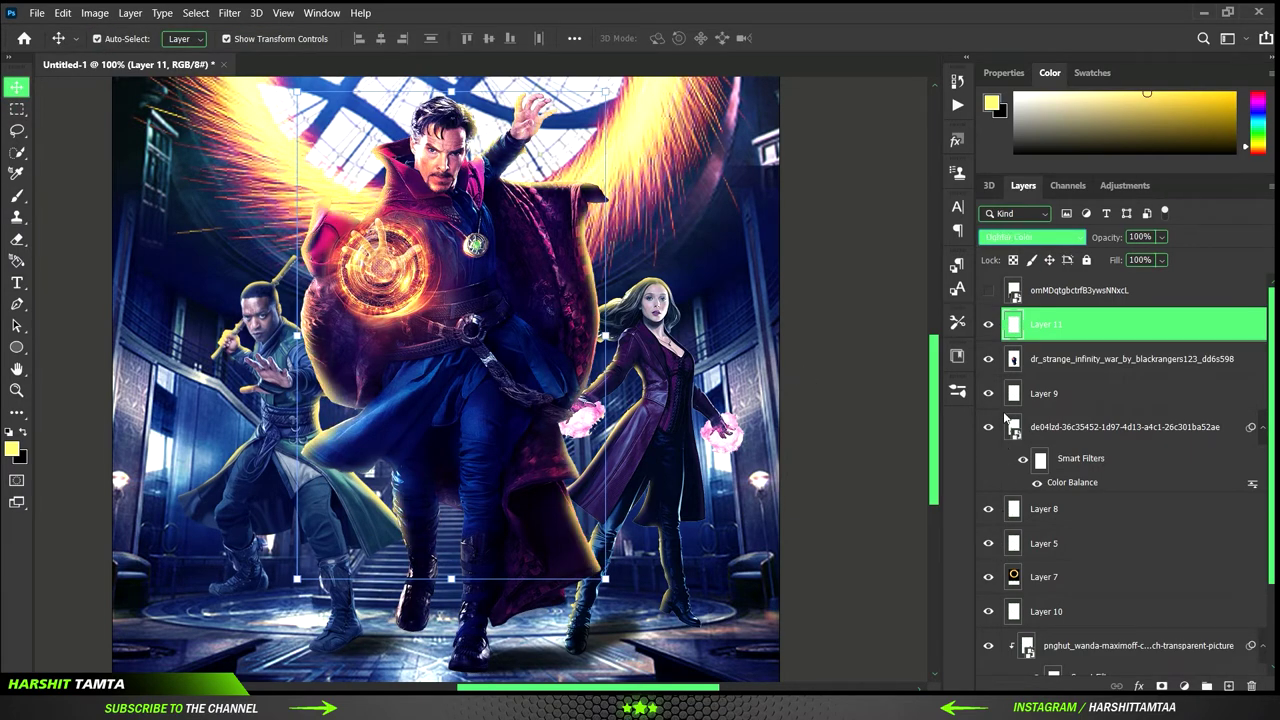
left_click(834, 457)
key("ctrl+minus")
key("ctrl+minus")
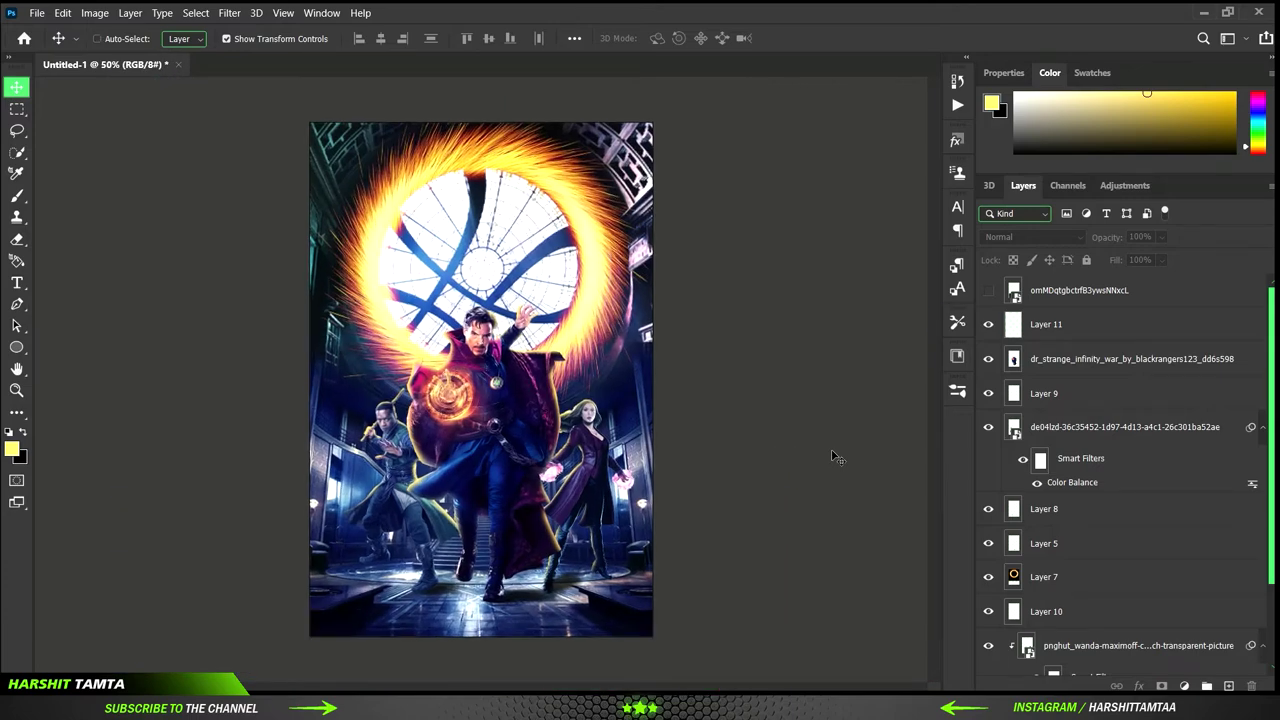
key("ctrl+plus")
key("ctrl+plus")
Add a green Solid Color fill layer above dr_strange, blended as Linear Dodge (Add).
left_click(1140, 358)
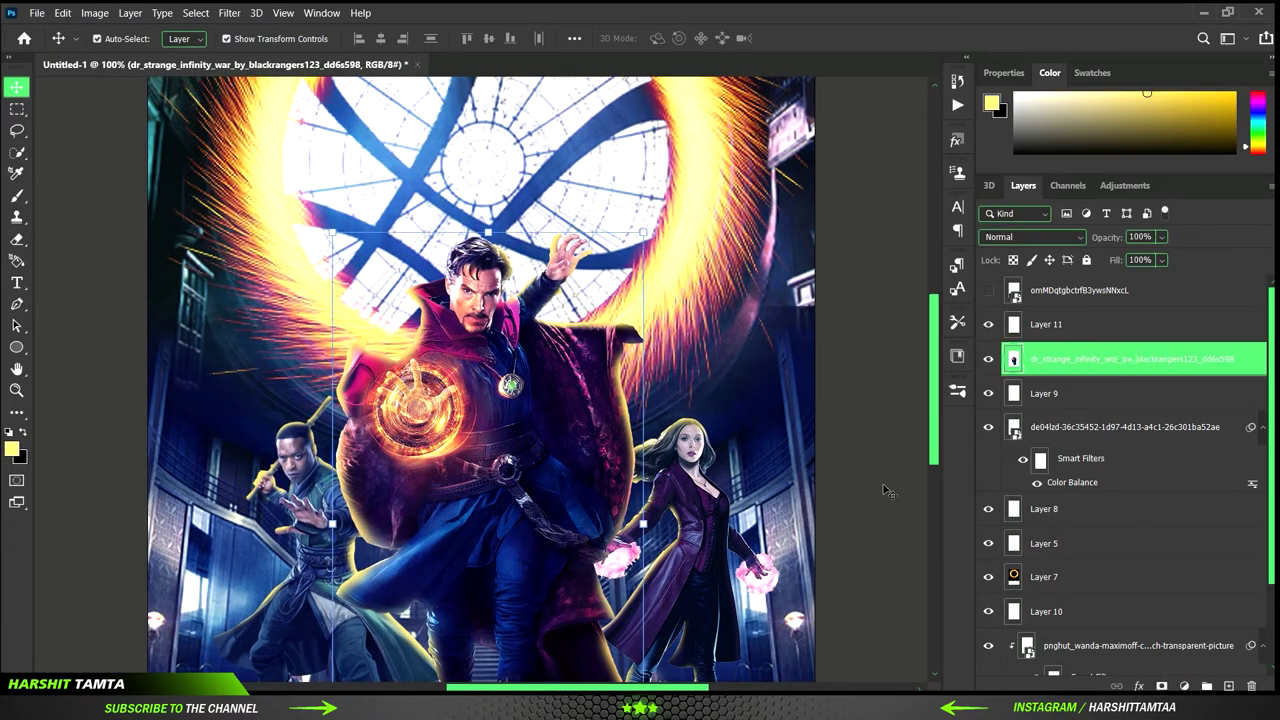
left_click(1184, 686)
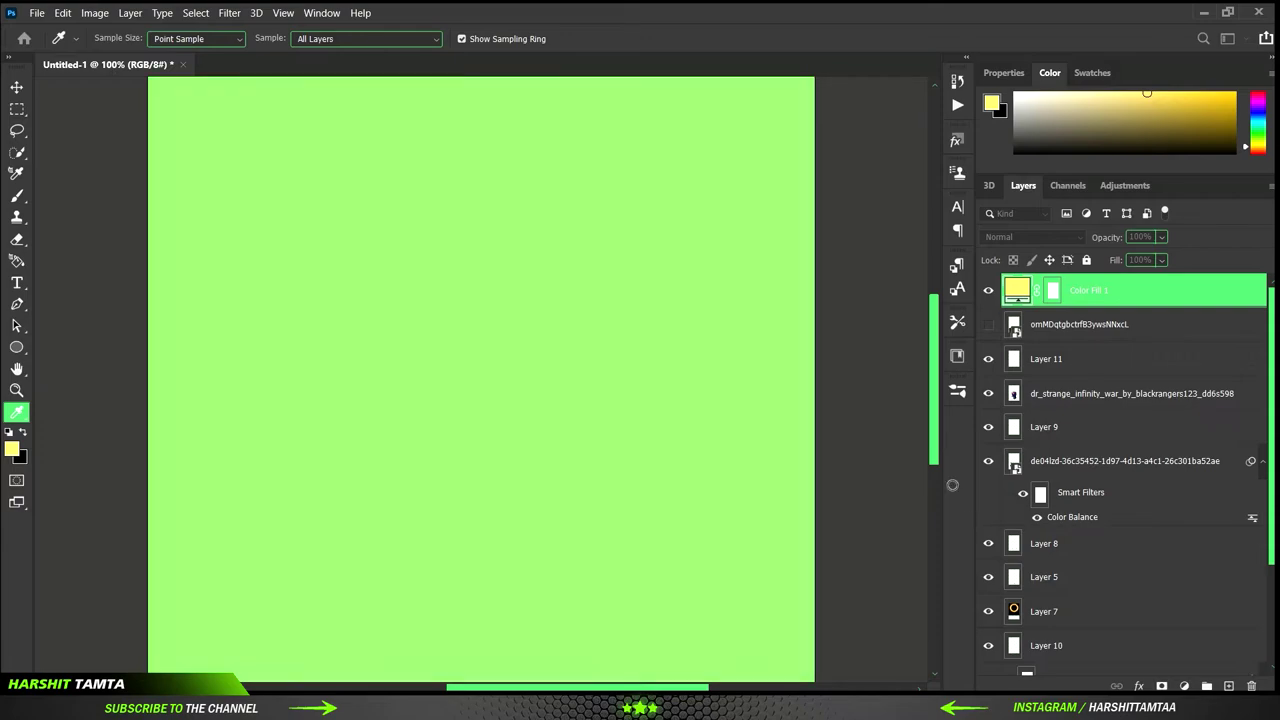
key("Return")
key("shift+alt+a")
key("shift+alt+w")
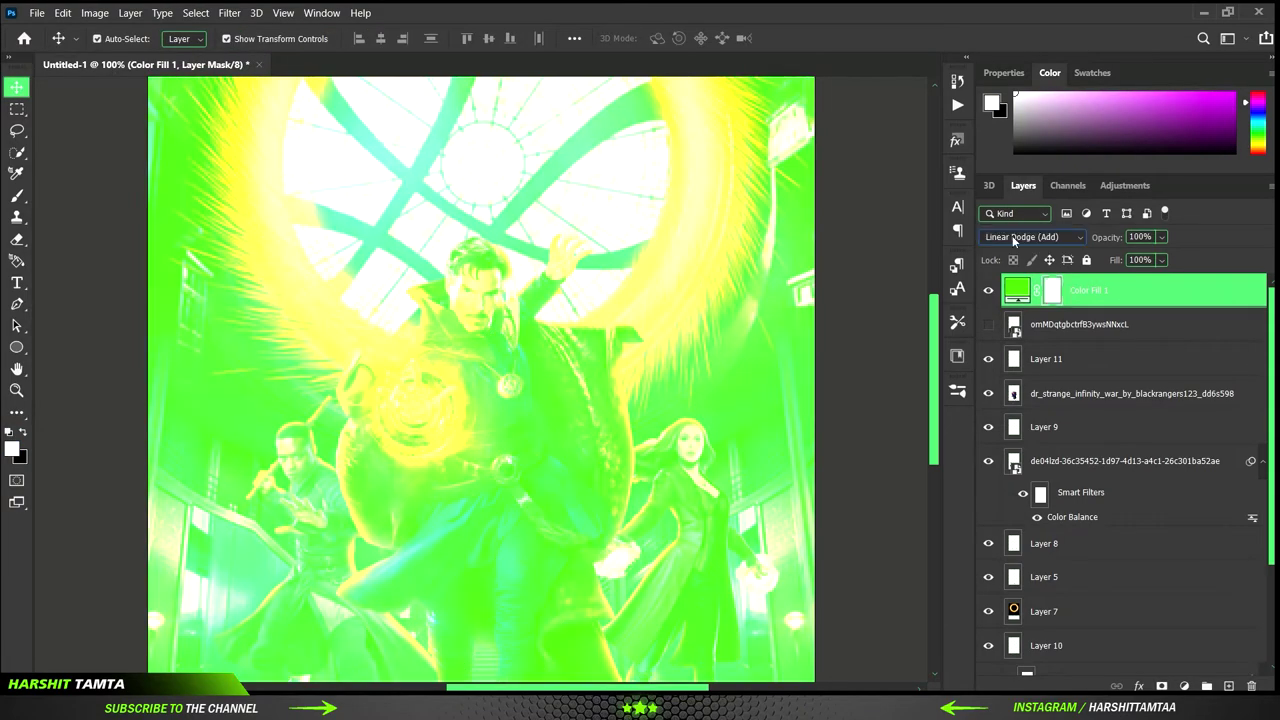
Invert the fill's mask and paint white over the amulet to reveal the green glow.
left_click(1058, 290)
key("ctrl+i")
key("b")
scroll(513, 388, "up", 5)
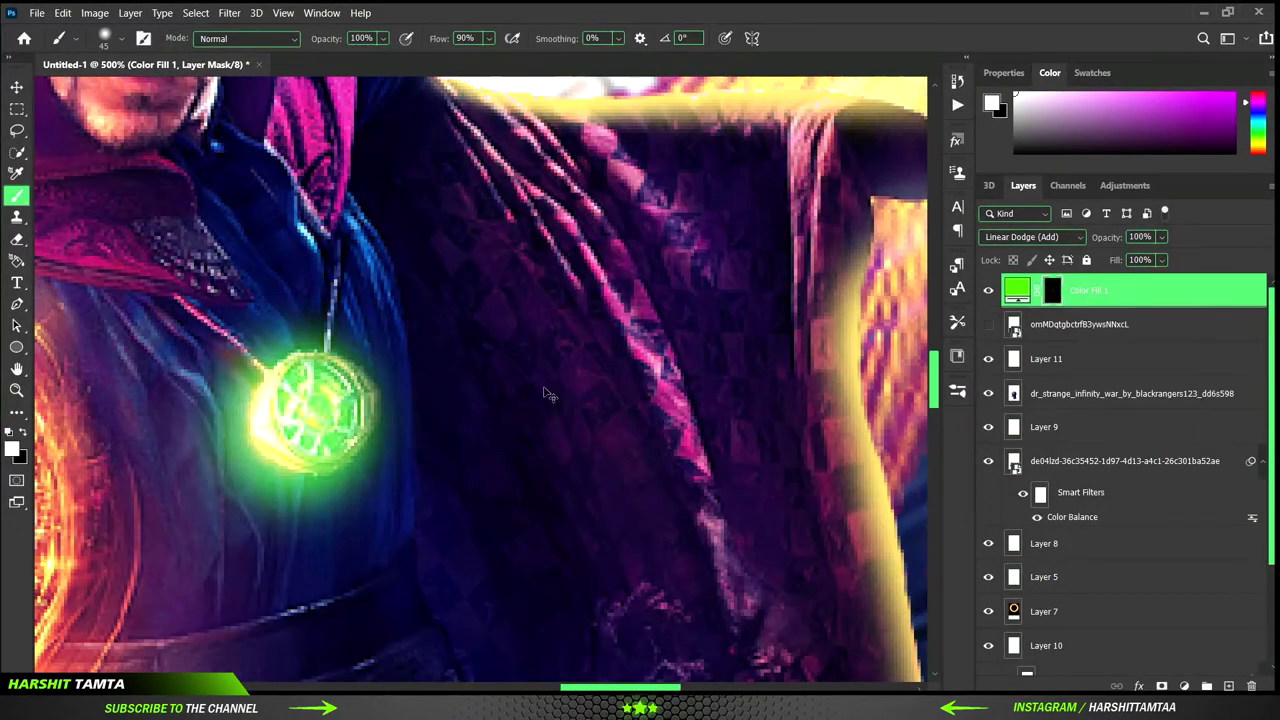
key("b")
left_click(315, 410)
Zoom out to review the amulet glow and select Layer 4.
key("ctrl+0")
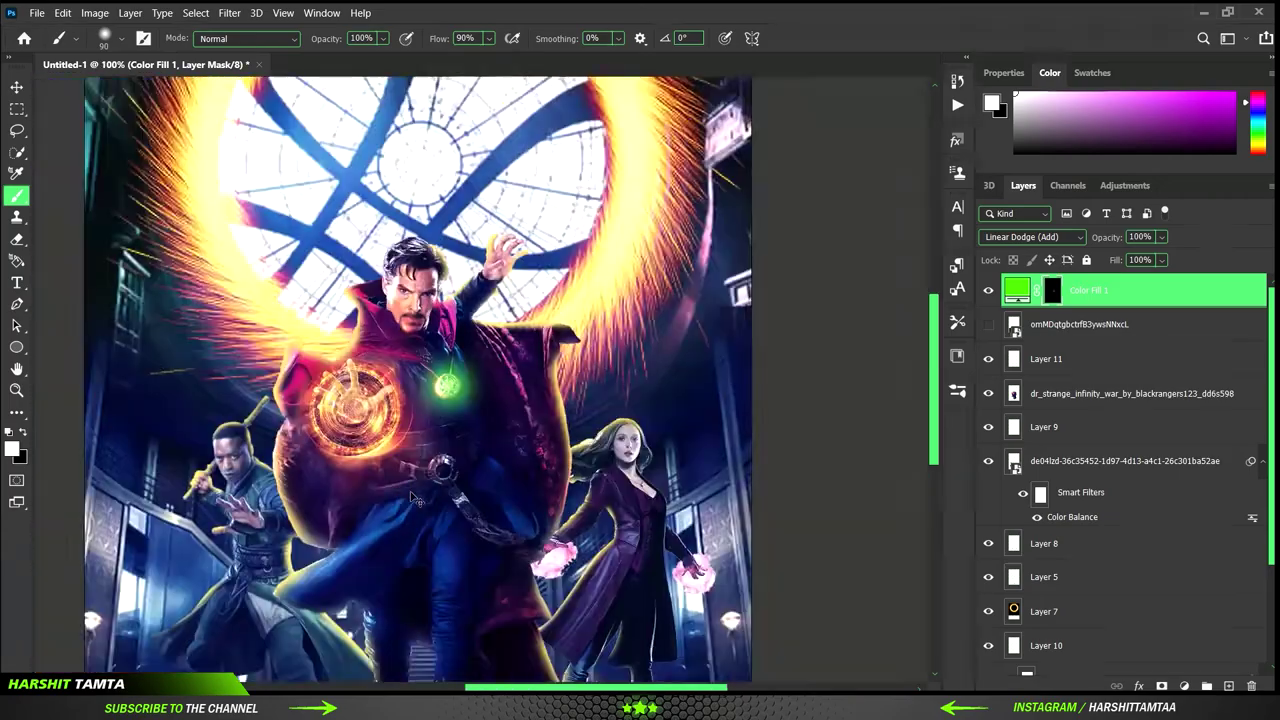
scroll(452, 384, "up", 5)
scroll(766, 314, "down", 3)
scroll(766, 314, "down", 3)
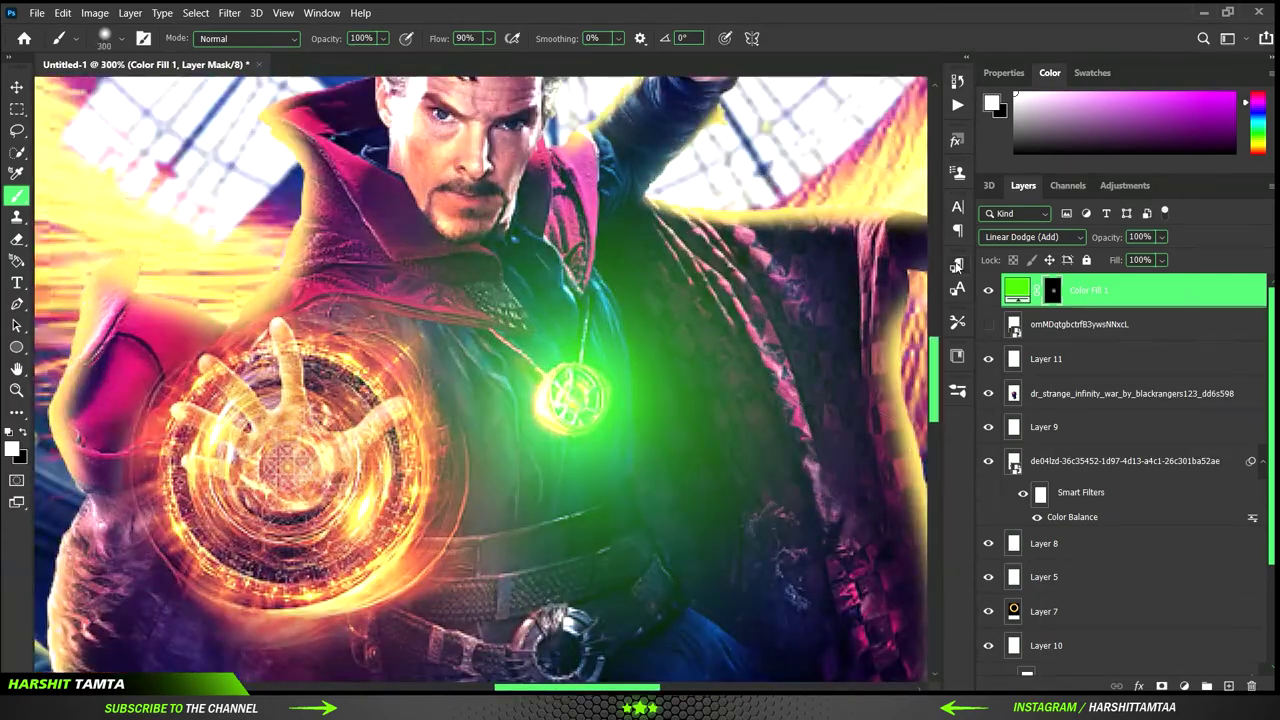
scroll(541, 362, "down", 2)
key("v")
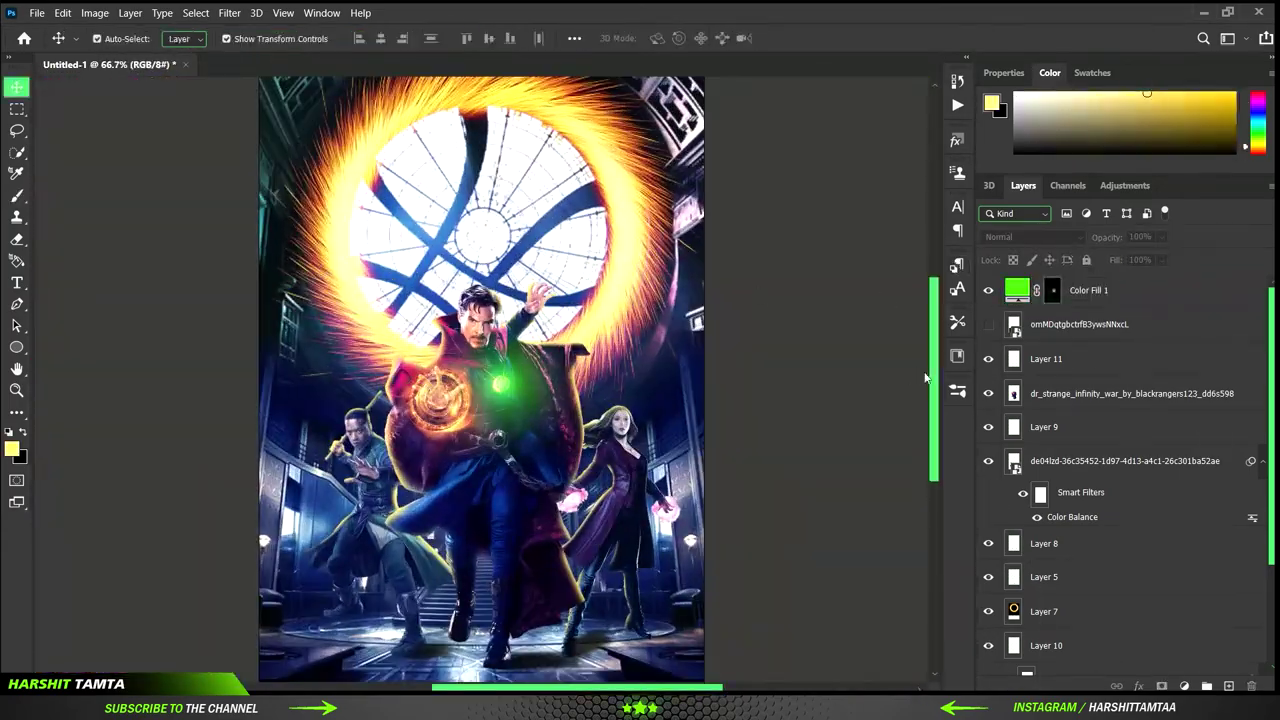
scroll(309, 449, "down", 2)
scroll(1106, 560, "down", 3)
left_click(1106, 656)
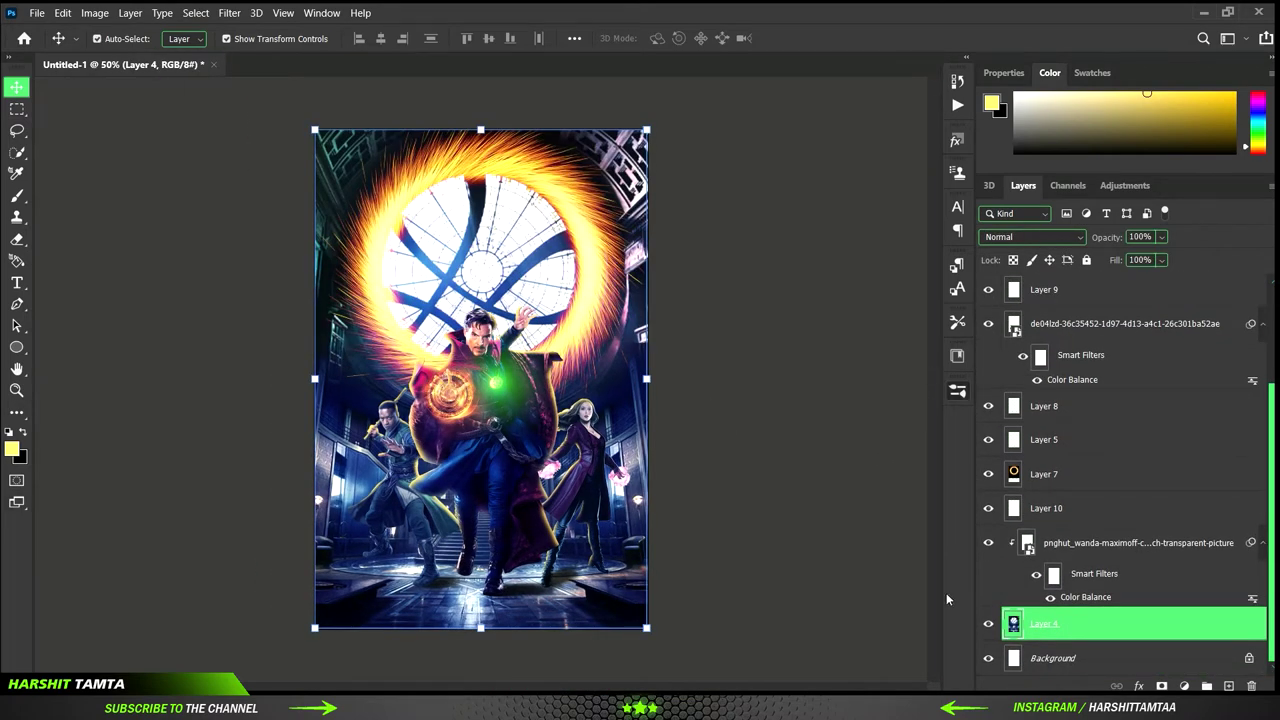
Try painting white smoke over the lower poster on Layer 4, then undo it.
key("b")
left_click(480, 600)
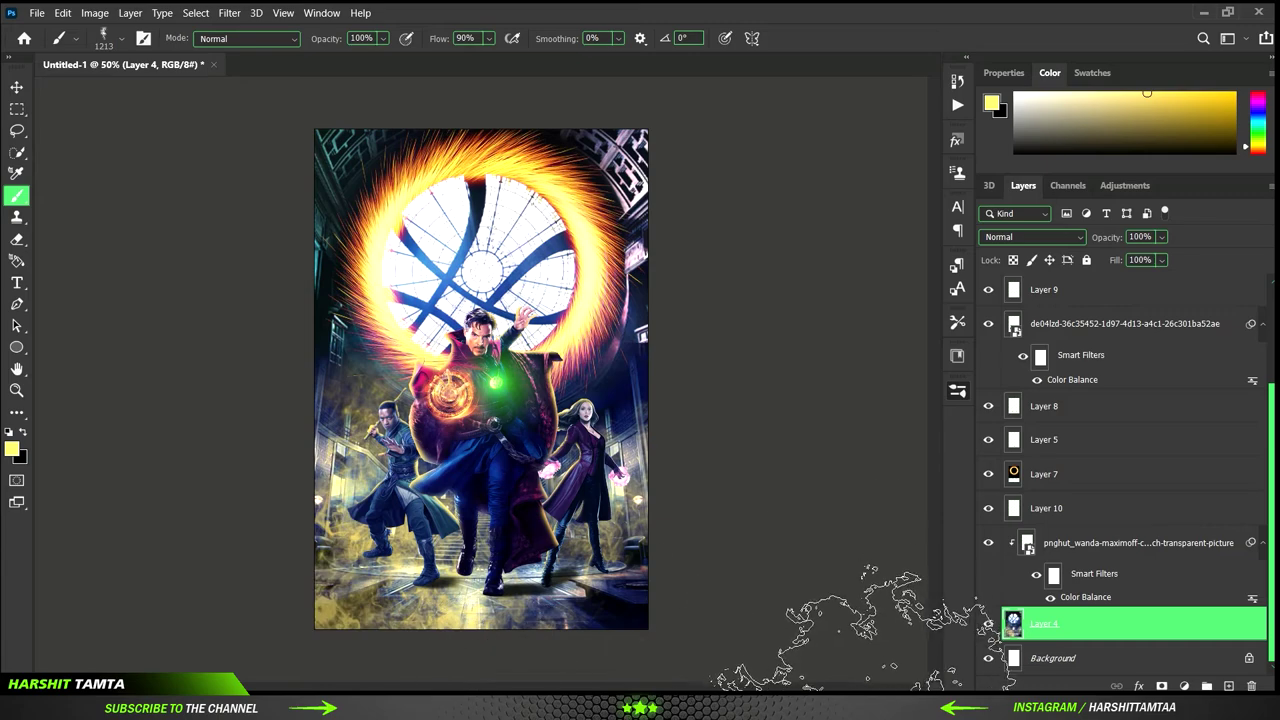
left_click(1016, 96)
left_click_drag(360, 400, 700, 600)
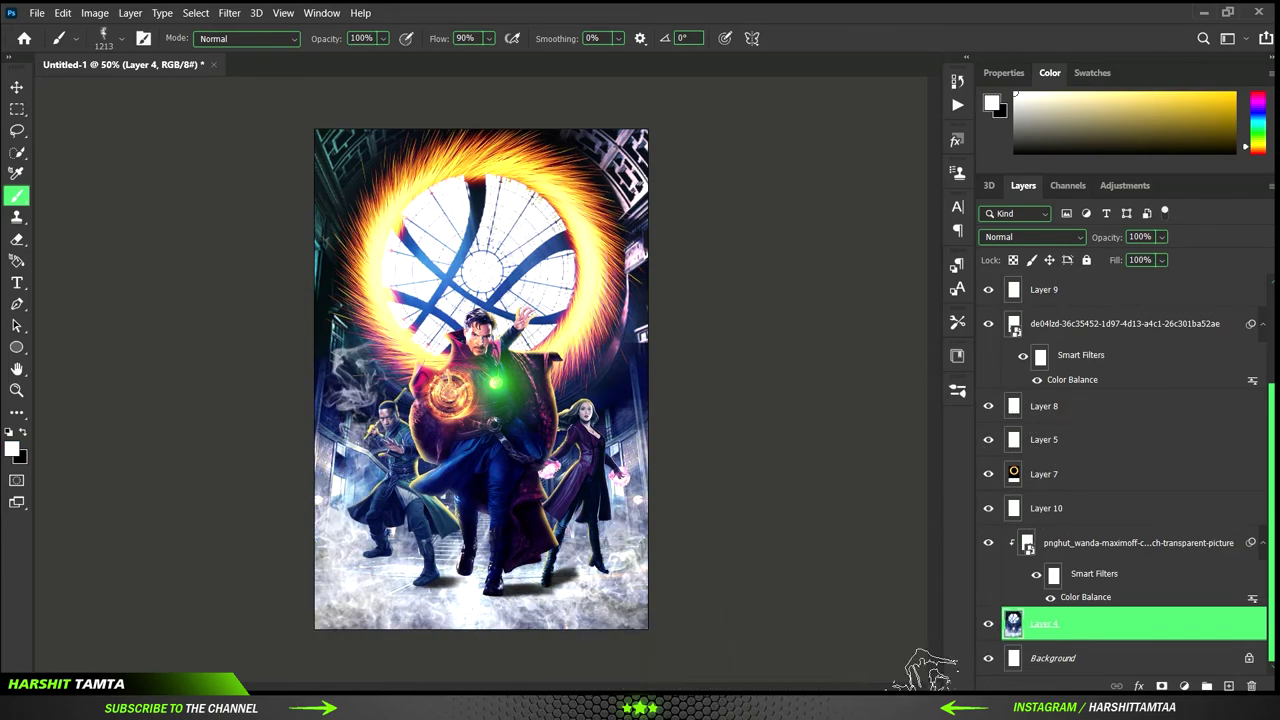
key("ctrl+z")
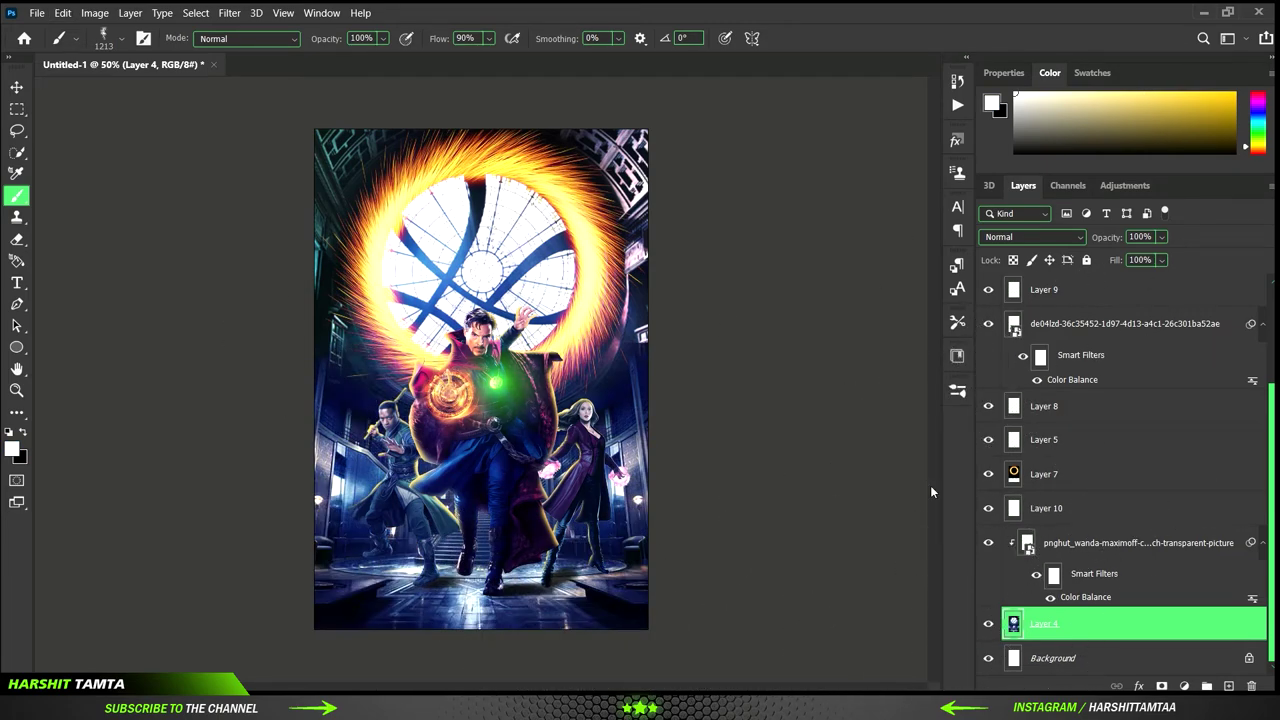
key("ctrl+plus")
key("ctrl+plus")
key("ctrl+plus")
key("ctrl+minus")
key("ctrl+minus")
key("ctrl+minus")
Paint white smoke across the lower poster on new Layer 12, blended as Lighter Color.
key("v")
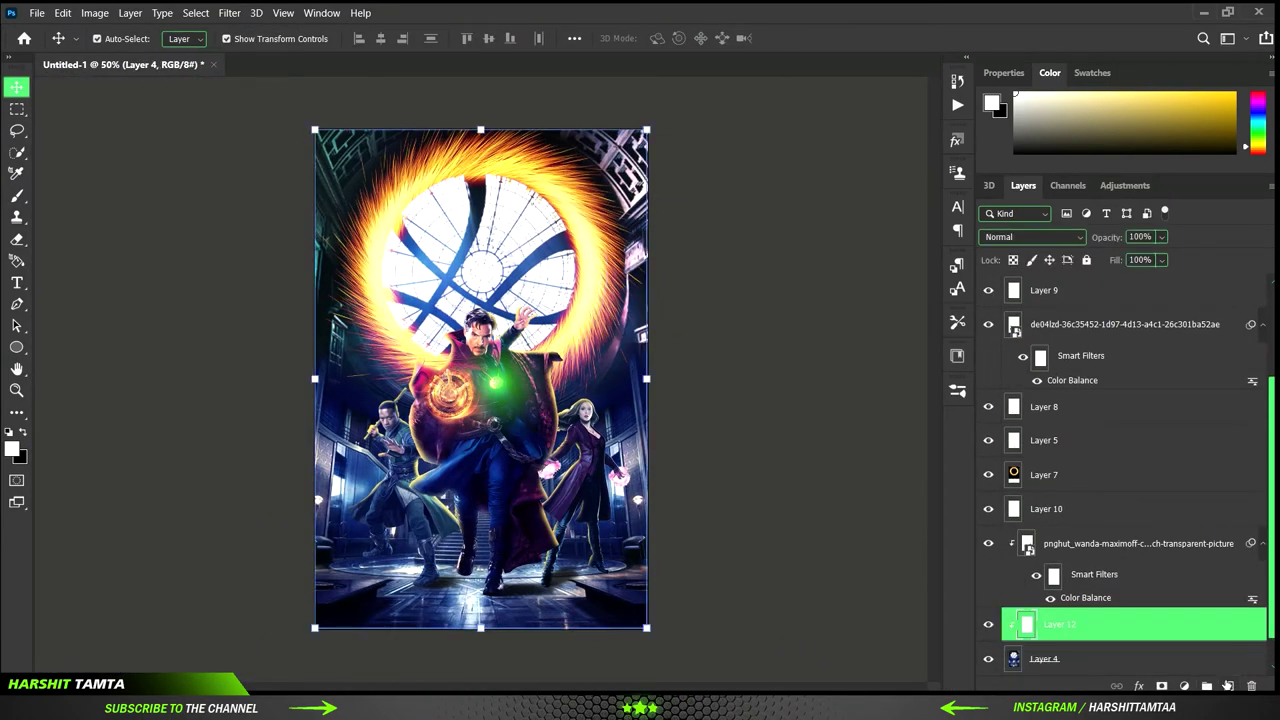
left_click(1228, 686)
key("b")
left_click_drag(330, 600, 640, 590)
key("v")
left_click(1032, 236)
left_click(1015, 430)
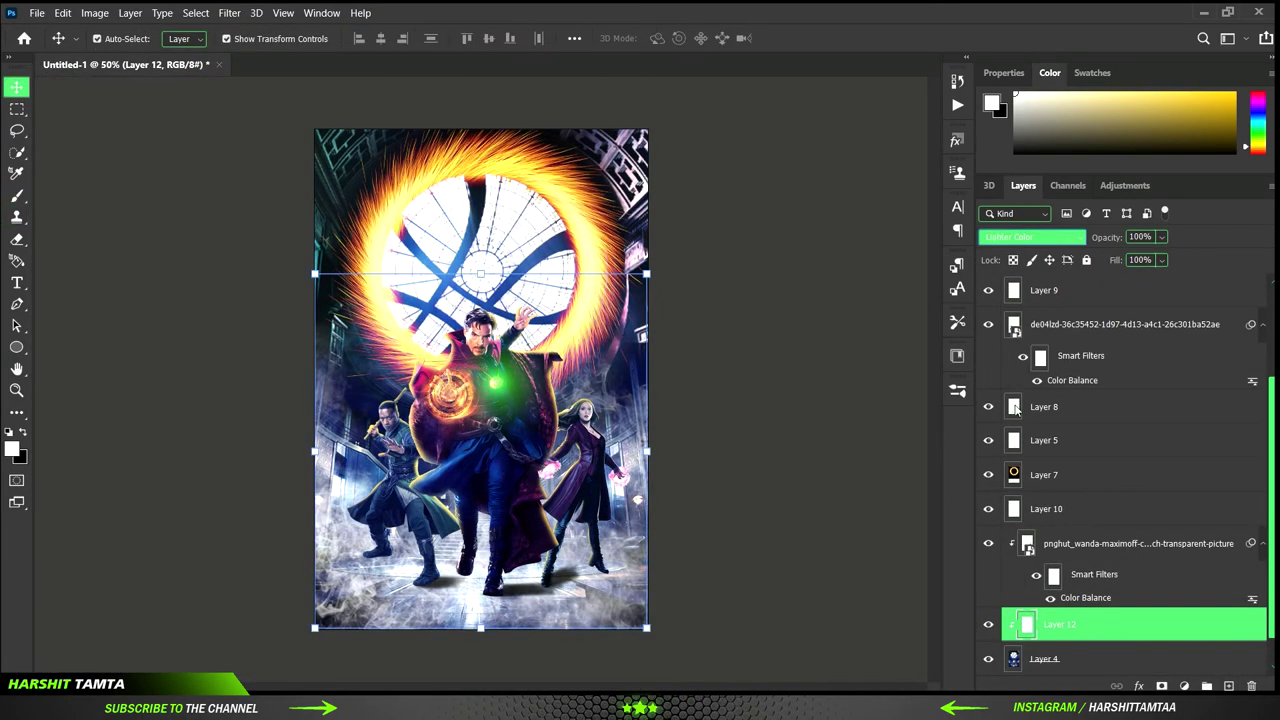
left_click(691, 488)
Paste the magic-circle image as the top layer and set its blend mode to Hue.
key("ctrl+plus")
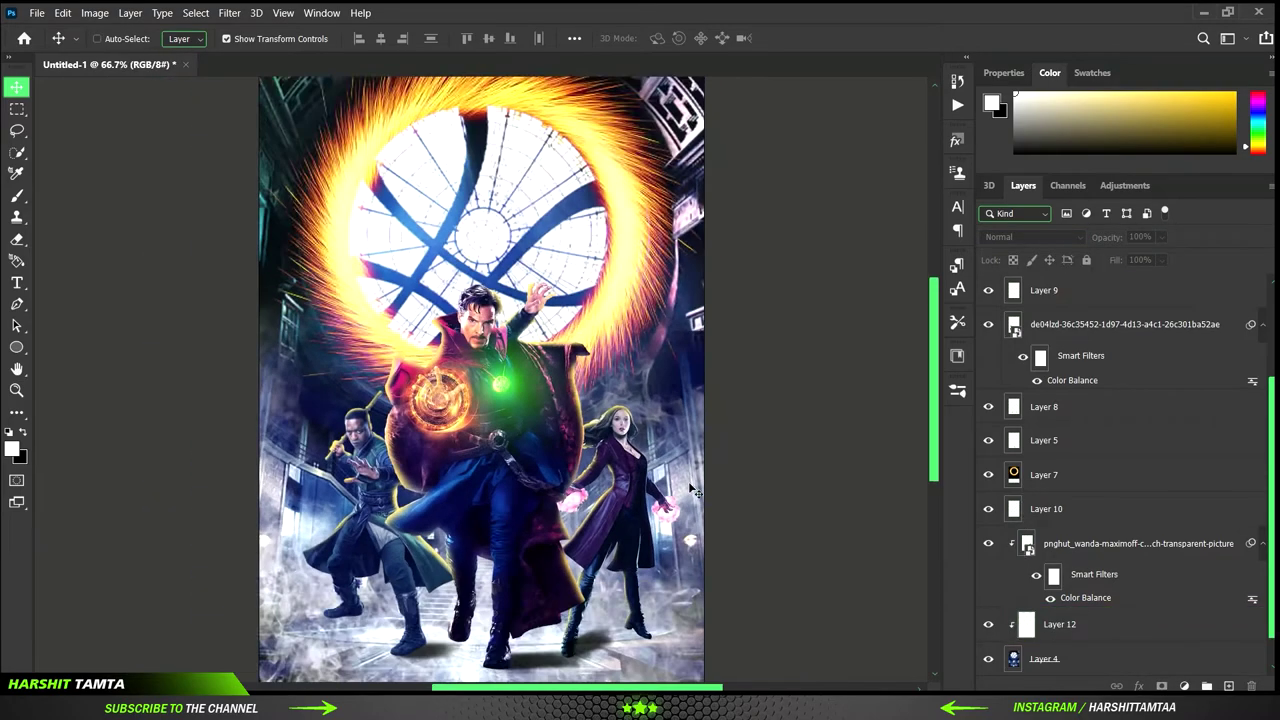
key("ctrl+minus")
left_click(688, 481, "ctrl")
left_click(693, 520)
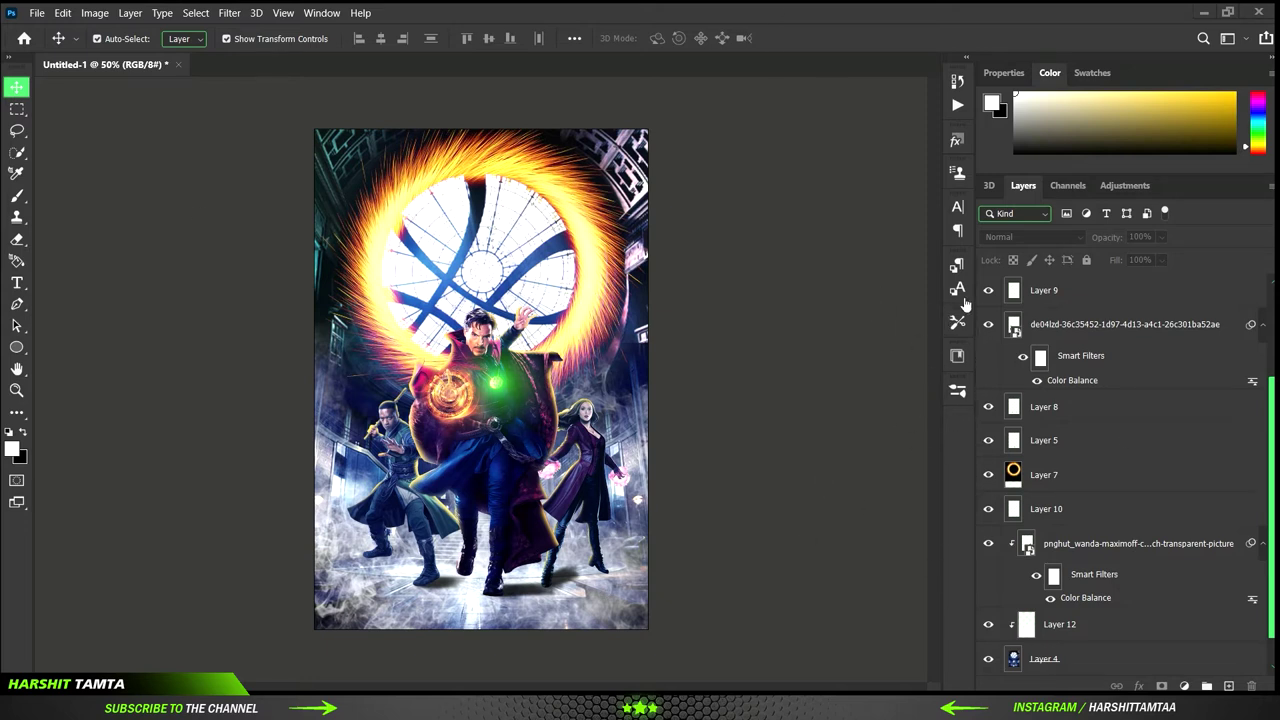
key("ctrl+v")
key("shift+plus")
key("shift+plus")
key("shift+plus")
key("shift+plus")
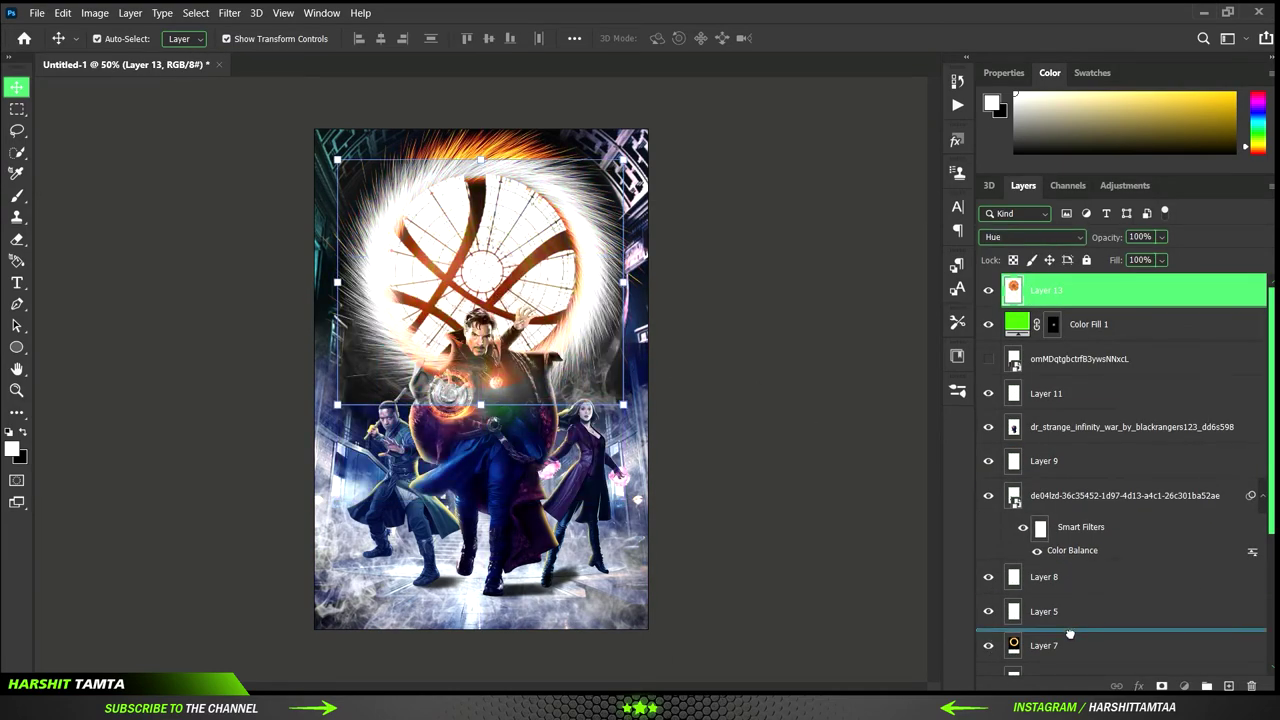
Delete the magic-circle layer so the portal ring returns to orange.
left_click_drag(1100, 290, 1100, 660)
left_click(840, 588)
left_click(1040, 645)
key("ctrl+e")
key("ctrl+plus")
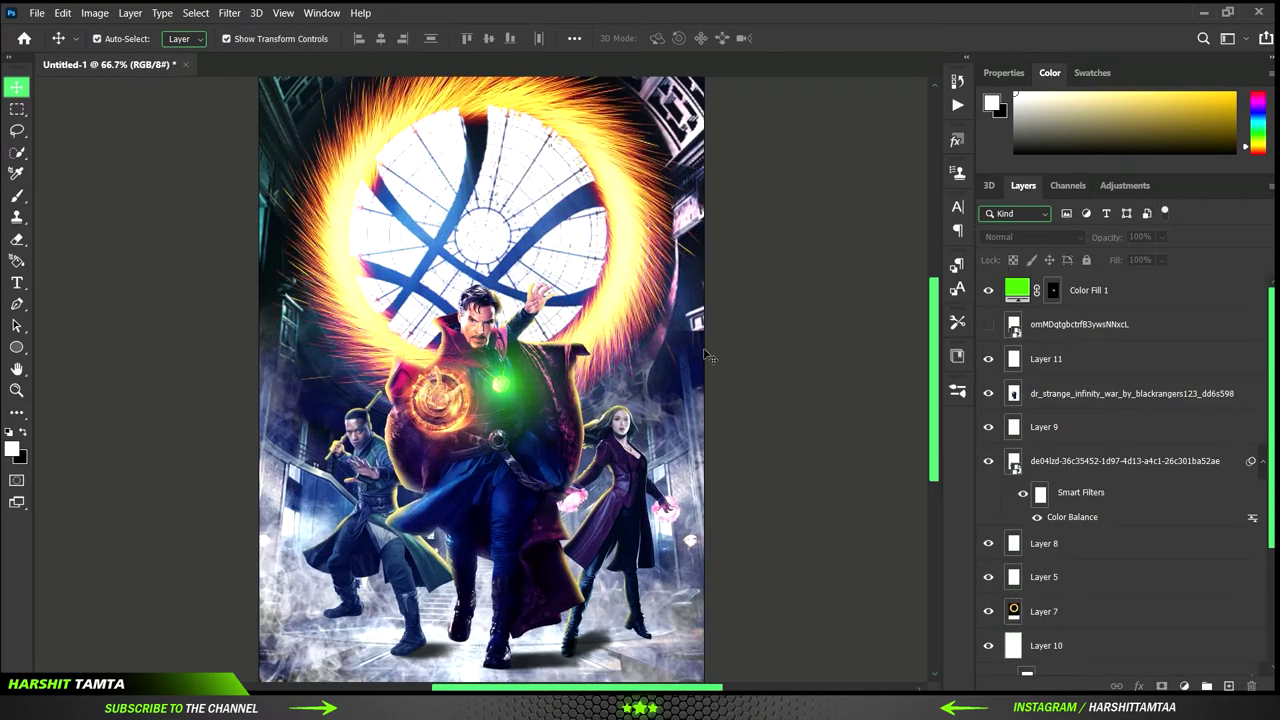
Select Layer 11 and add a new Layer 13 above it.
left_click(995, 358)
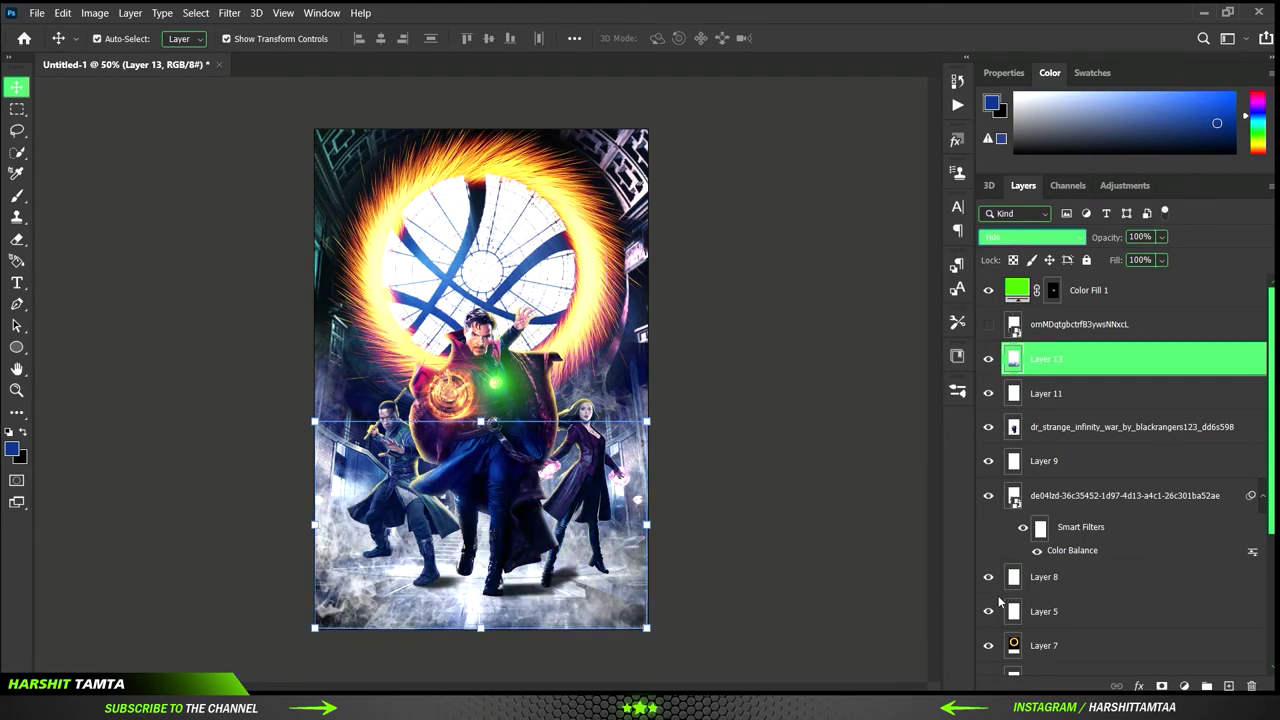
left_click(785, 430)
key("ctrl+1")
scroll(785, 430, "up", 2)
key("ctrl+j")
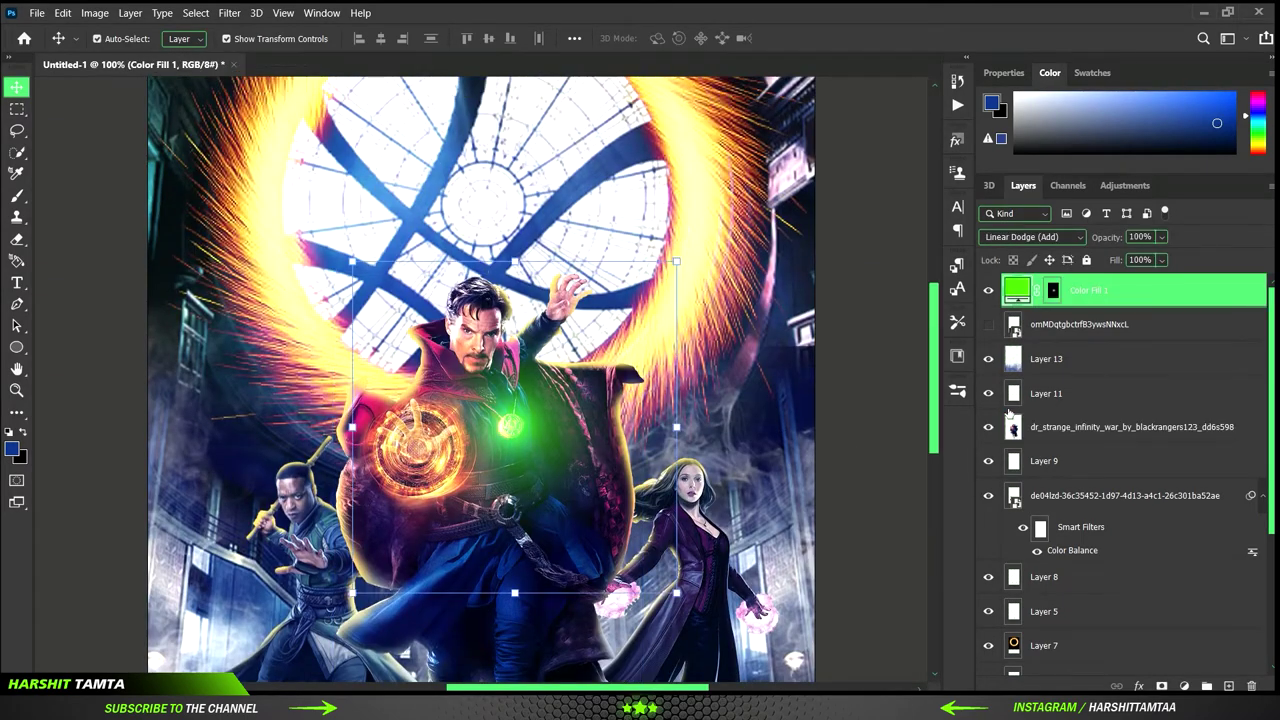
Resize the duplicated glow and mask out part of the green chest glow.
key("ctrl+t")
key("Return")
left_click(1052, 290)
key("b")
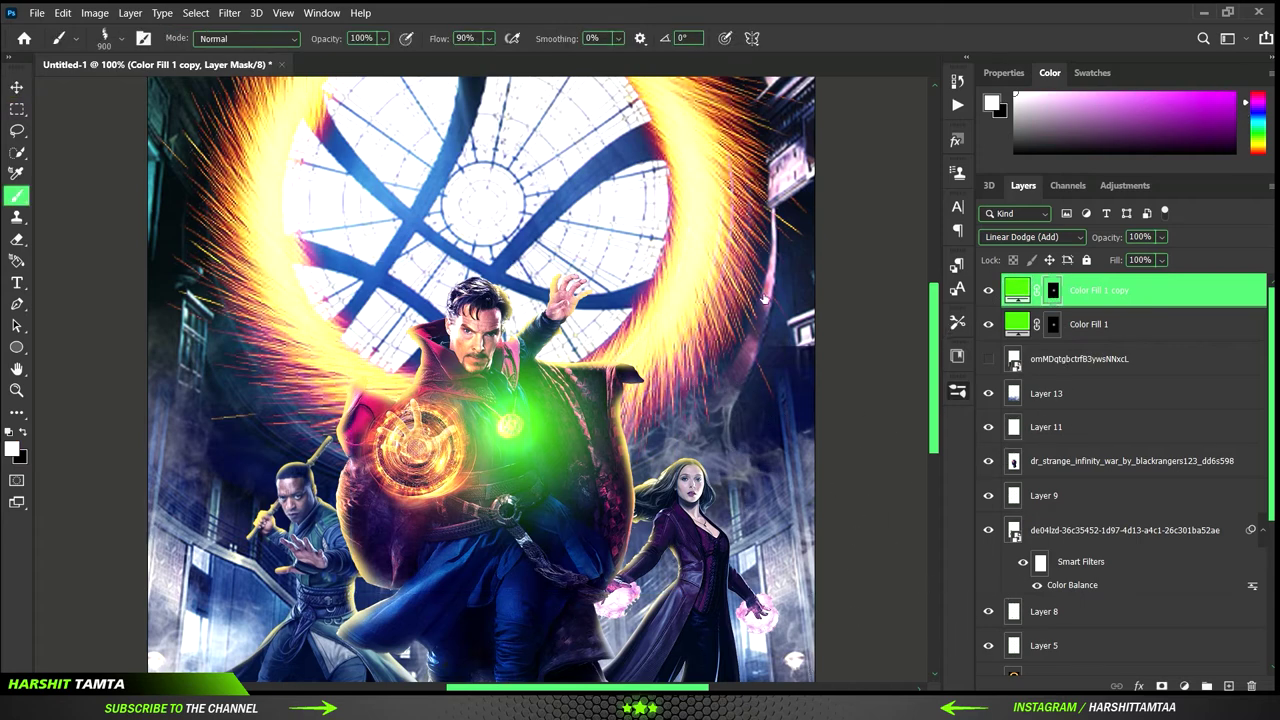
key("x")
key("bracketright")
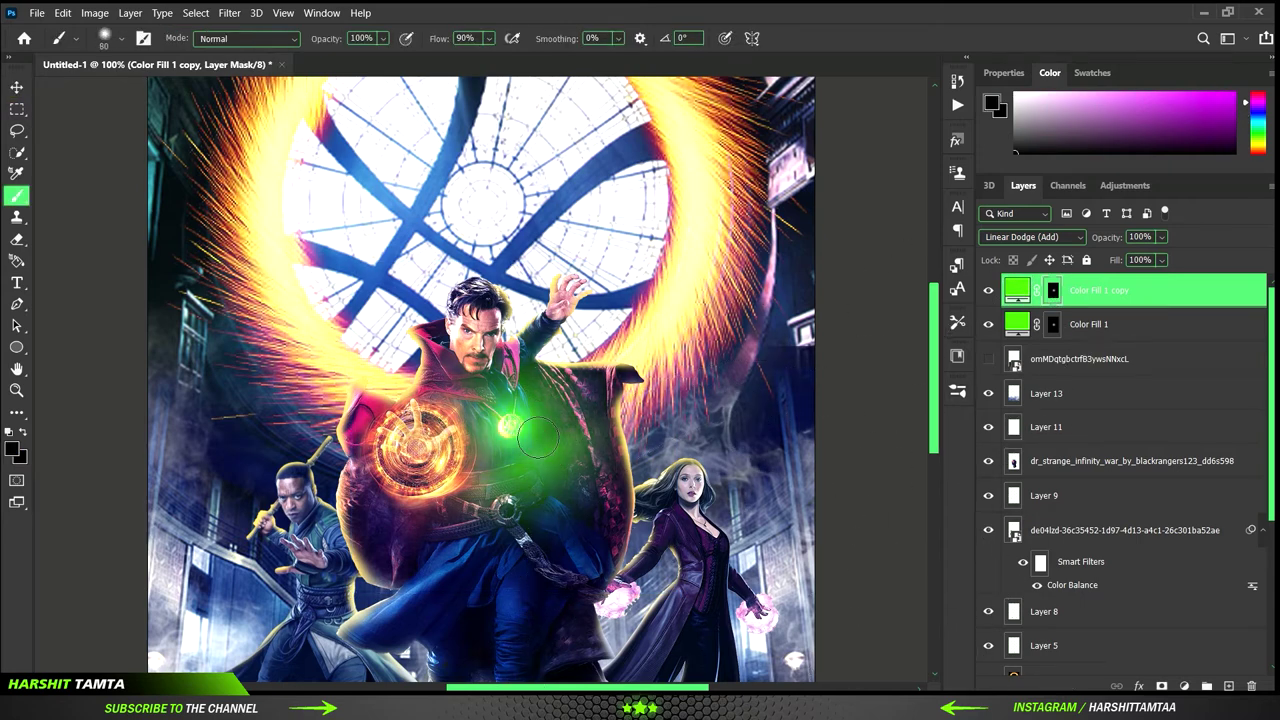
left_click_drag(470, 380, 590, 520)
Recolour the copied fill orange and paint it over the chest and cape via its mask.
left_click(988, 358)
key("i")
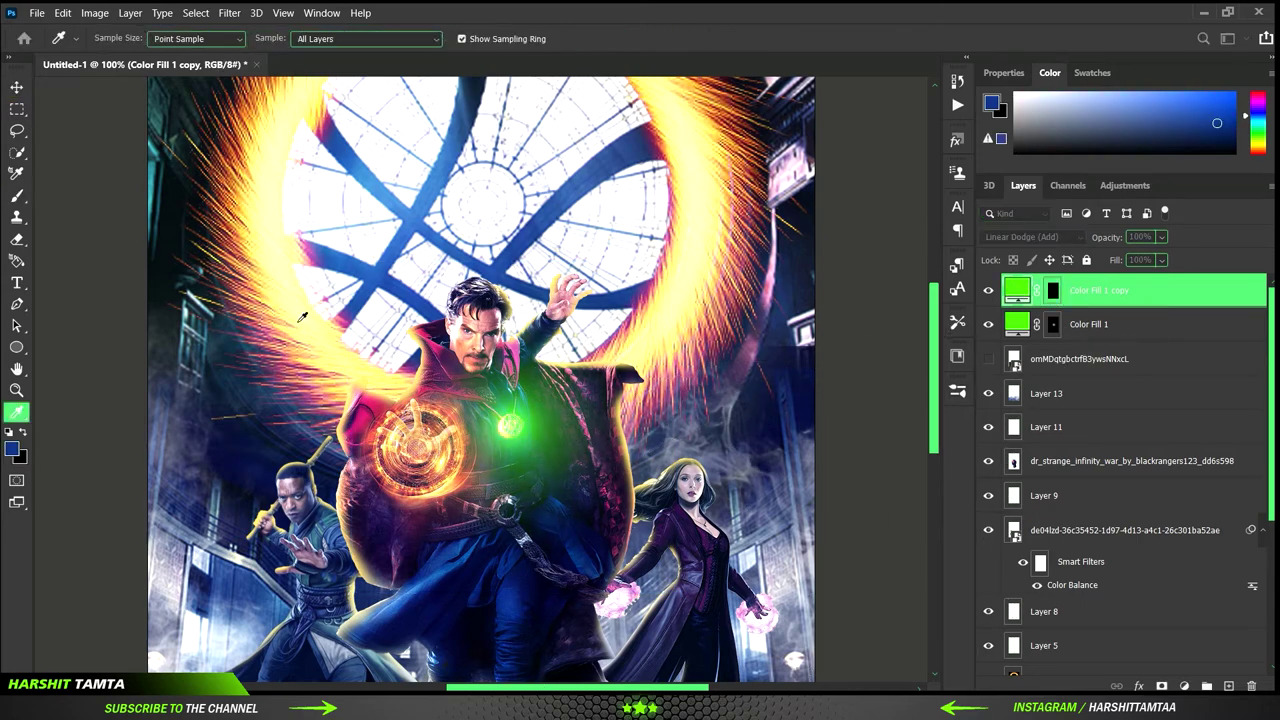
left_click(389, 432)
key("b")
left_click(1052, 290)
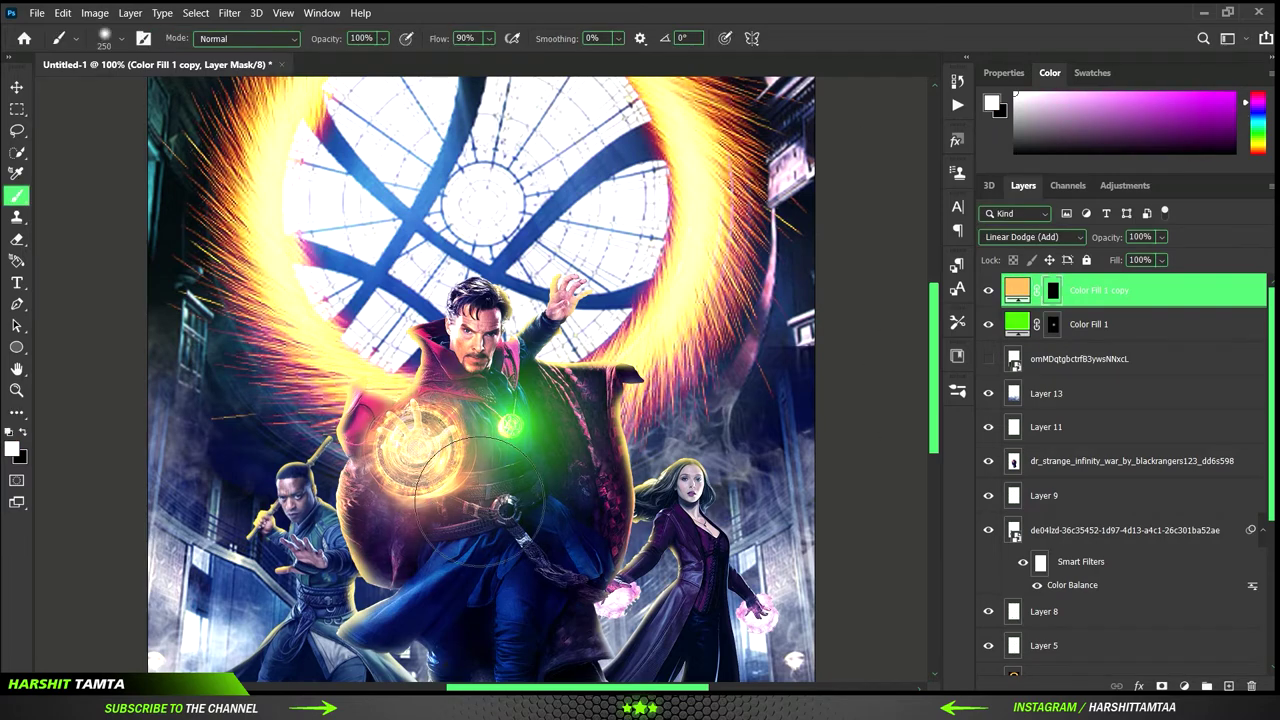
left_click(1052, 290)
key("d")
left_click_drag(420, 440, 585, 580)
Set the orange glow layer's blend mode to Color Dodge.
key("ctrl+minus")
key("ctrl+minus")
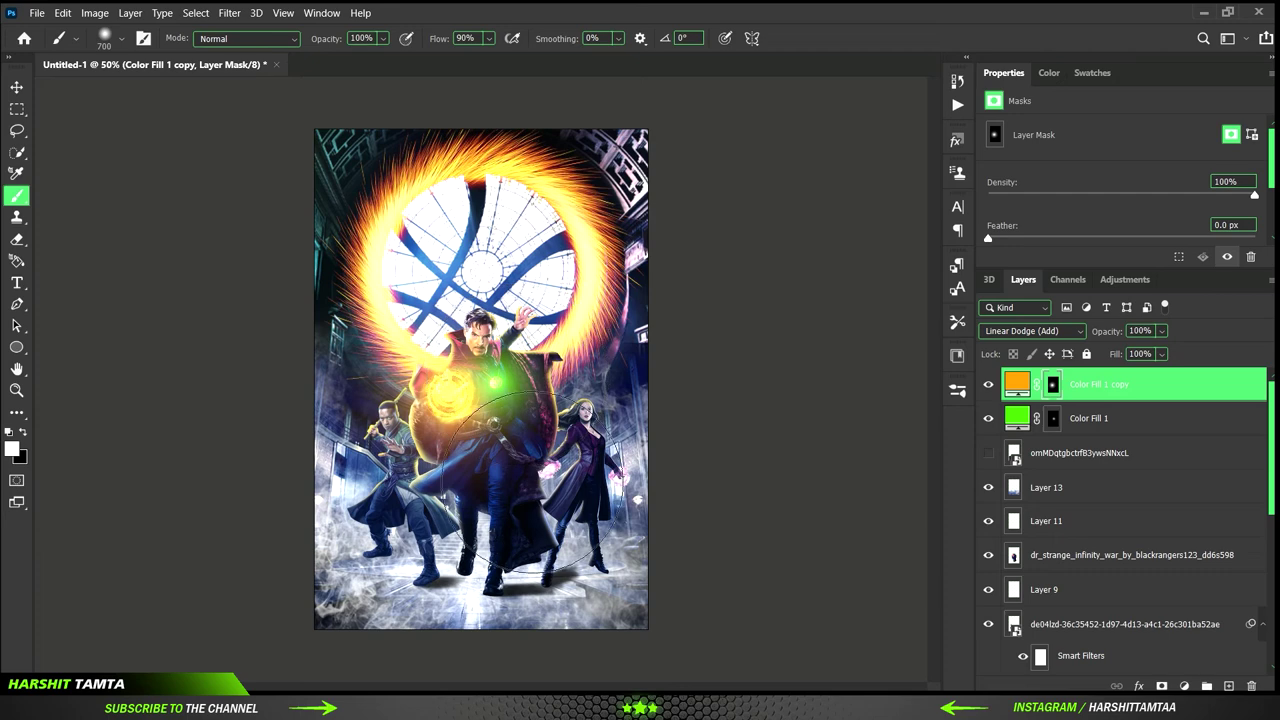
key("v")
key("shift+plus")
key("shift+plus")
key("shift+plus")
key("shift+plus")
key("shift+plus")
key("shift+plus")
key("shift+plus")
key("shift+plus")
key("shift+minus")
key("shift+minus")
key("shift+minus")
key("shift+minus")
key("shift+minus")
key("shift+minus")
key("shift+minus")
key("shift+minus")
key("shift+minus")
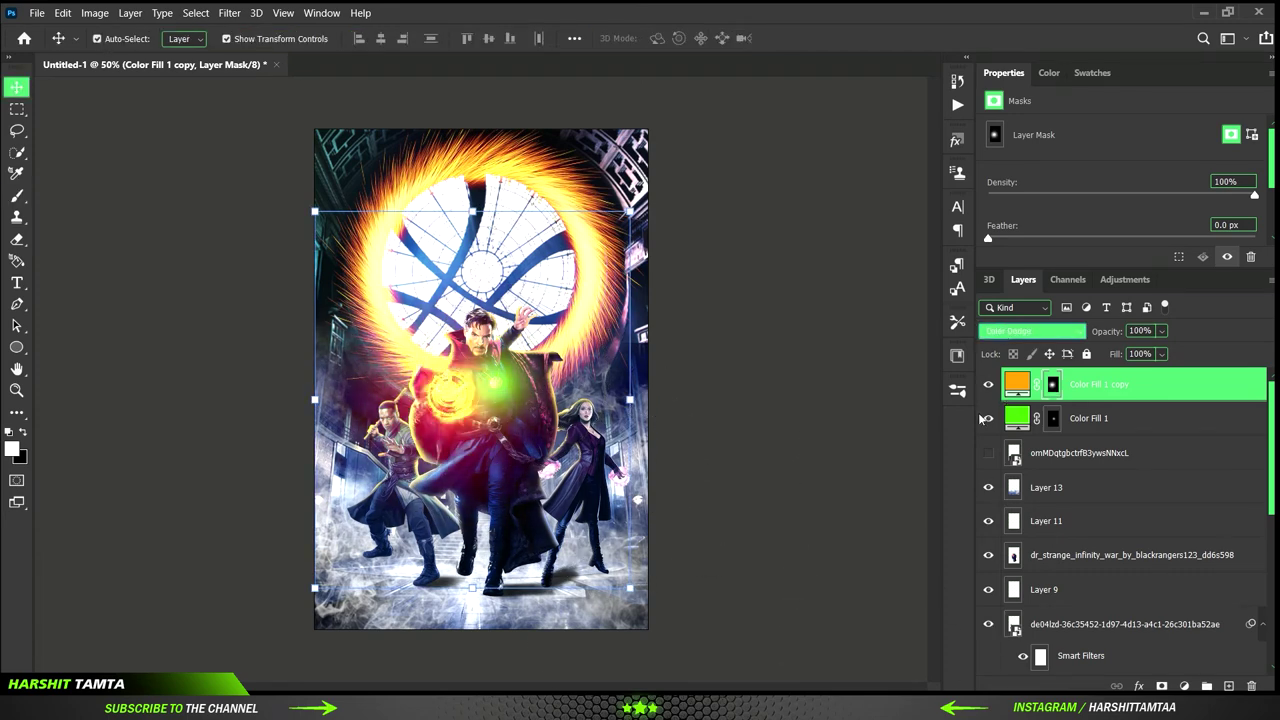
key("shift+minus")
key("ctrl+plus")
key("ctrl+plus")
key("shift+minus")
key("shift+minus")
key("ctrl+minus")
left_click(872, 370)
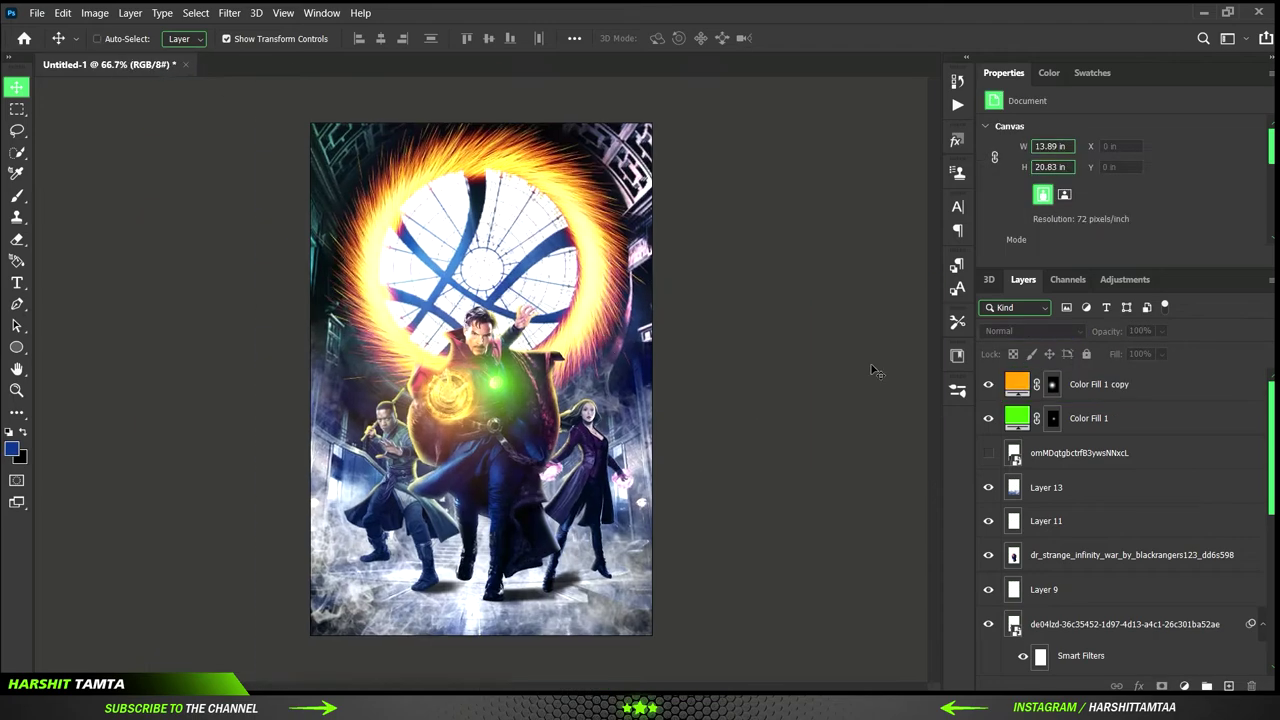
key("ctrl+minus")
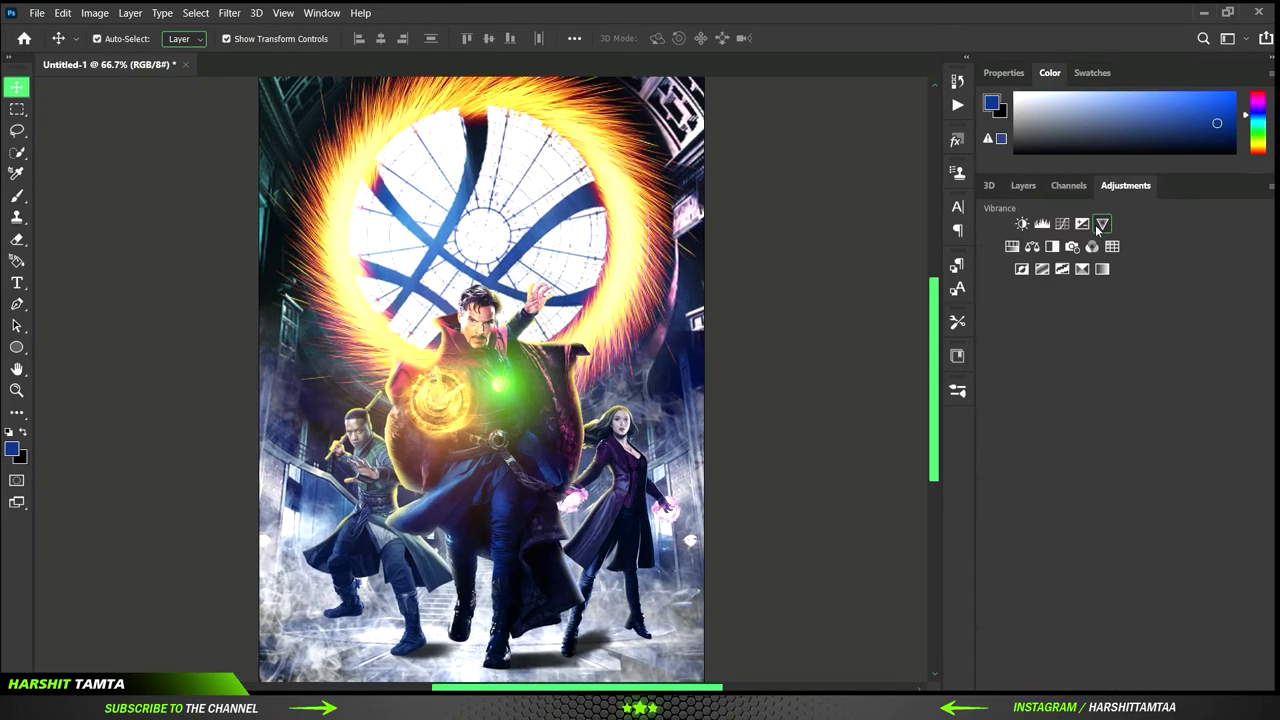
key("Down")
key("Down")
key("Down")
key("Down")
key("Down")
key("Down")
key("Down")
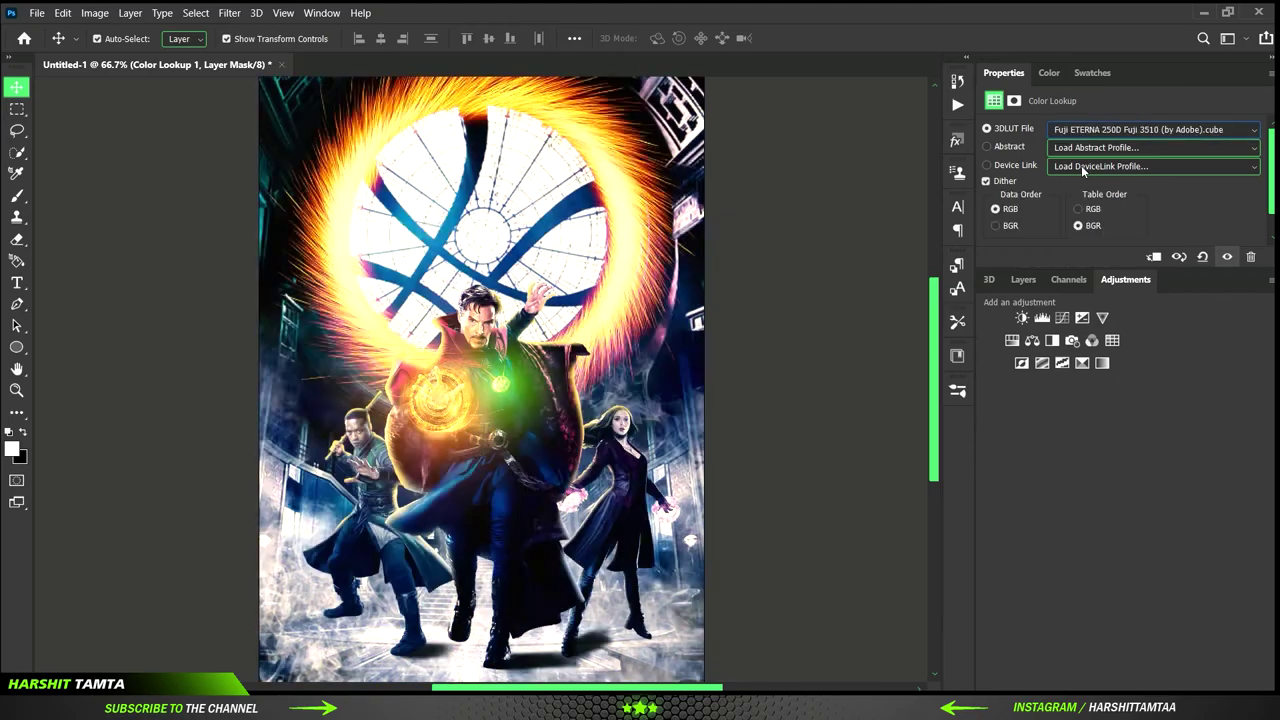
key("Down")
key("Down")
key("Down")
key("Down")
key("Down")
key("Down")
left_click(1023, 279)
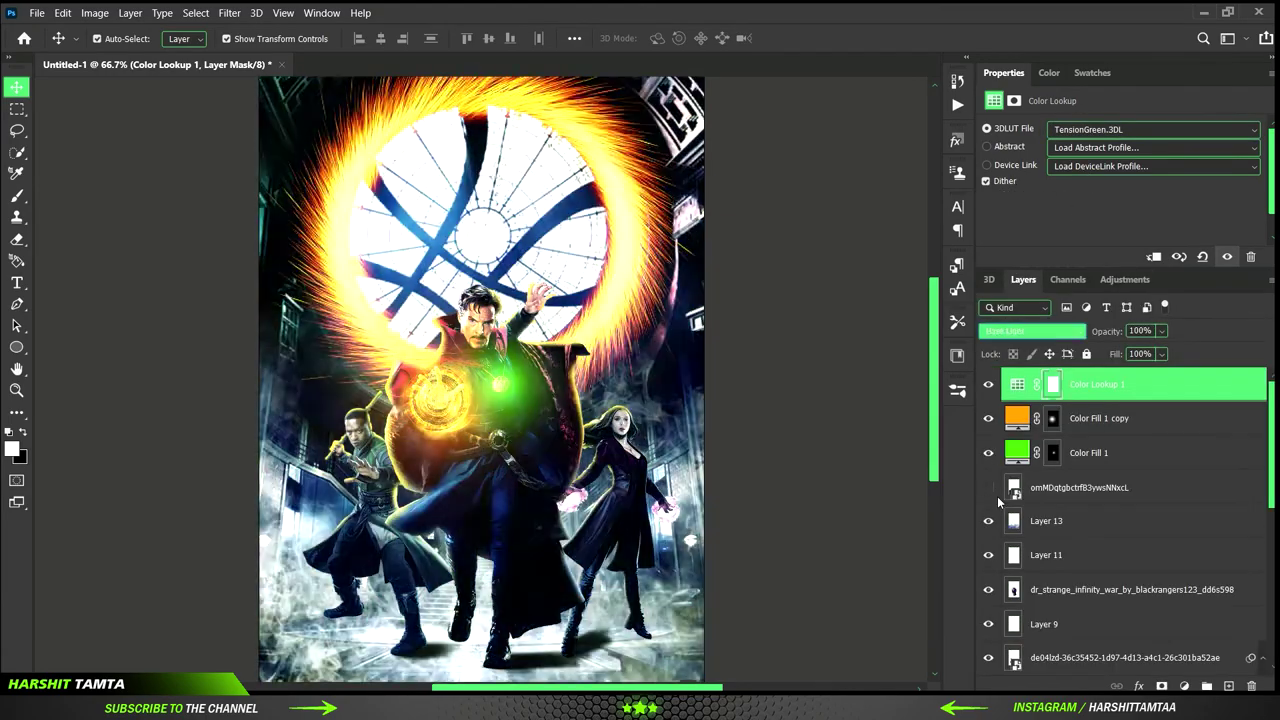
key("Down")
key("Down")
key("Down")
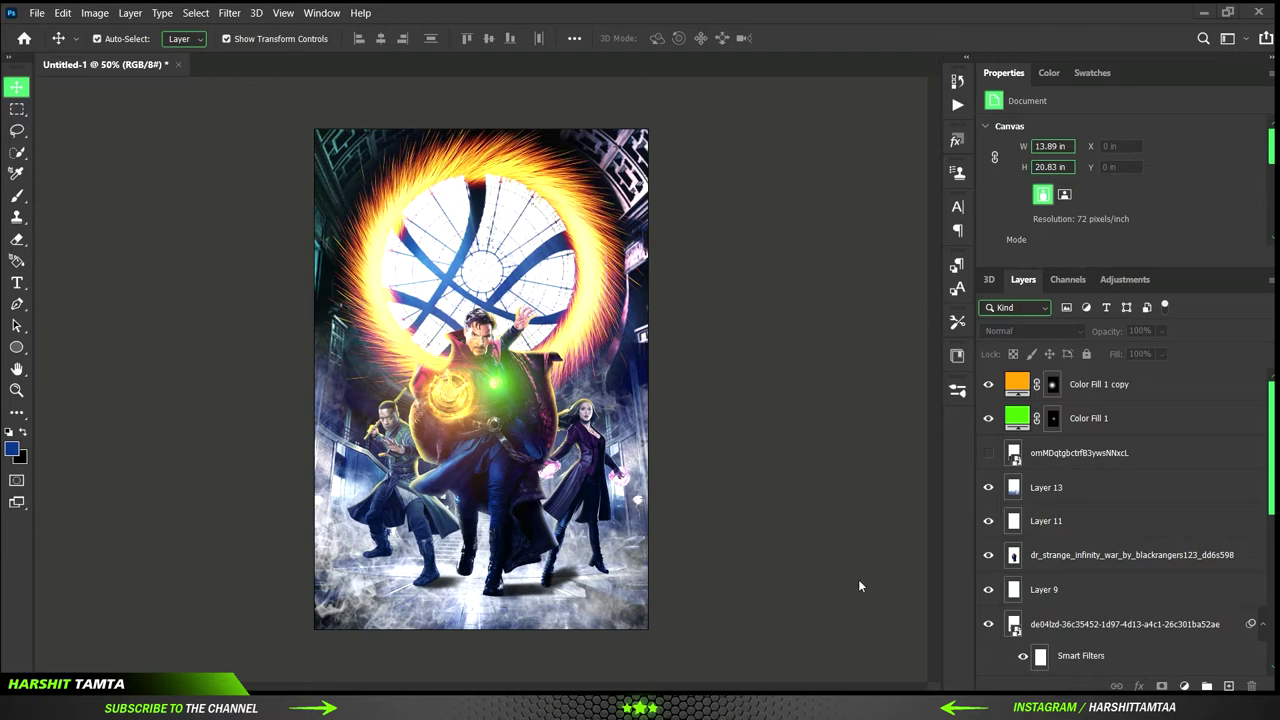
Paste the fire sparks around the figures' feet in Linear Dodge mode and mask them.
key("ctrl+v")
left_click_drag(571, 437, 720, 609)
left_click_drag(495, 476, 498, 503)
key("shift+alt+s")
key("shift+alt+a")
key("b")
key("x")
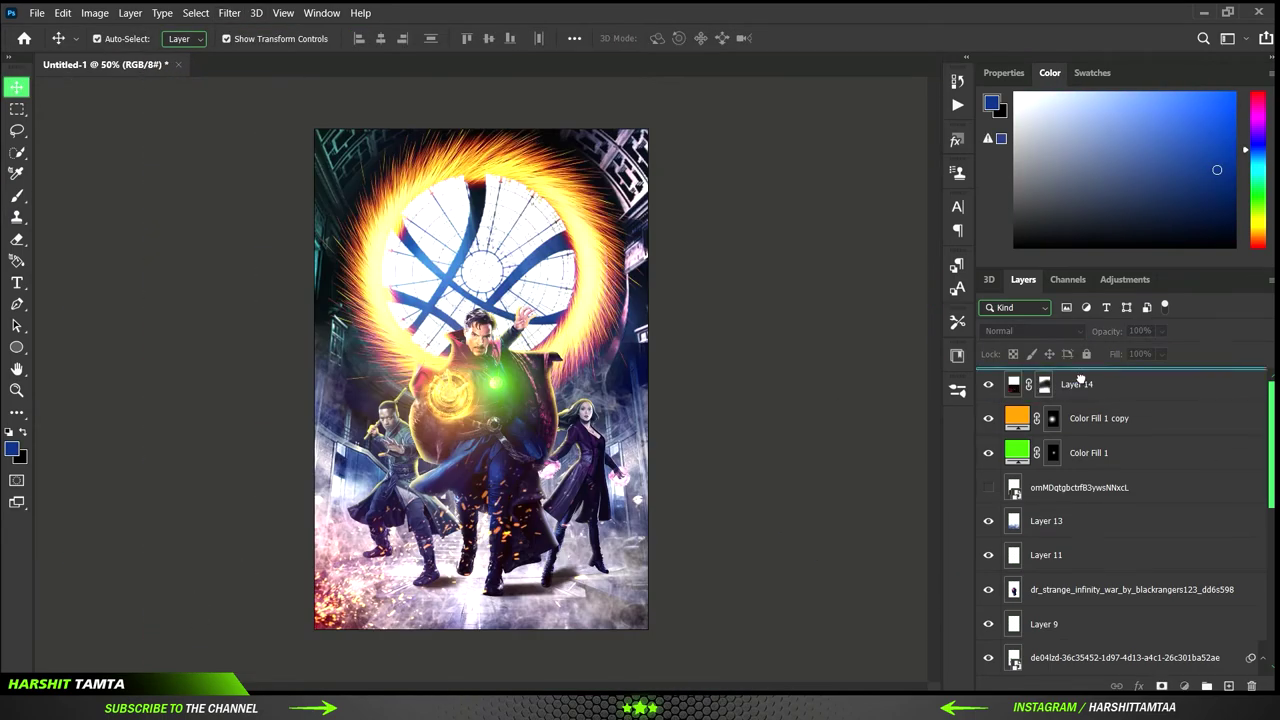
Move the title layer to the top, hide it, and group the remaining layers into Group 1.
left_click_drag(1080, 378, 1080, 380)
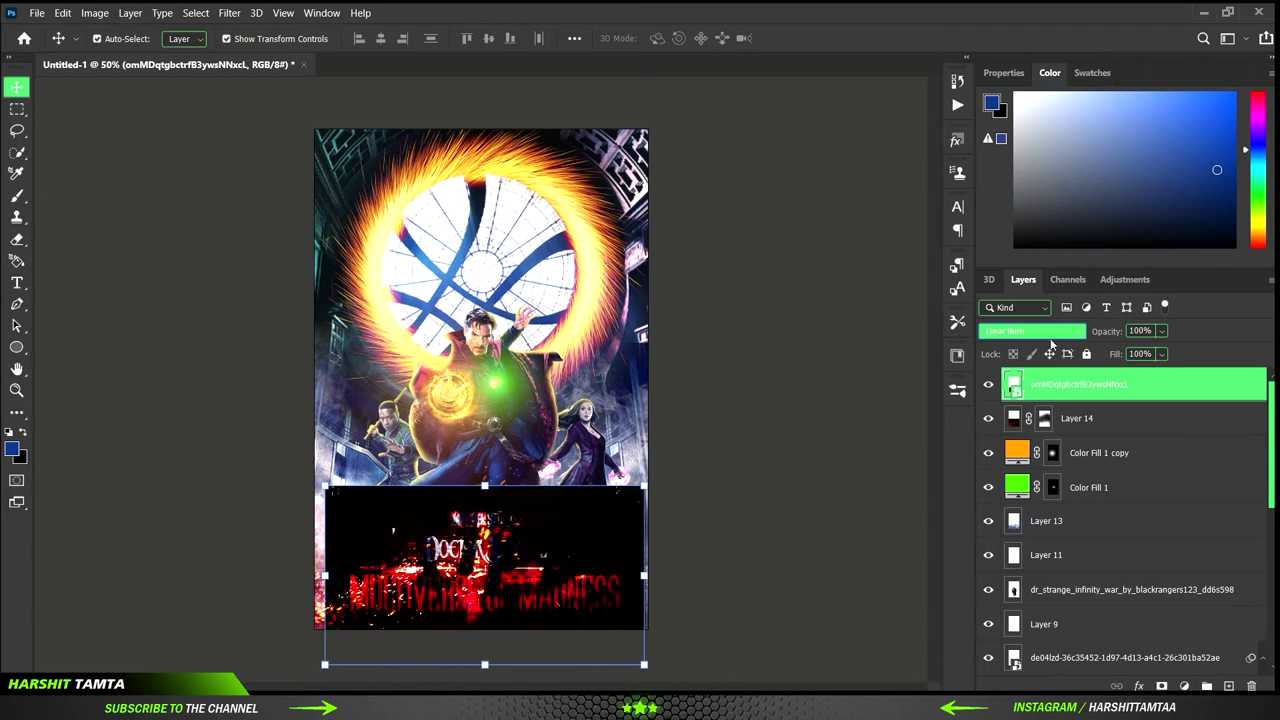
left_click(988, 384)
key("ctrl+alt+a")
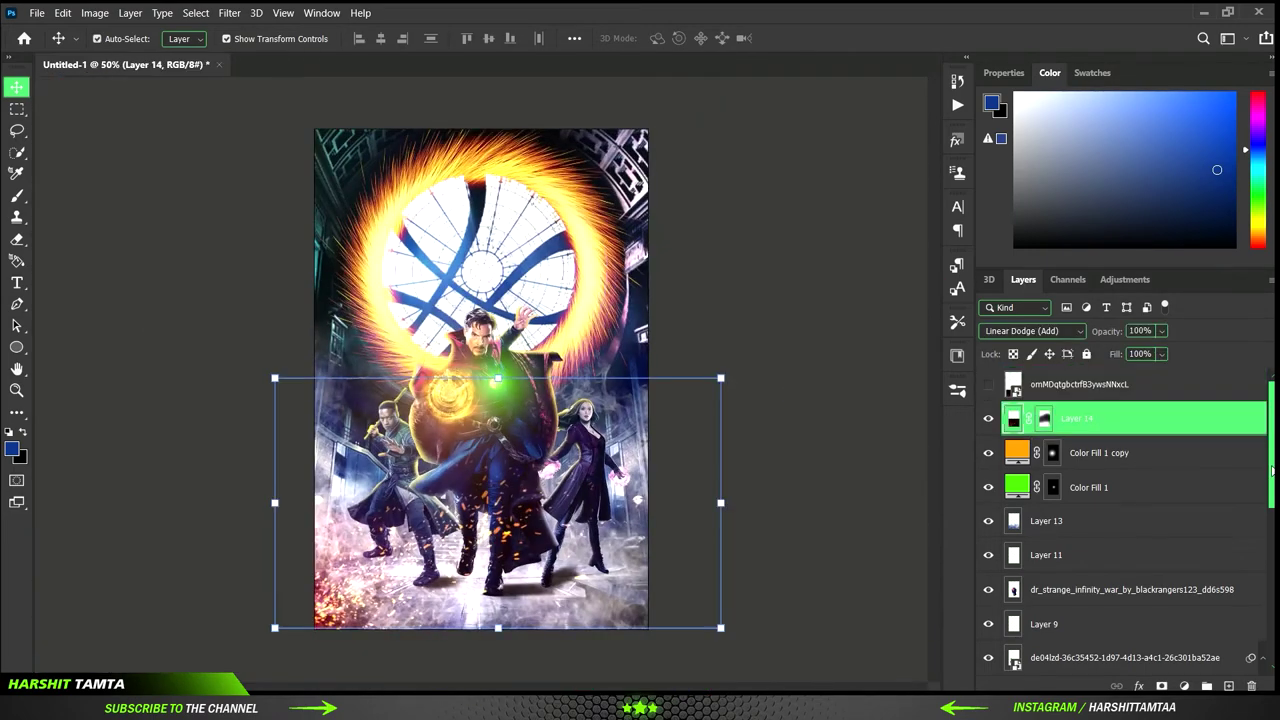
key("ctrl+g")
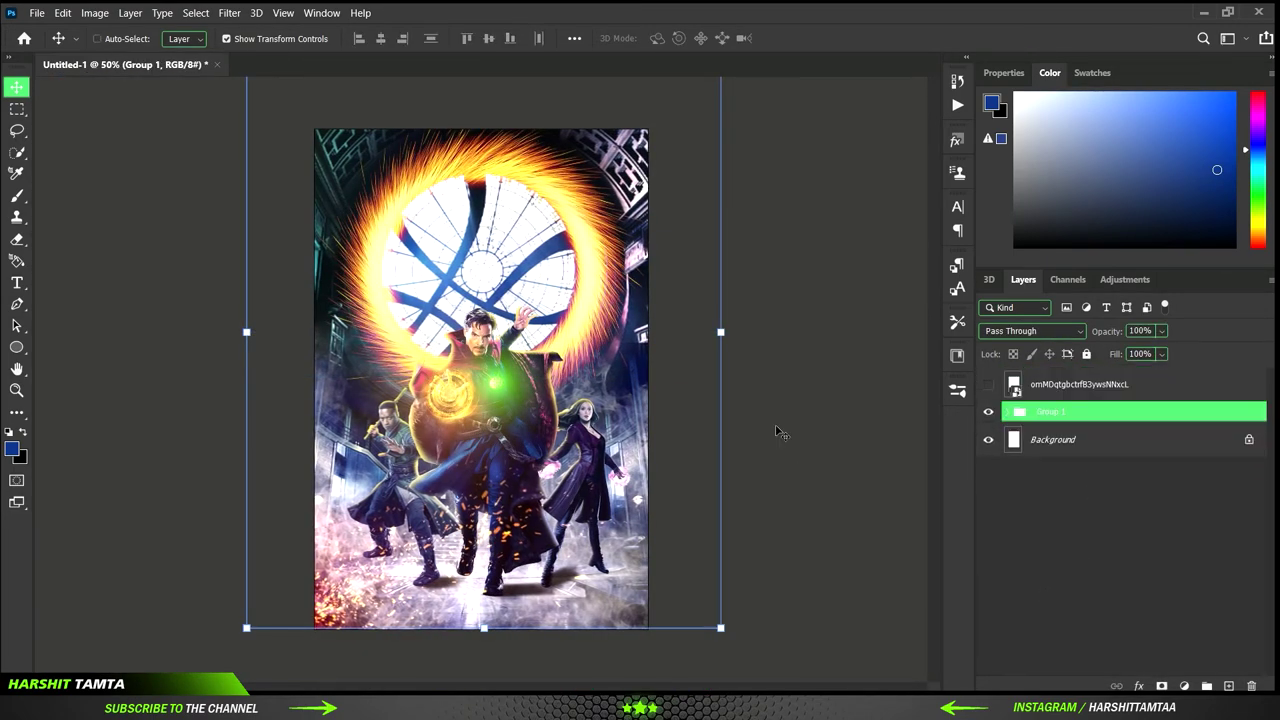
Merge the duplicate of Group 1 into a single flattened Group 1 copy layer.
key("ctrl+e")
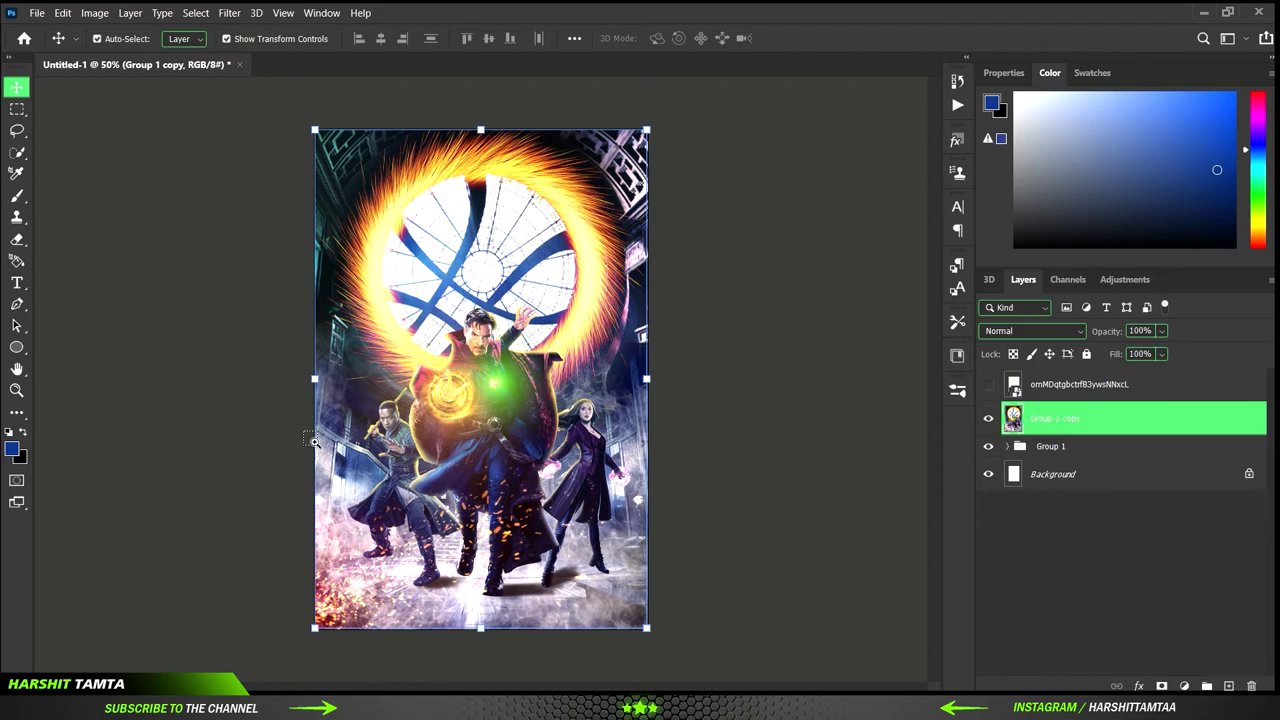
left_click(203, 451)
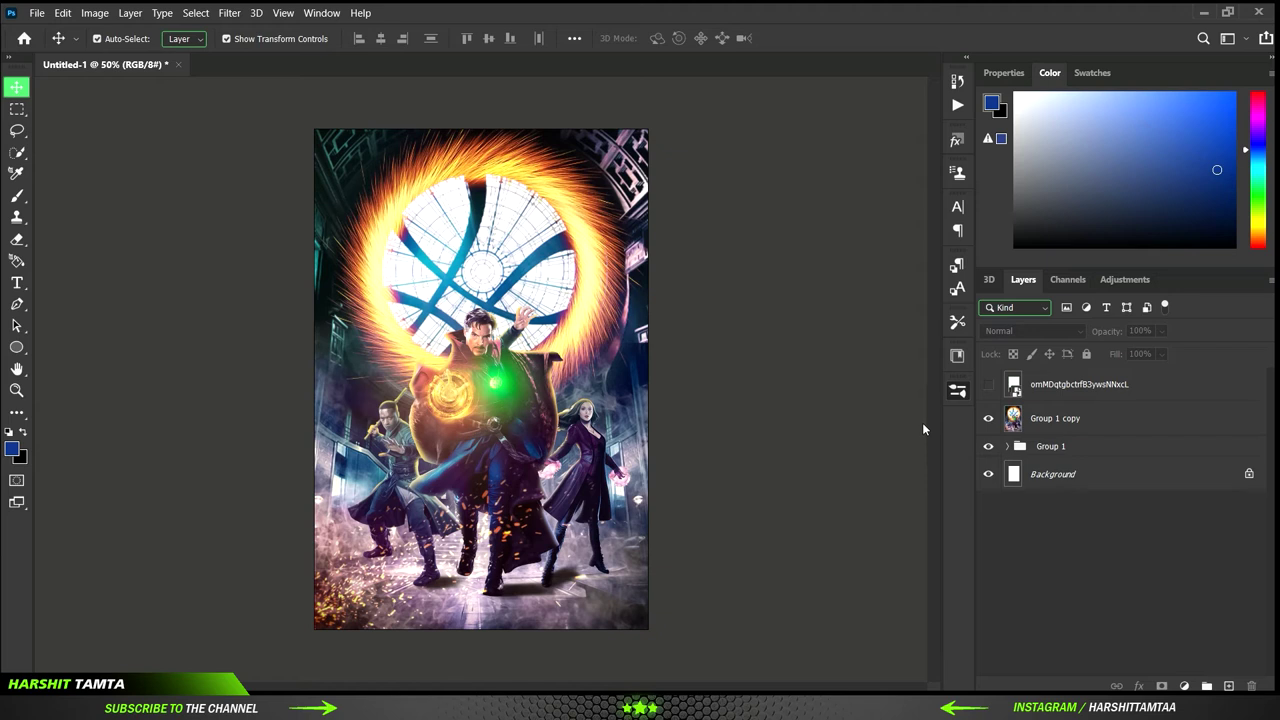
key("b")
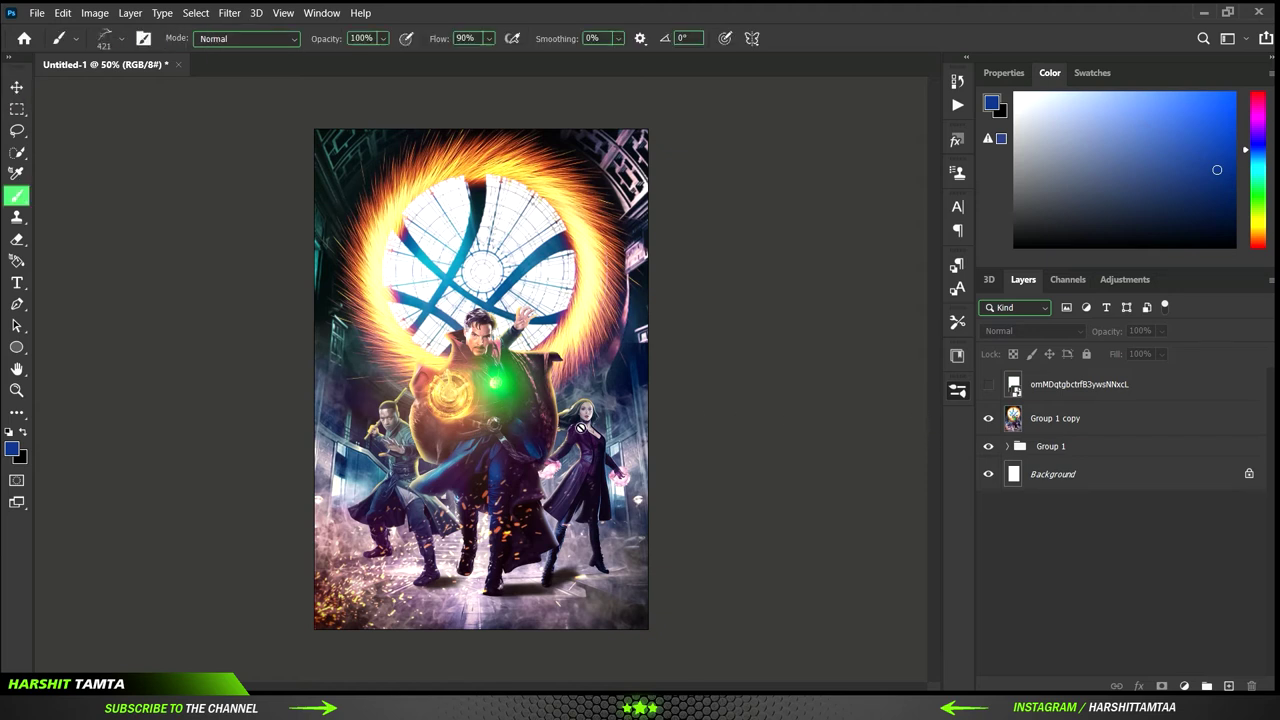
left_click(1229, 686)
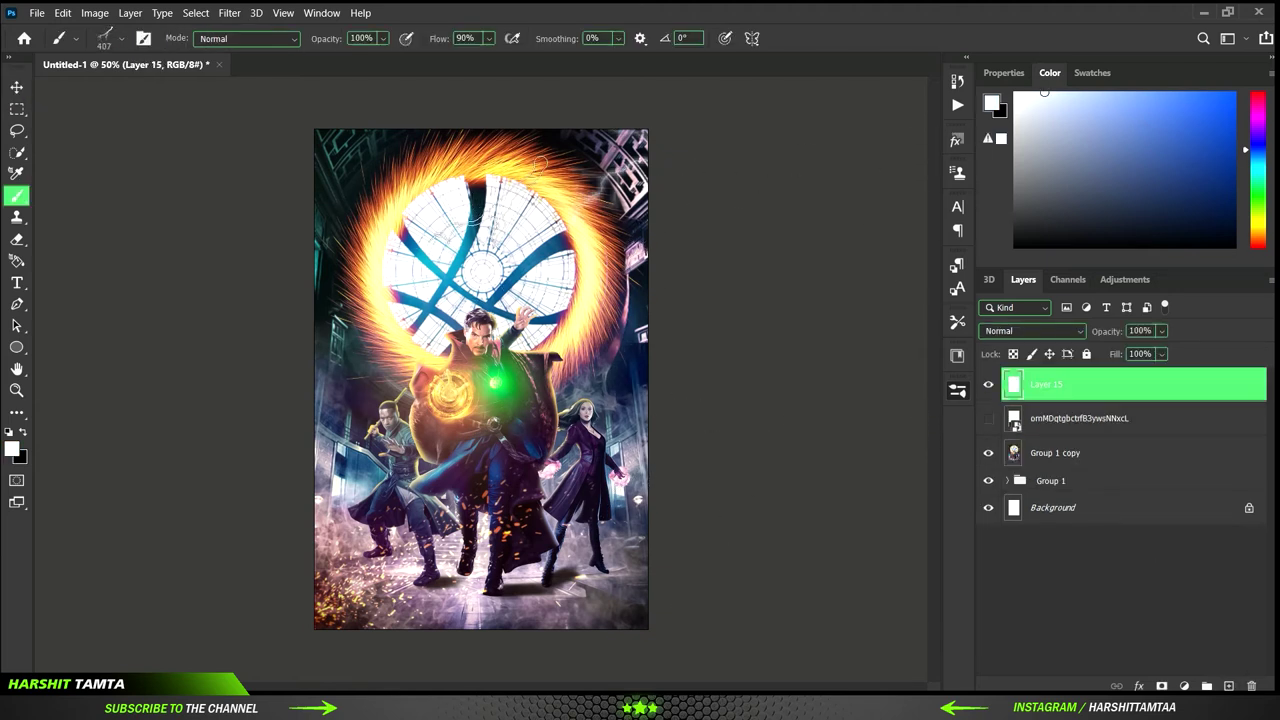
left_click(1231, 126)
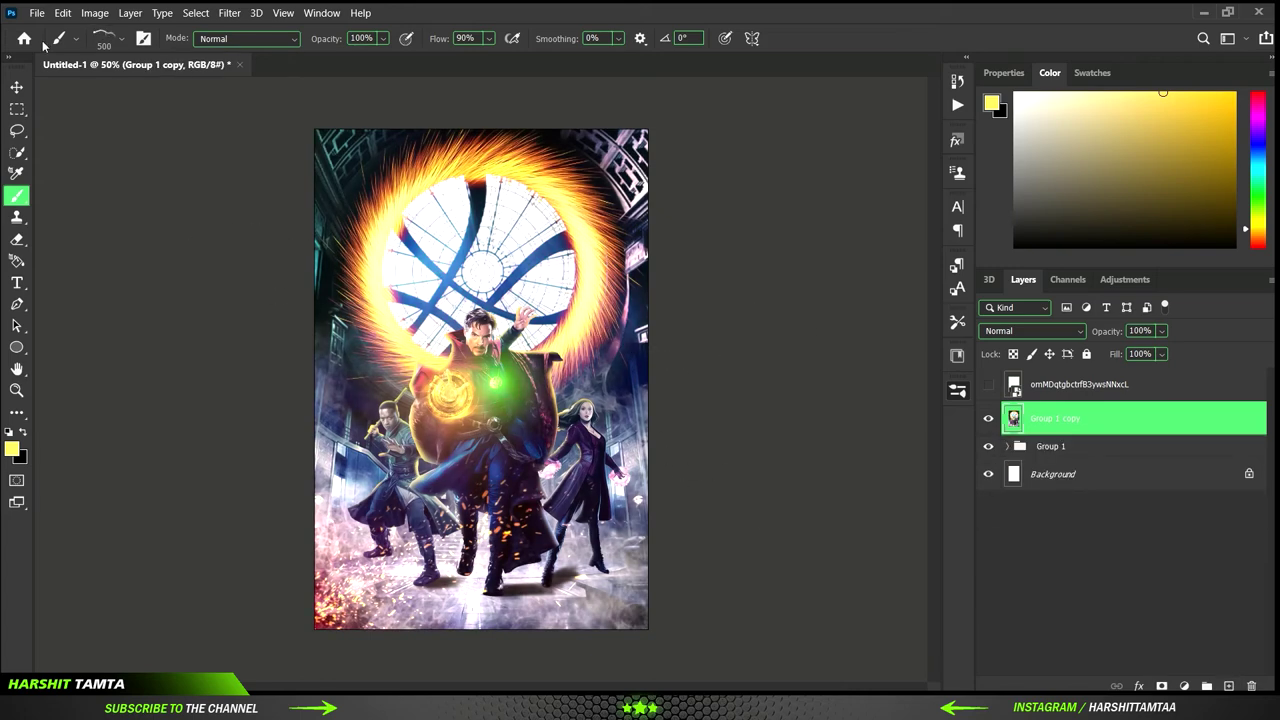
left_click(1229, 686)
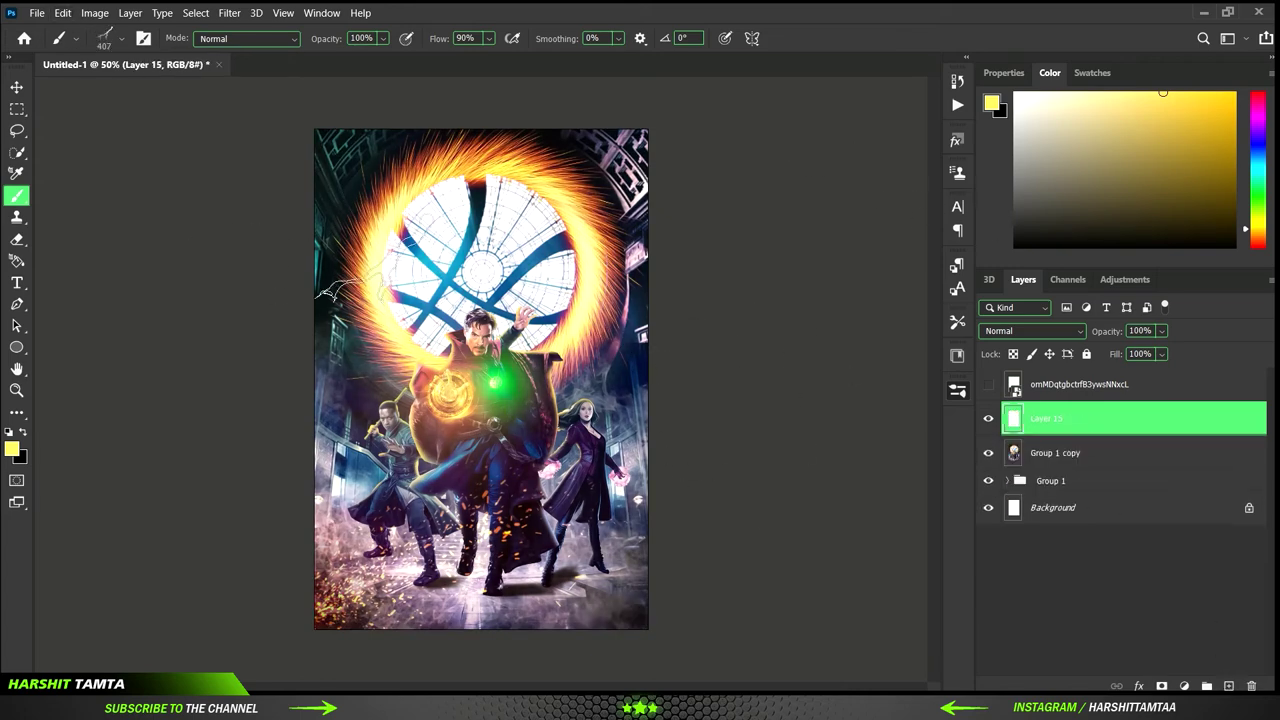
key("ctrl+bracketright")
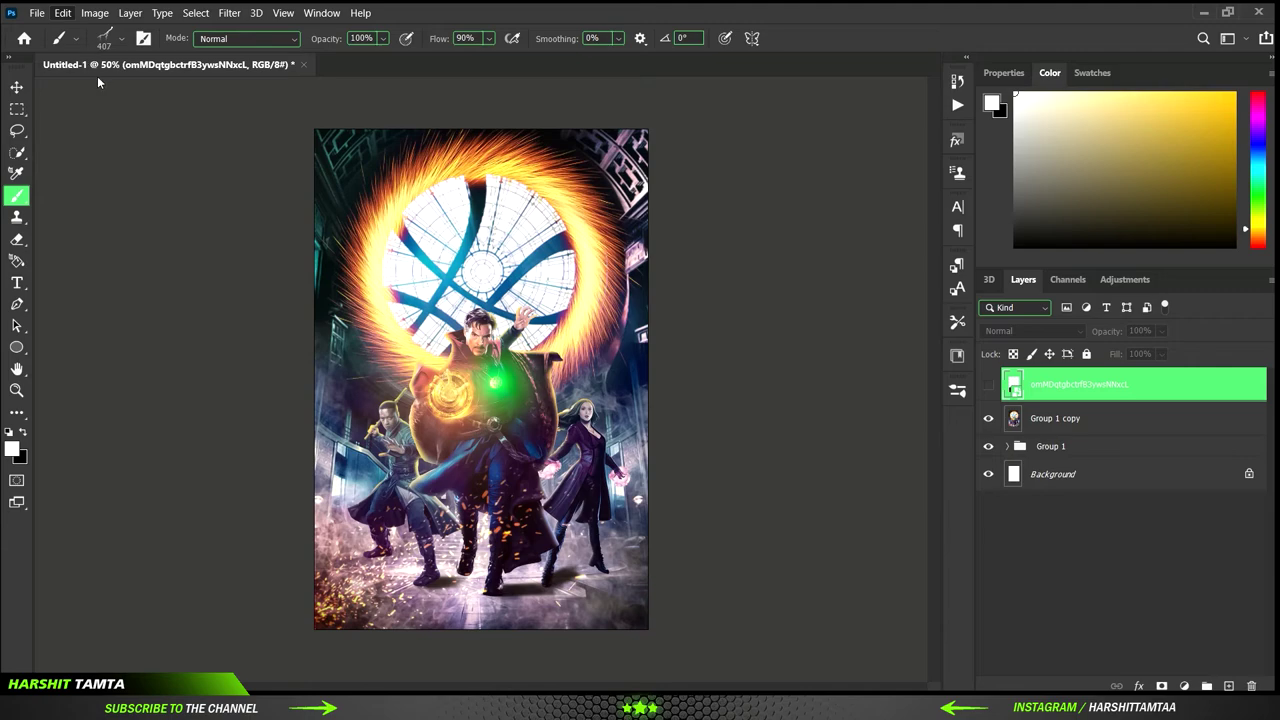
key("ctrl+alt+shift+e")
key("ctrl+z")
key("ctrl+e")
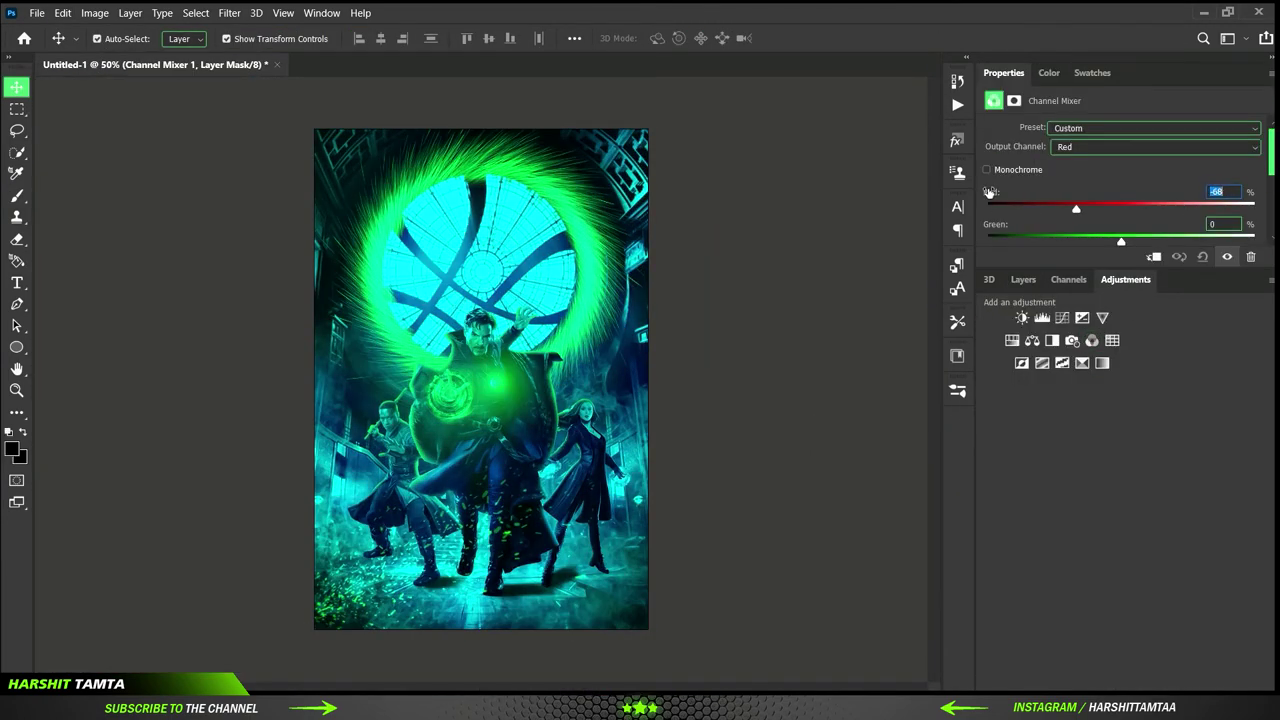
Make the Channel Mixer monochrome and nudge the title graphic slightly lower.
left_click(987, 169)
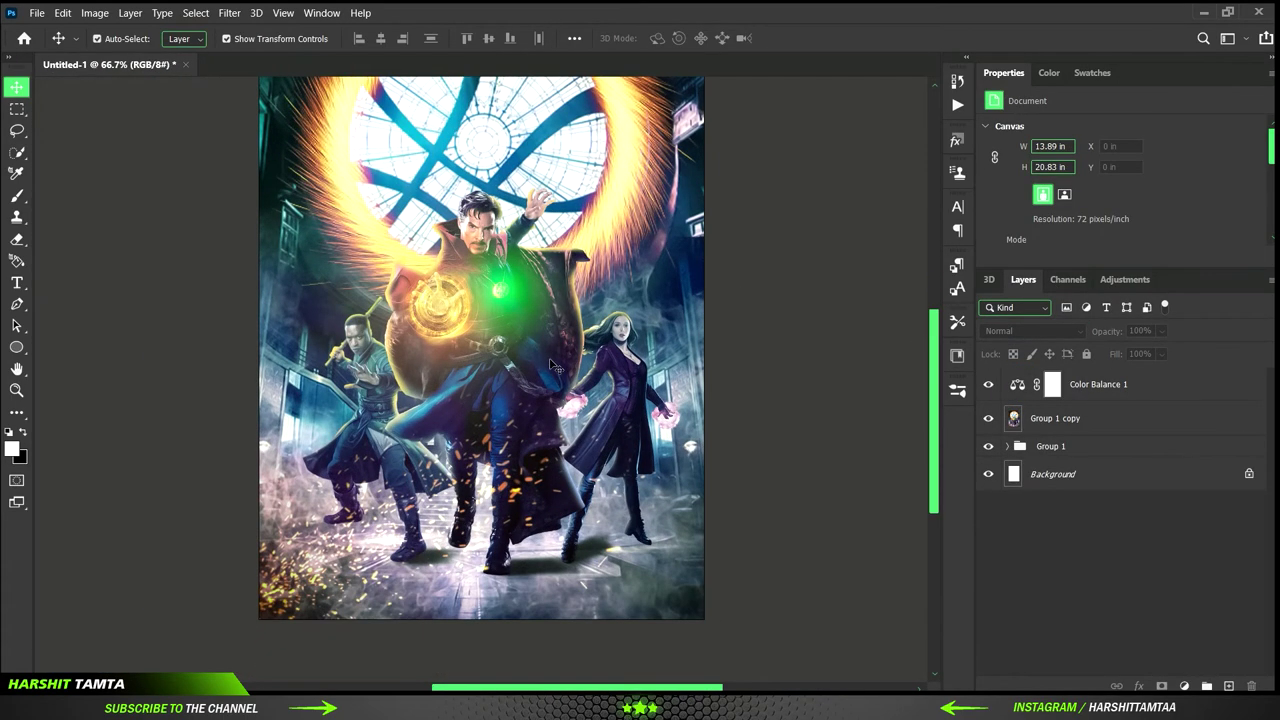
left_click_drag(507, 527, 507, 563)
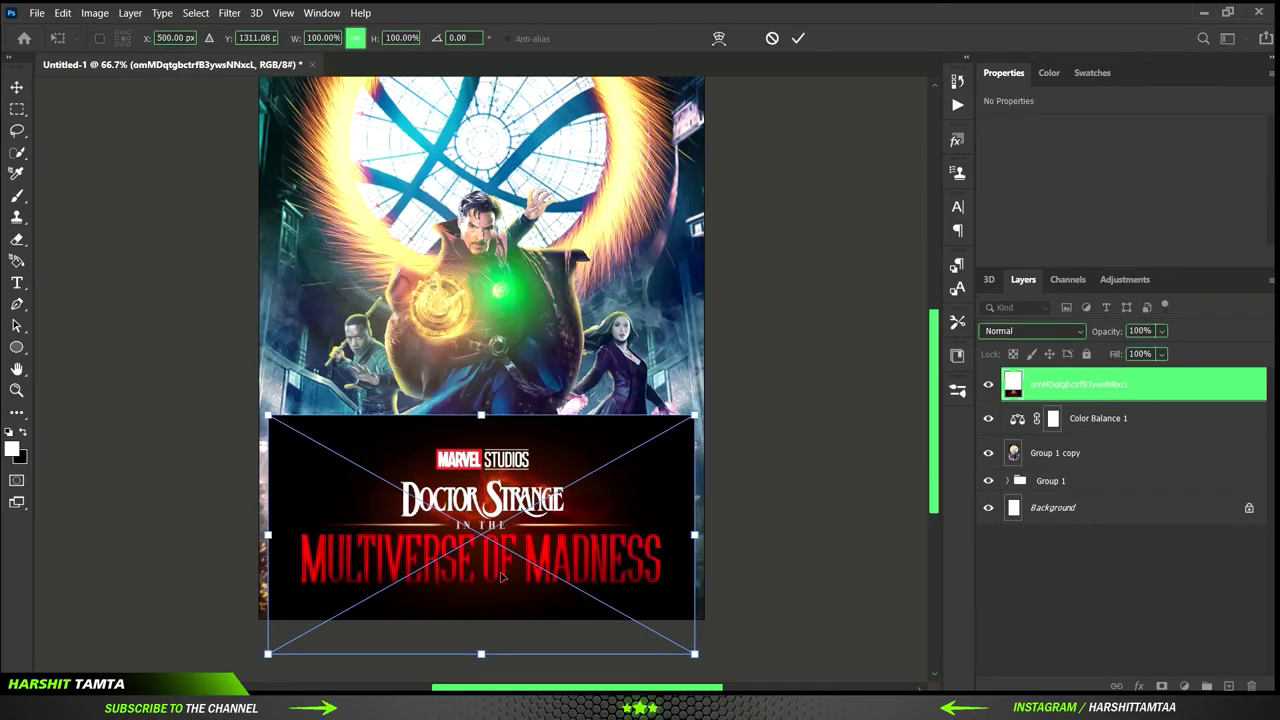
Copy the title lettering onto its own layer with Object Selection and hide the original.
key("Return")
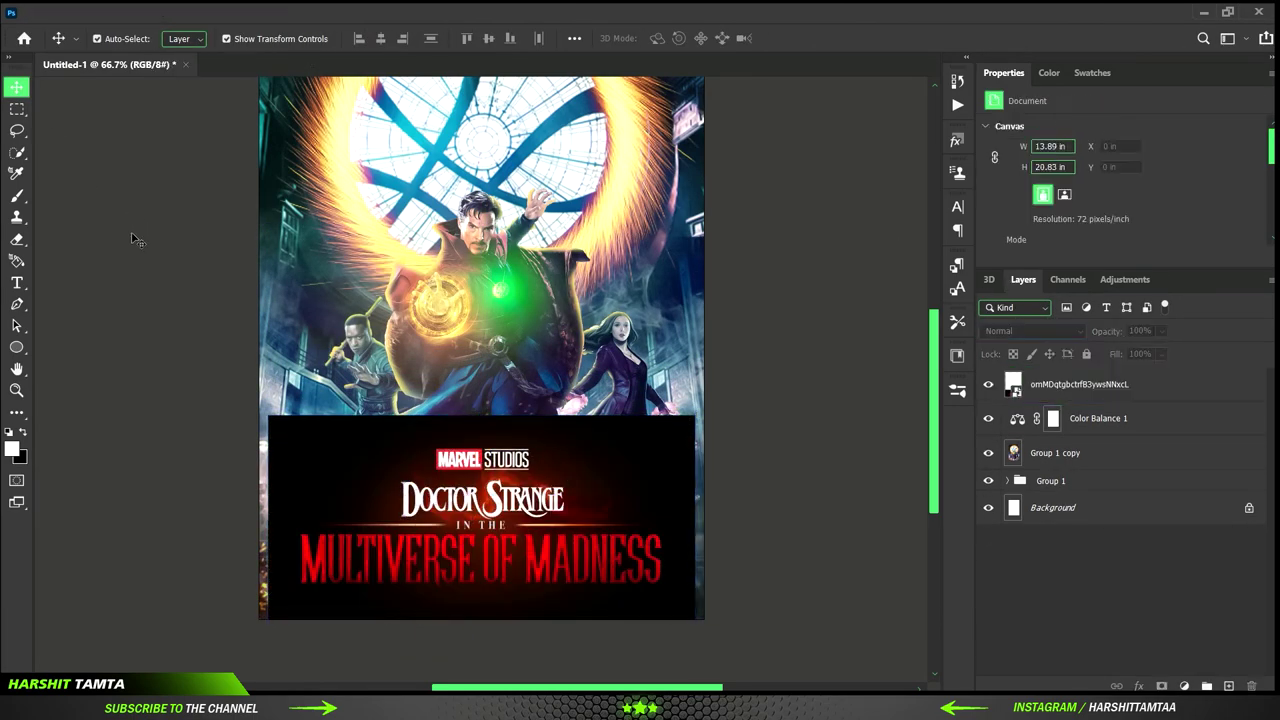
key("w")
left_click(640, 38)
key("ctrl+j")
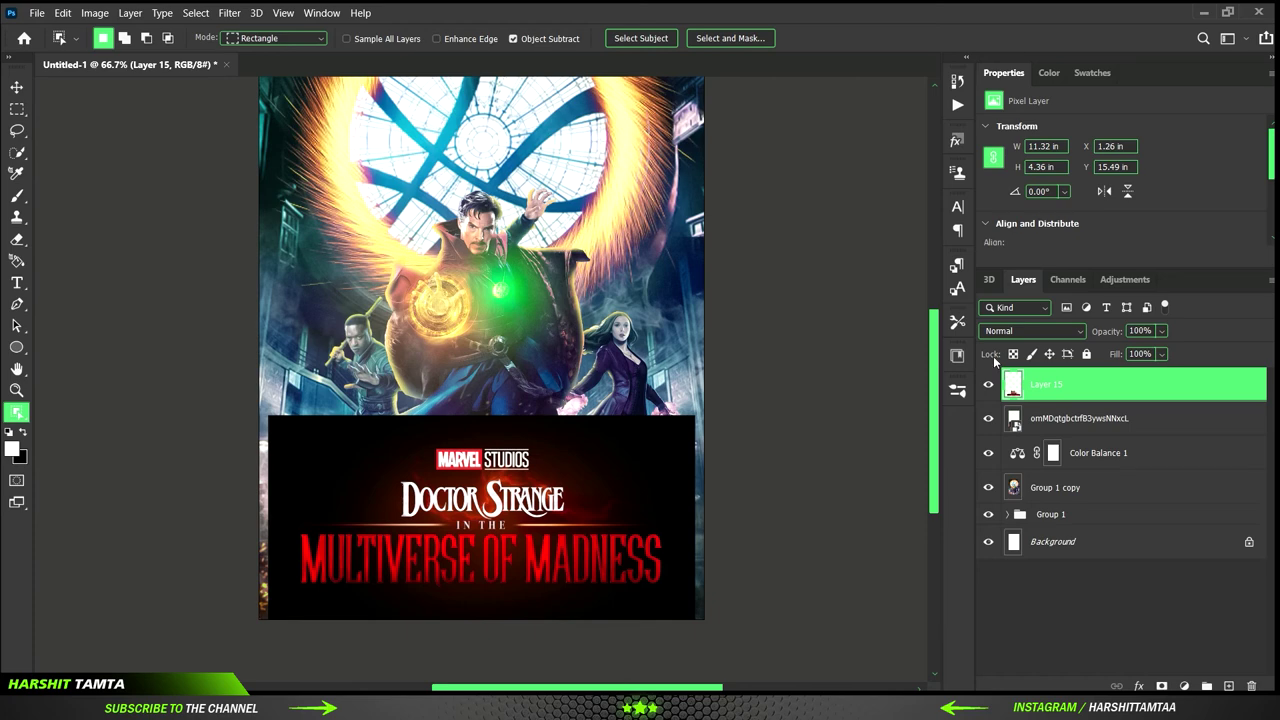
left_click(988, 418)
Change the new title layer's blending and move it down to the poster's bottom.
left_click(1032, 330)
key("Down")
key("Down")
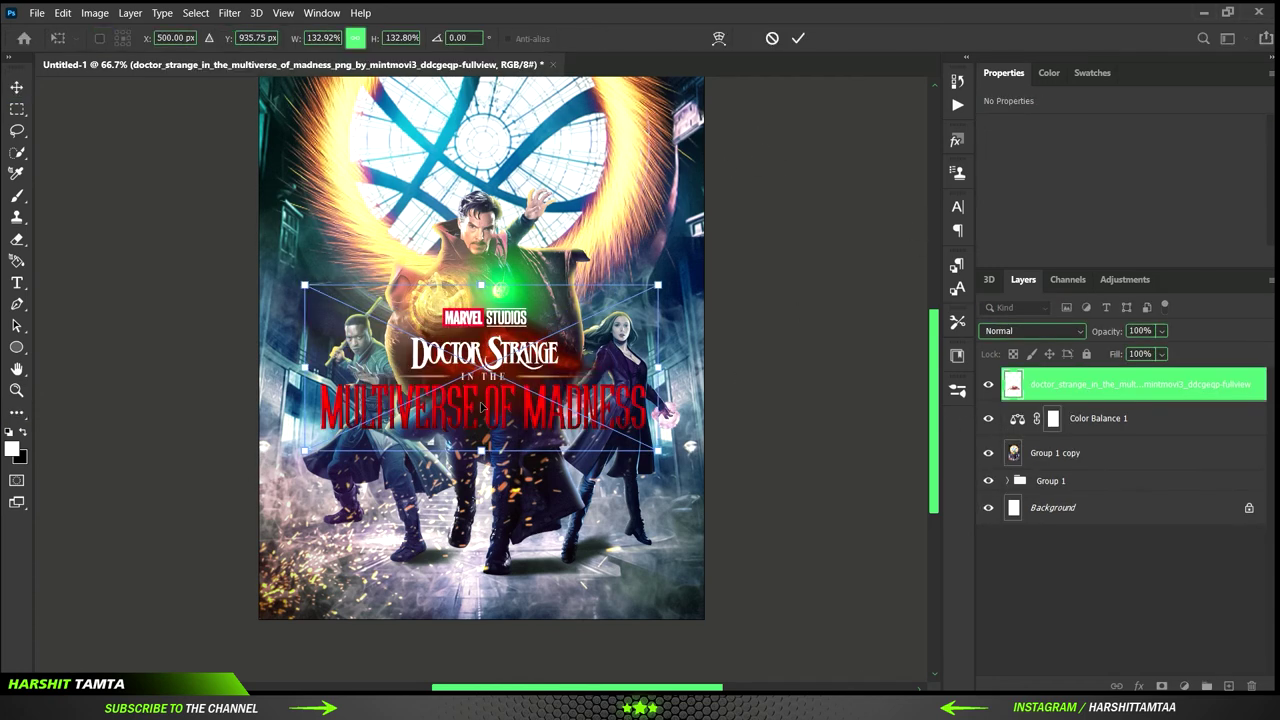
left_click_drag(480, 567, 482, 585)
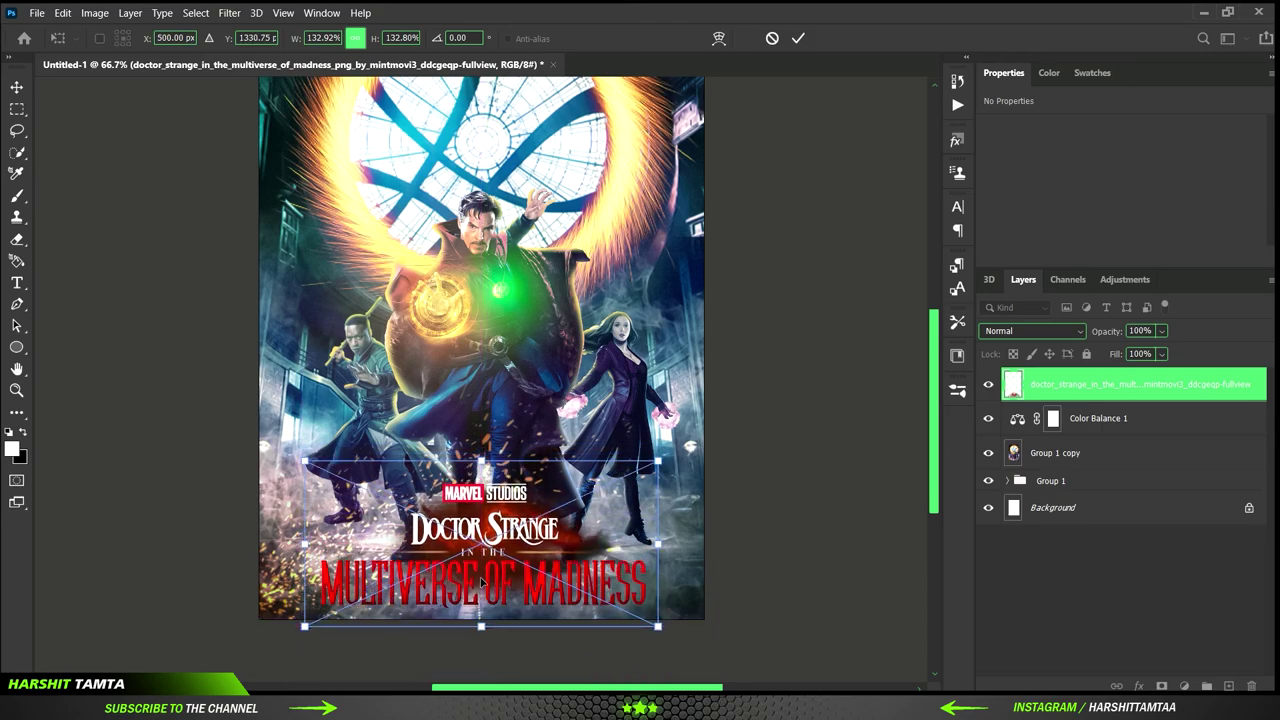
key("Return")
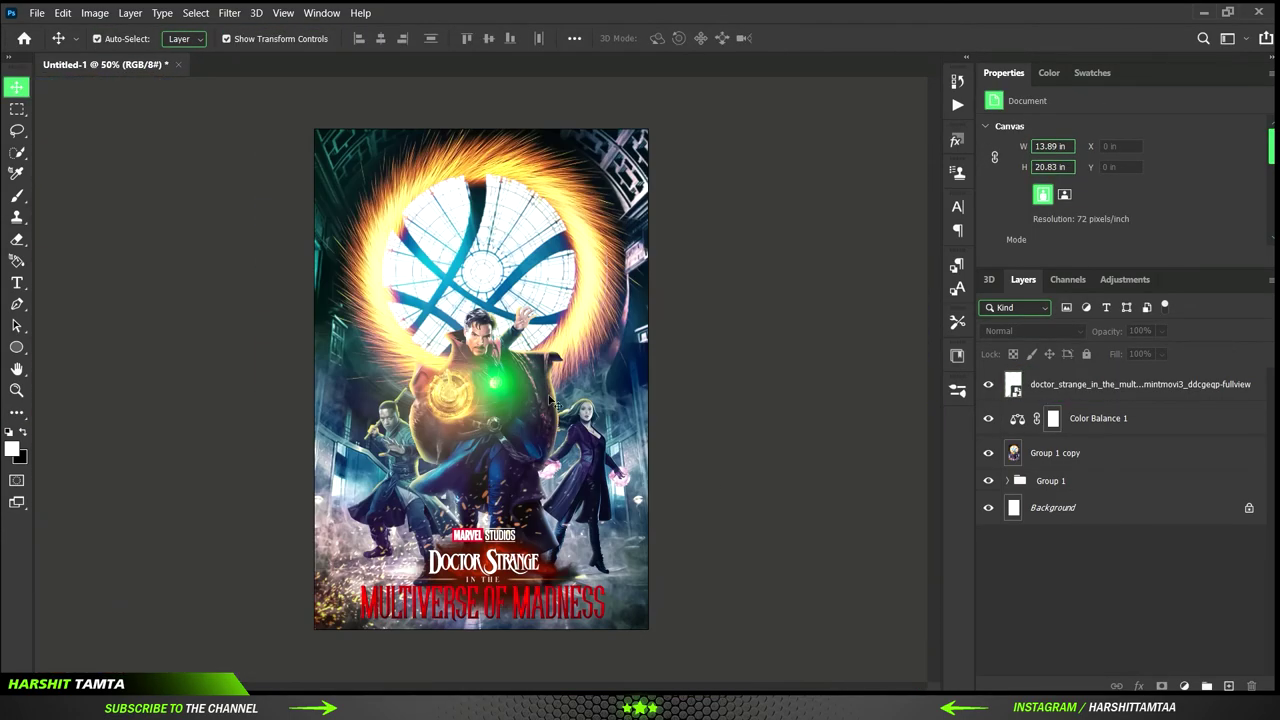